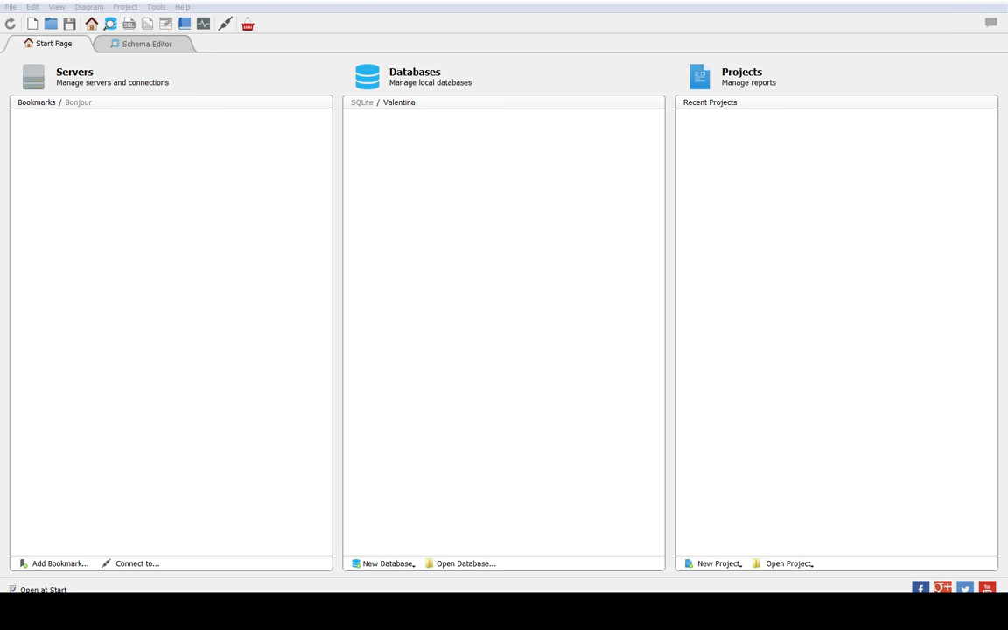
# Step: Open the it214DBProject SQLite database file from Program Files on the Apps (H:) drive
pyautogui.click(472, 564)
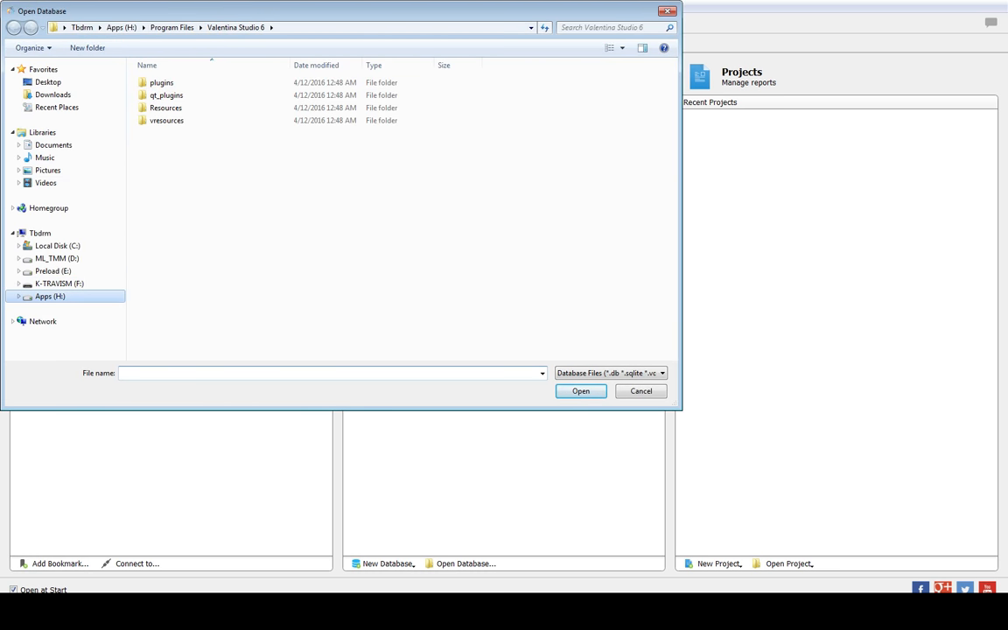
pyautogui.click(50, 295)
pyautogui.doubleClick(437, 92)
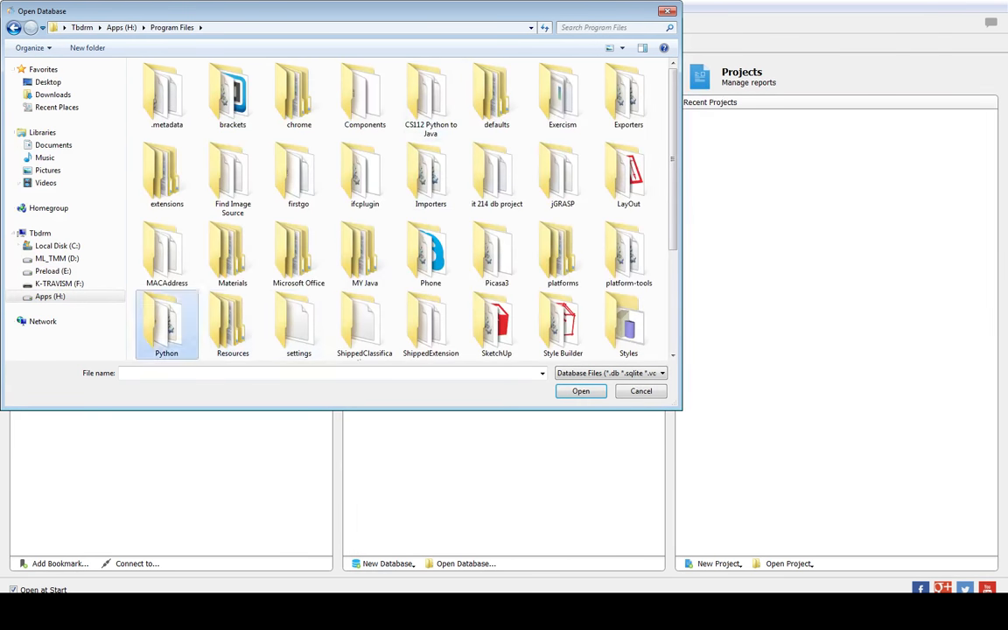
pyautogui.doubleClick(167, 325)
pyautogui.doubleClick(188, 166)
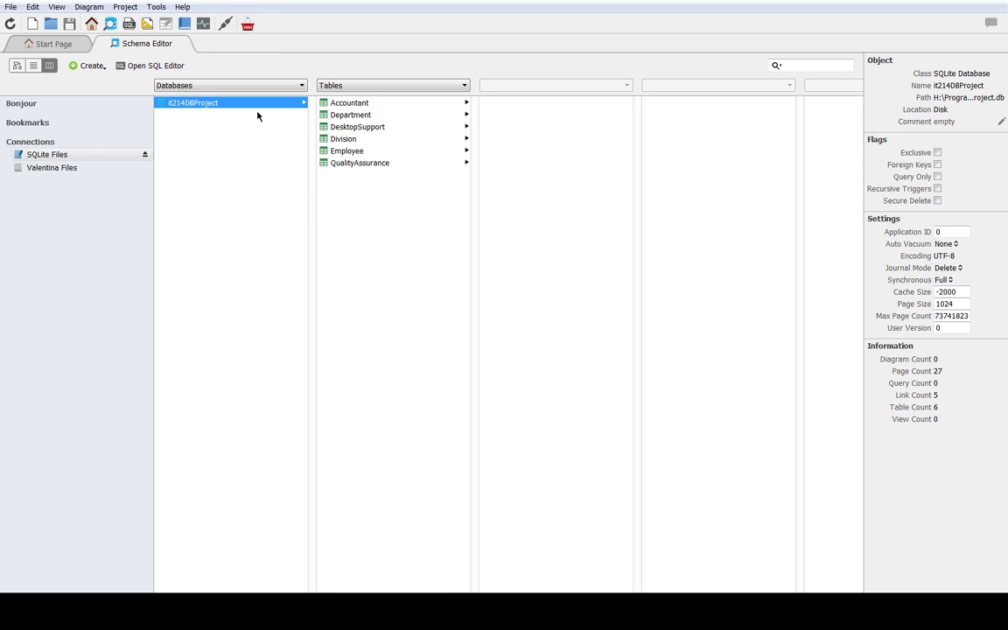
# Step: Review the fields of the Accountant, Department, DesktopSupport, Division, Employee and QualityAssurance tables one after another
pyautogui.click(376, 85)
pyautogui.click(399, 241)
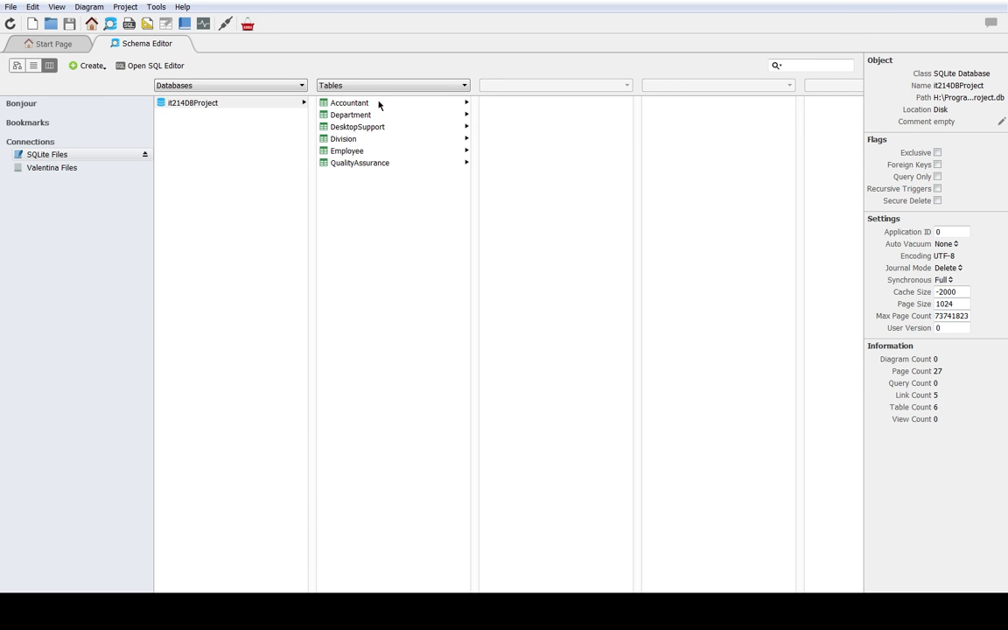
pyautogui.click(338, 103)
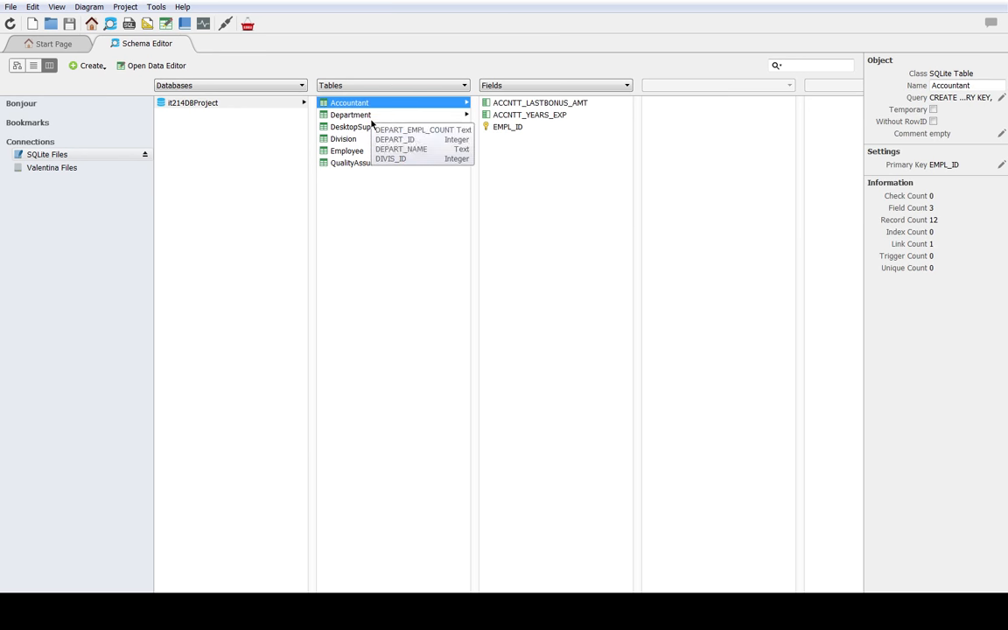
pyautogui.click(372, 115)
pyautogui.click(374, 127)
pyautogui.click(376, 139)
pyautogui.click(379, 163)
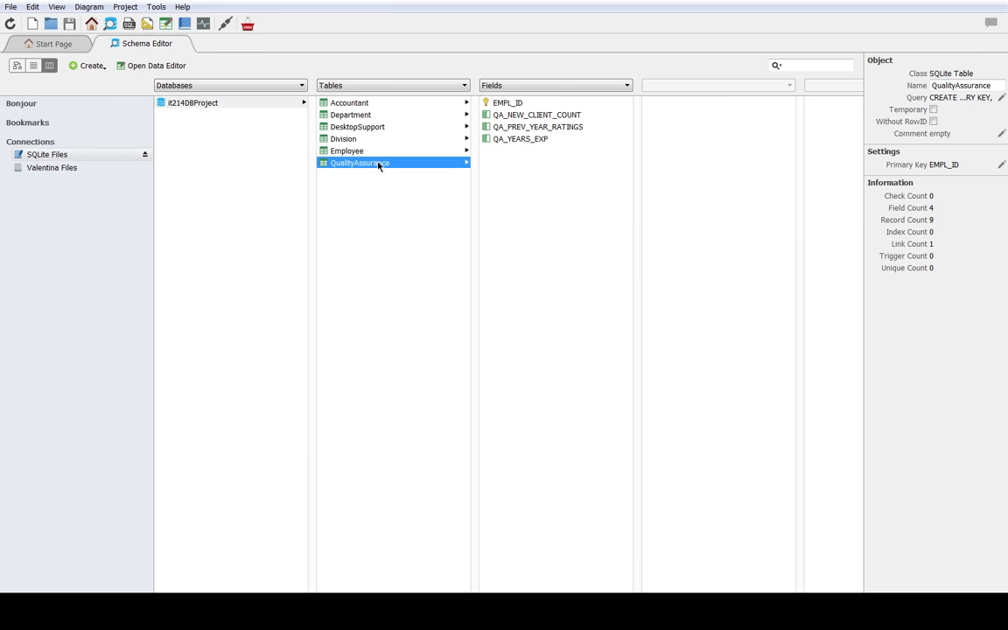
pyautogui.click(338, 148)
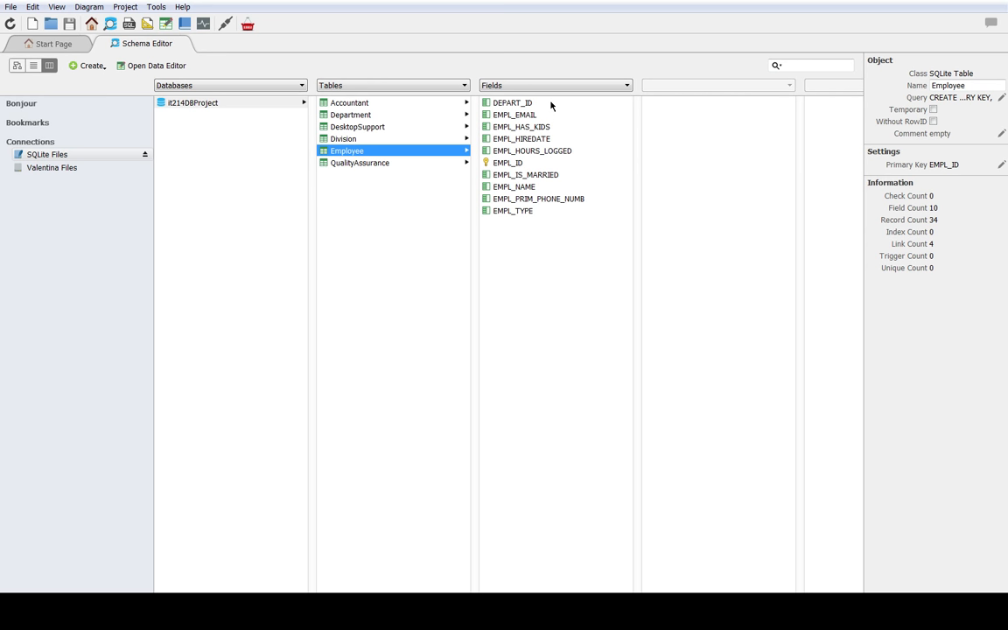
pyautogui.click(434, 164)
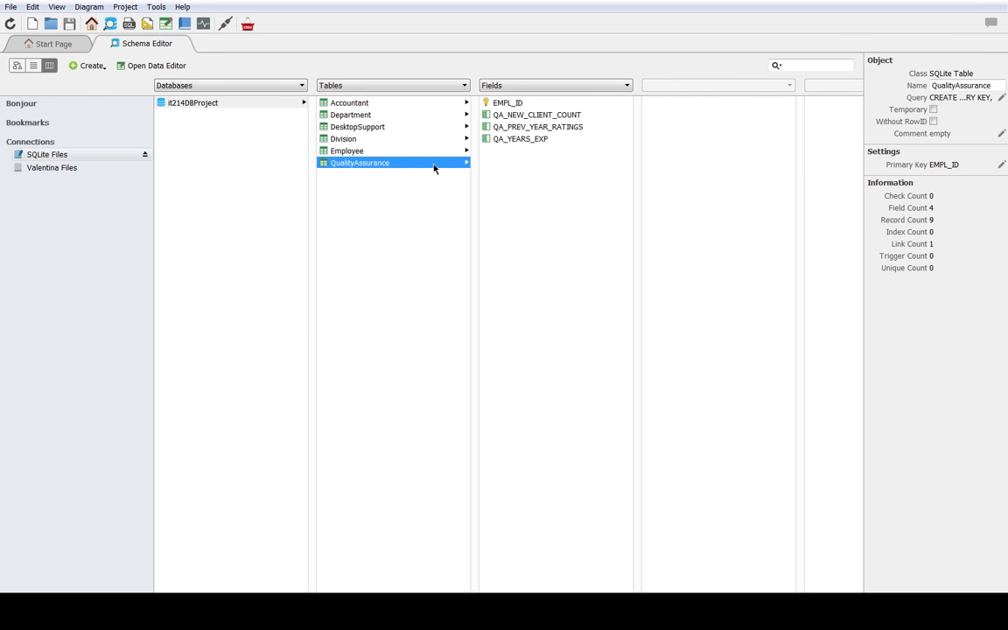
# Step: Compare the Accountant and Employee tables, inspecting the EMPL_ID primary key field in each
pyautogui.click(381, 107)
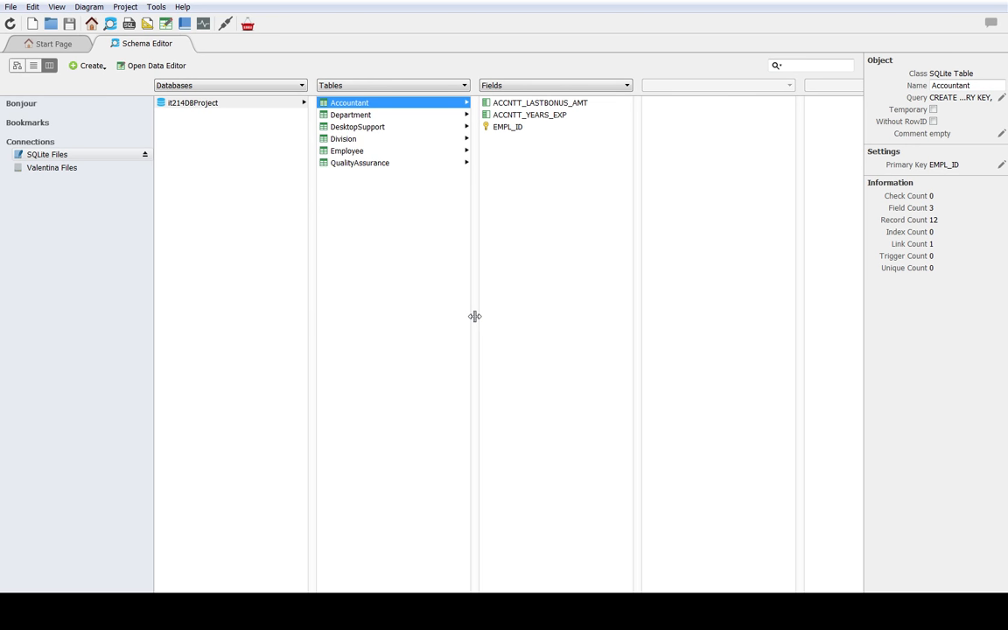
pyautogui.click(395, 151)
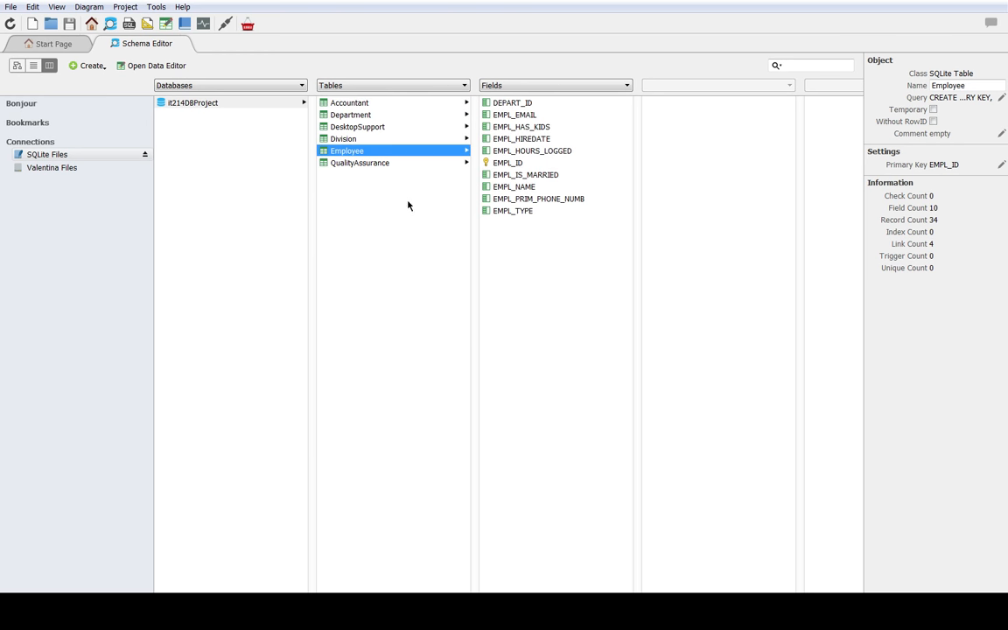
pyautogui.click(340, 105)
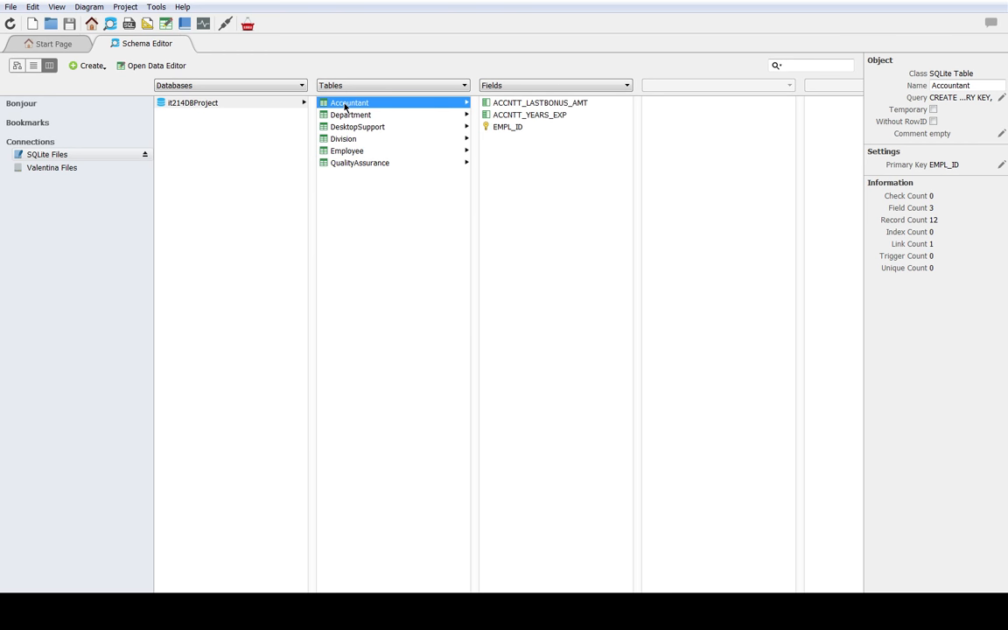
pyautogui.click(359, 151)
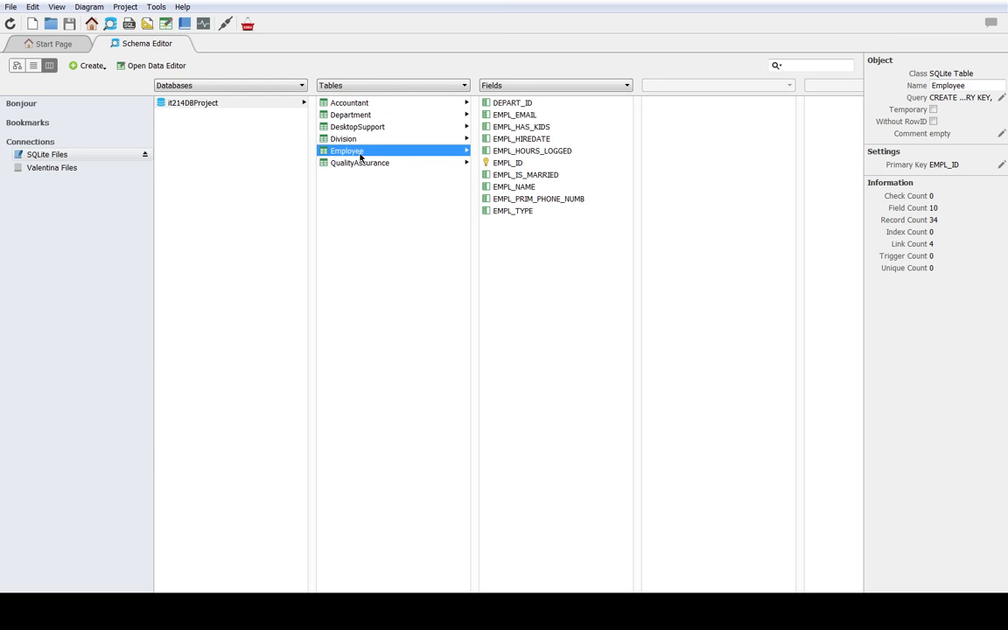
pyautogui.click(501, 165)
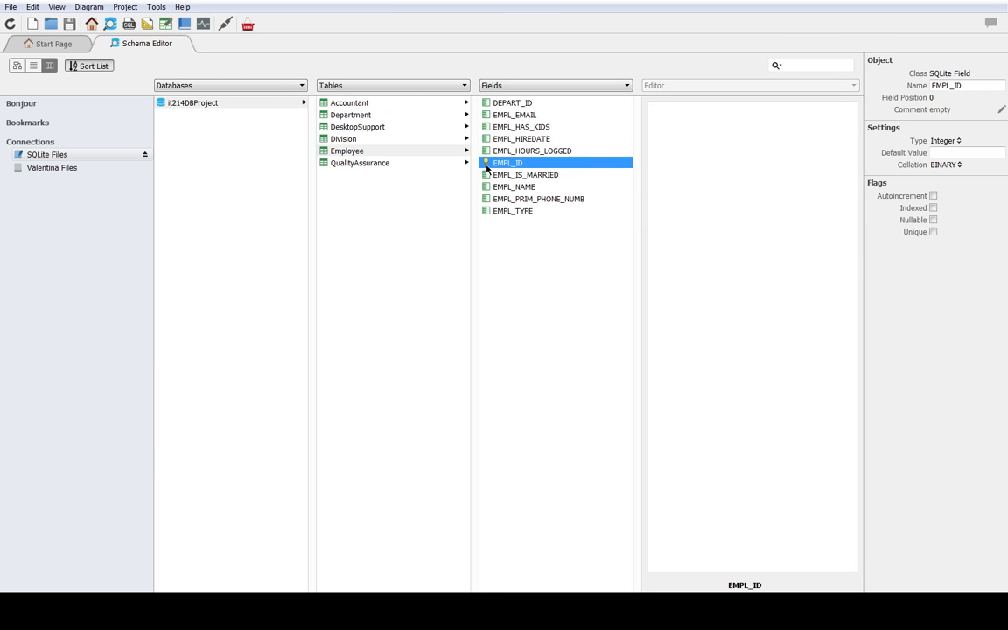
pyautogui.click(412, 104)
pyautogui.click(487, 129)
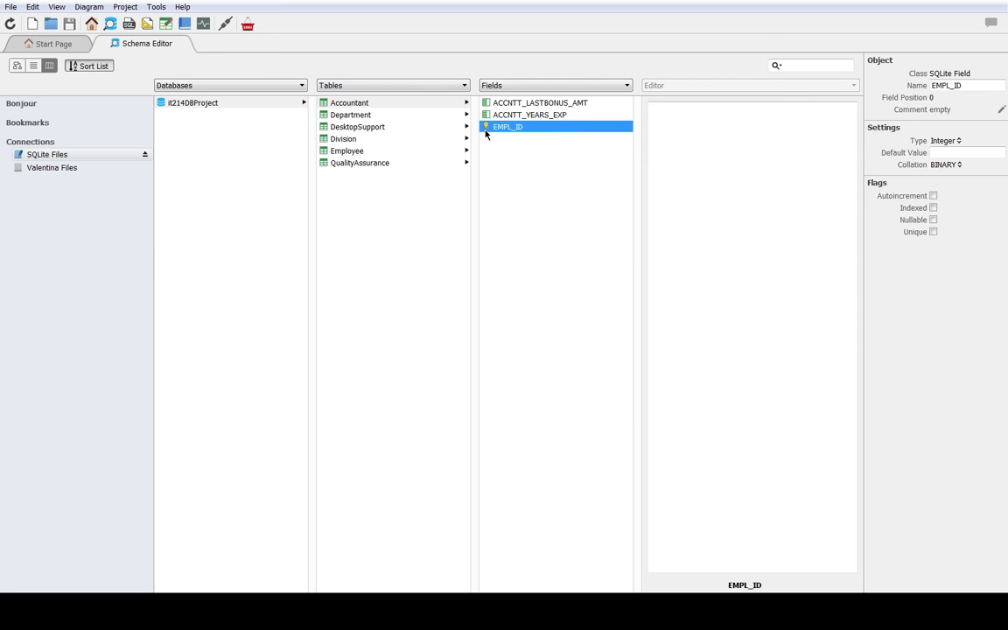
pyautogui.click(438, 155)
pyautogui.click(496, 163)
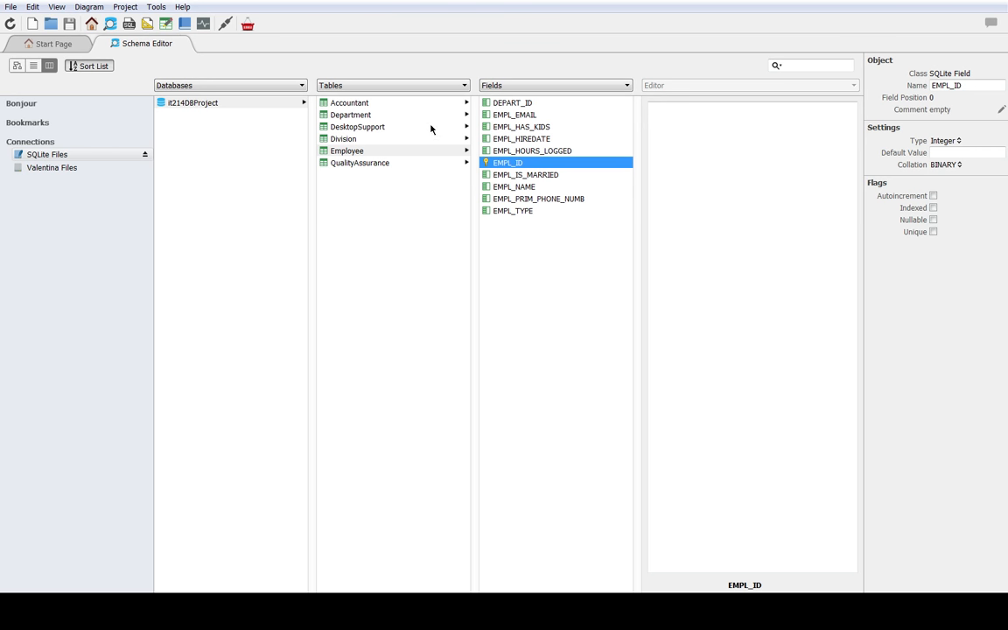
# Step: Examine the fields of the Accountant and QualityAssurance tables and inspect the EMPL_ID key of the DesktopSupport table
pyautogui.click(400, 102)
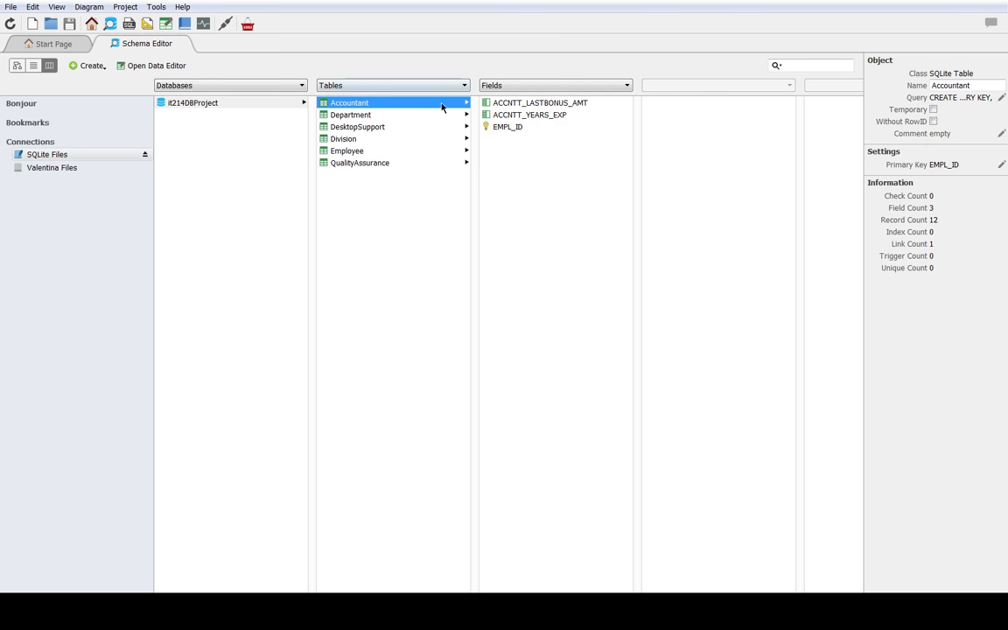
pyautogui.click(402, 170)
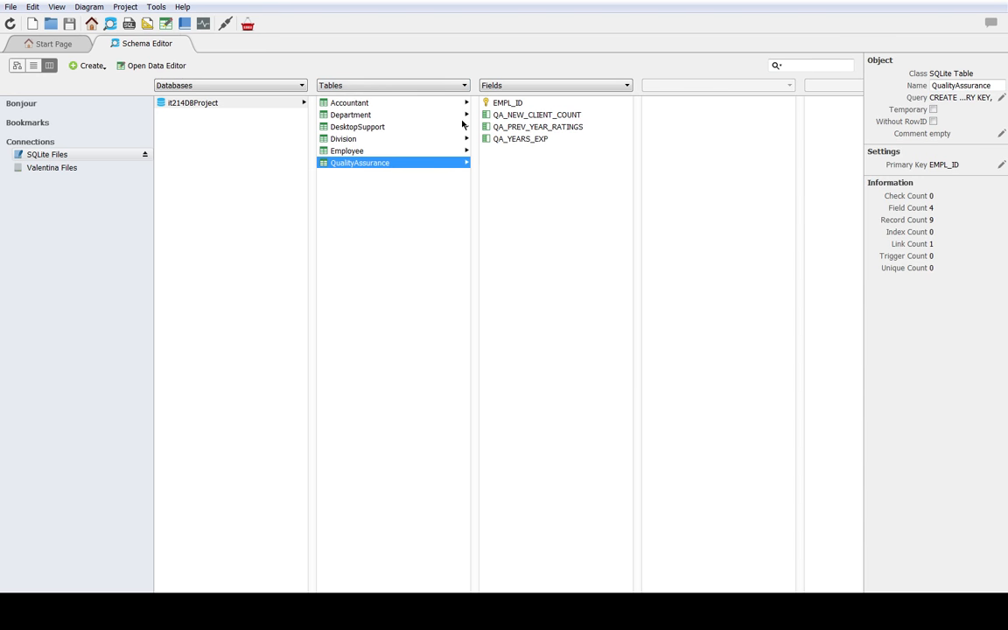
pyautogui.click(486, 102)
pyautogui.click(389, 131)
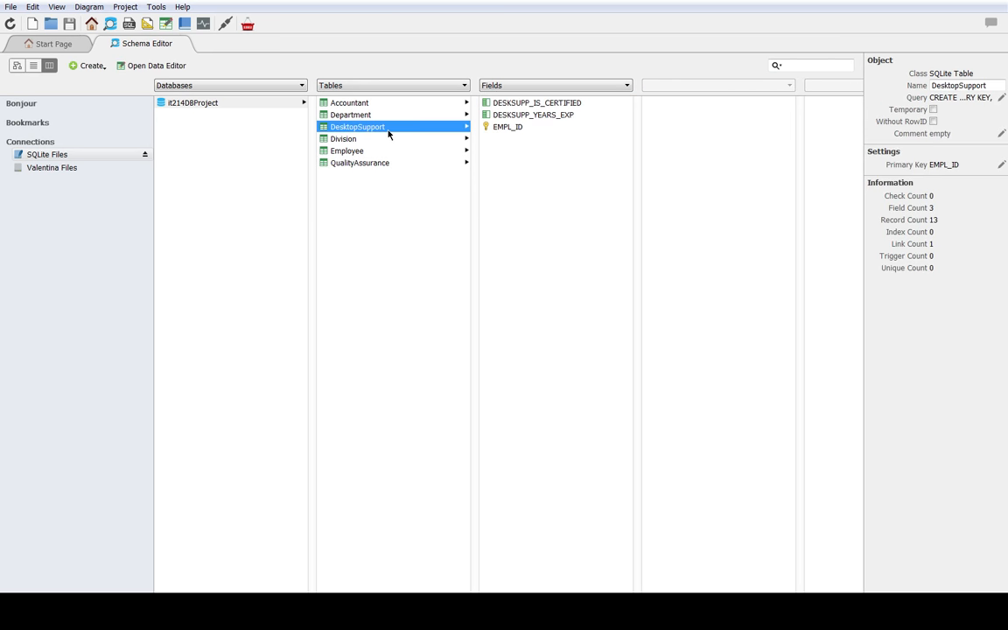
pyautogui.click(508, 127)
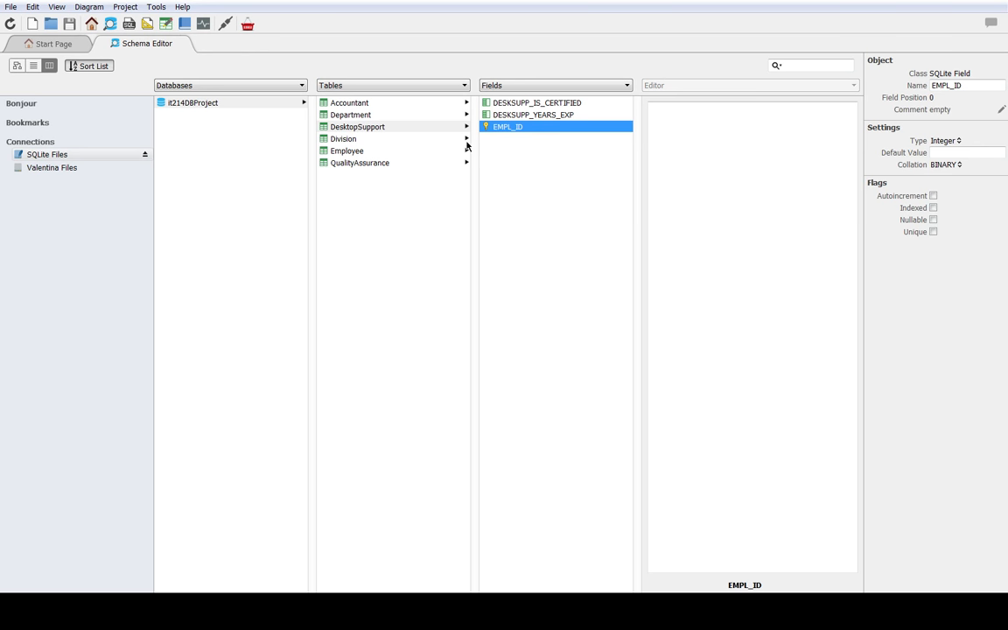
# Step: Inspect the EMPL_TYPE field of the Employee table and preview the field list of the DesktopSupport table
pyautogui.click(410, 150)
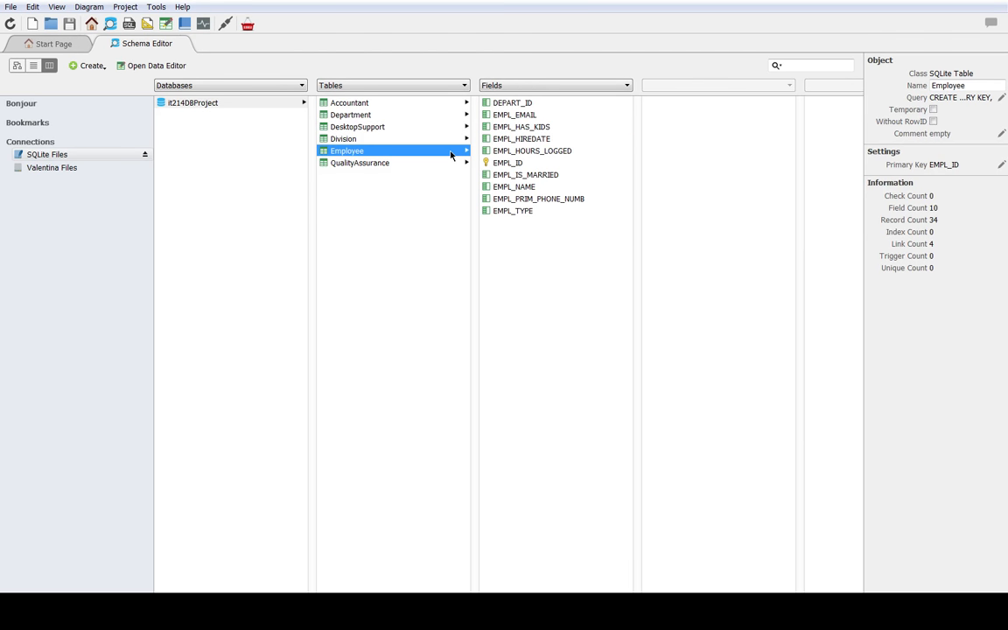
pyautogui.click(516, 215)
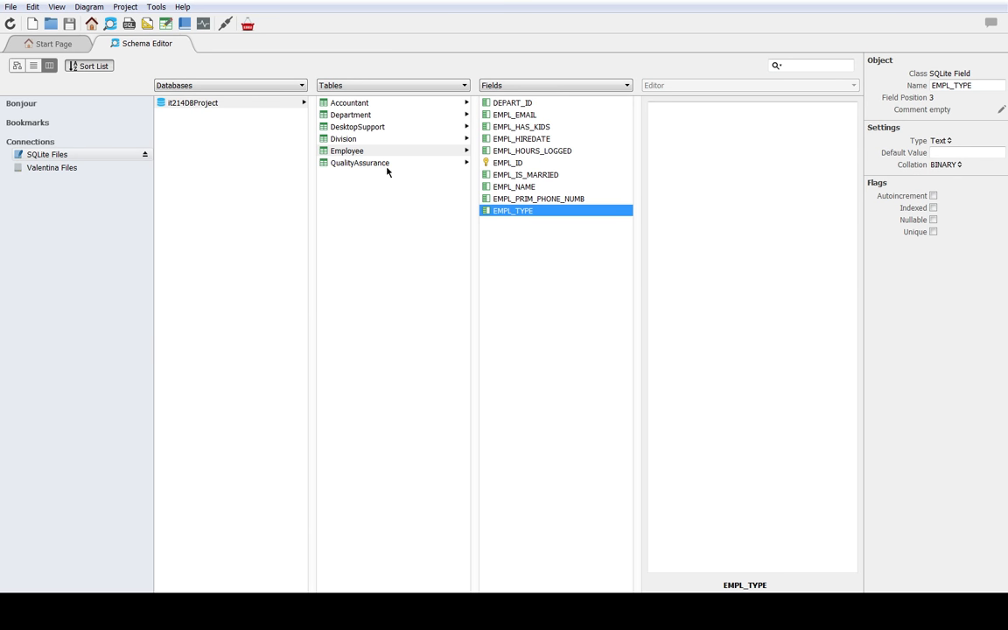
pyautogui.moveTo(384, 166)
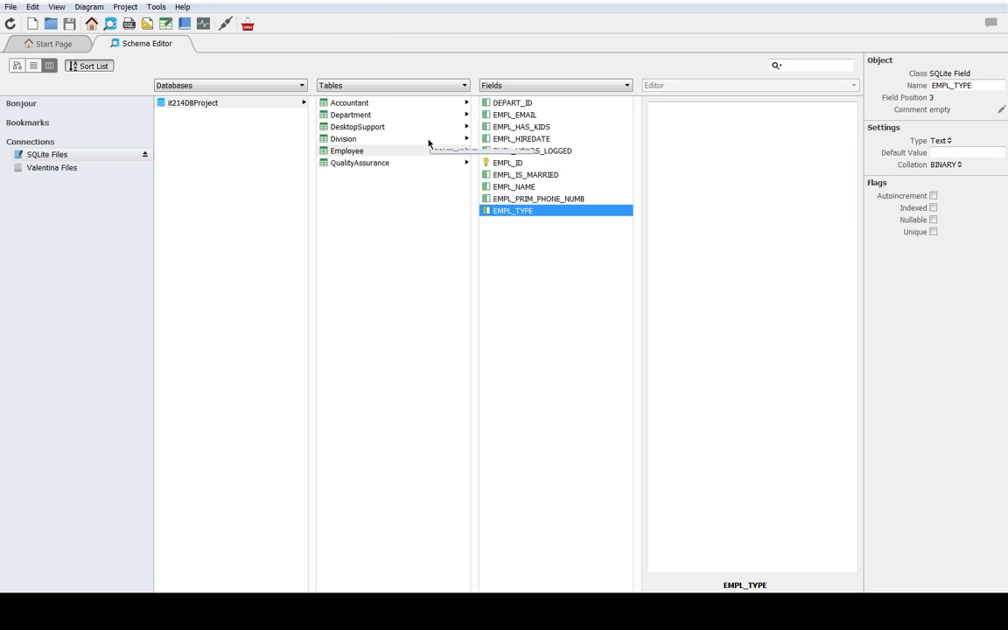
pyautogui.moveTo(450, 129)
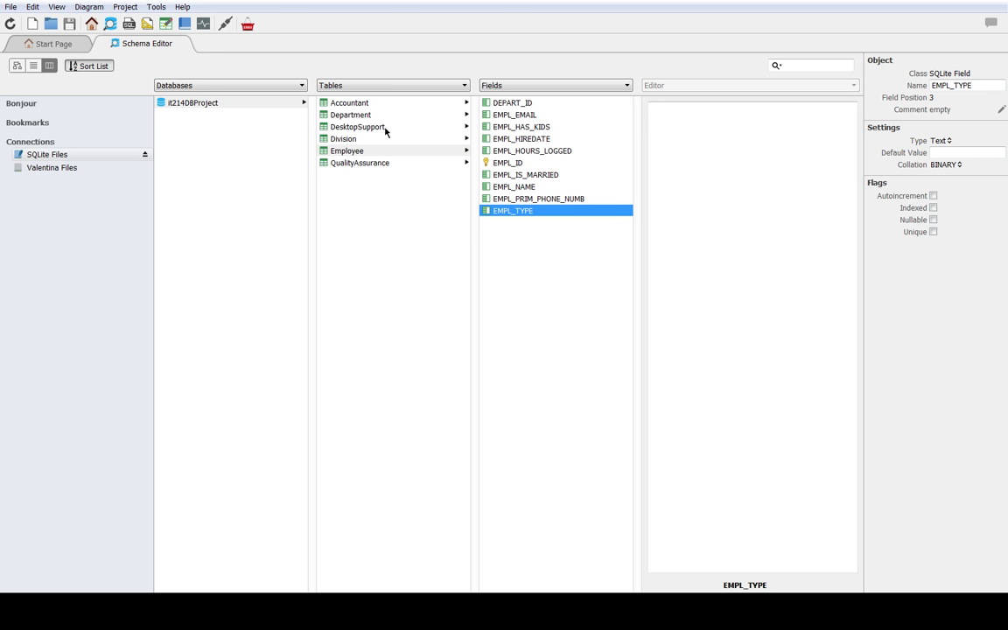
pyautogui.moveTo(385, 131)
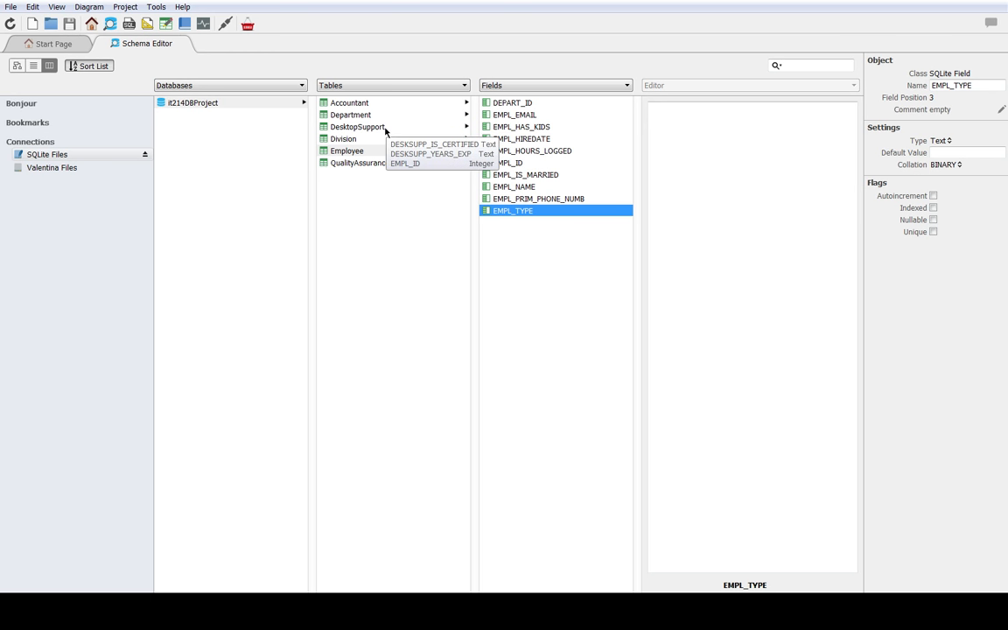
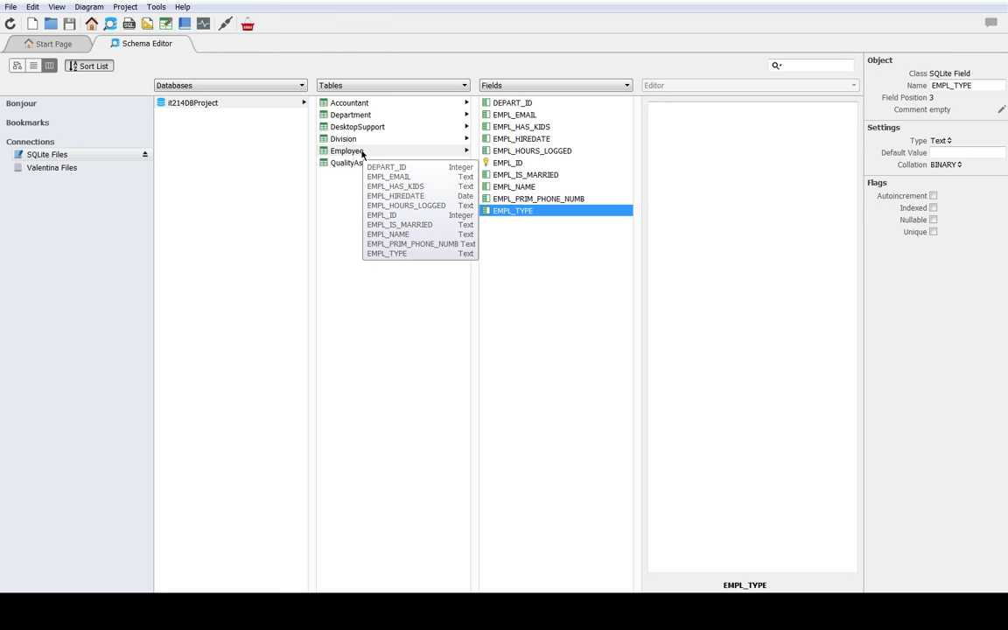
# Step: Open the Employee table's records in the data editor and look through all of them
pyautogui.click(362, 153)
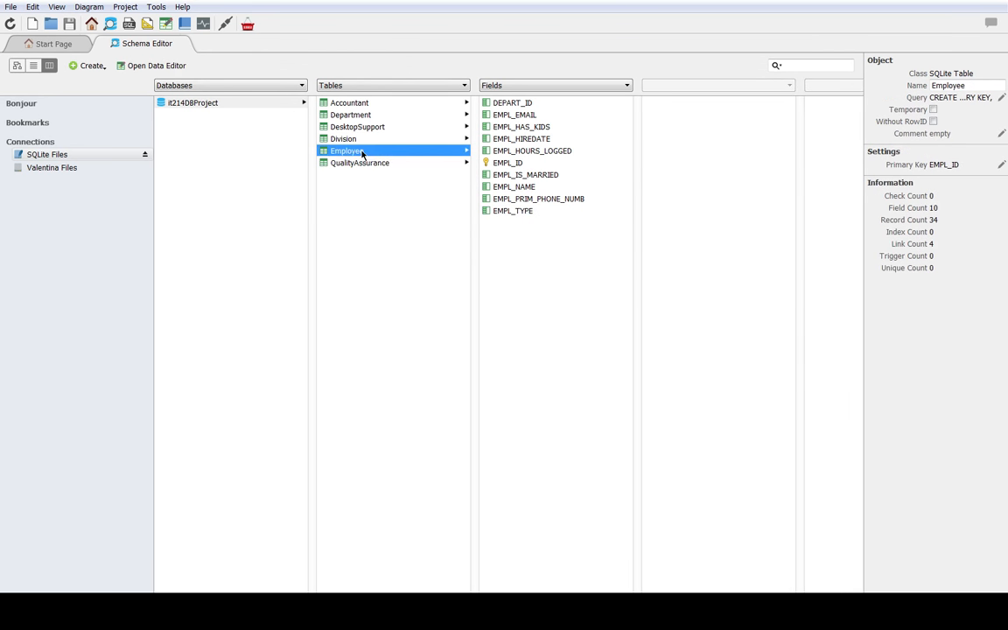
pyautogui.click(149, 65)
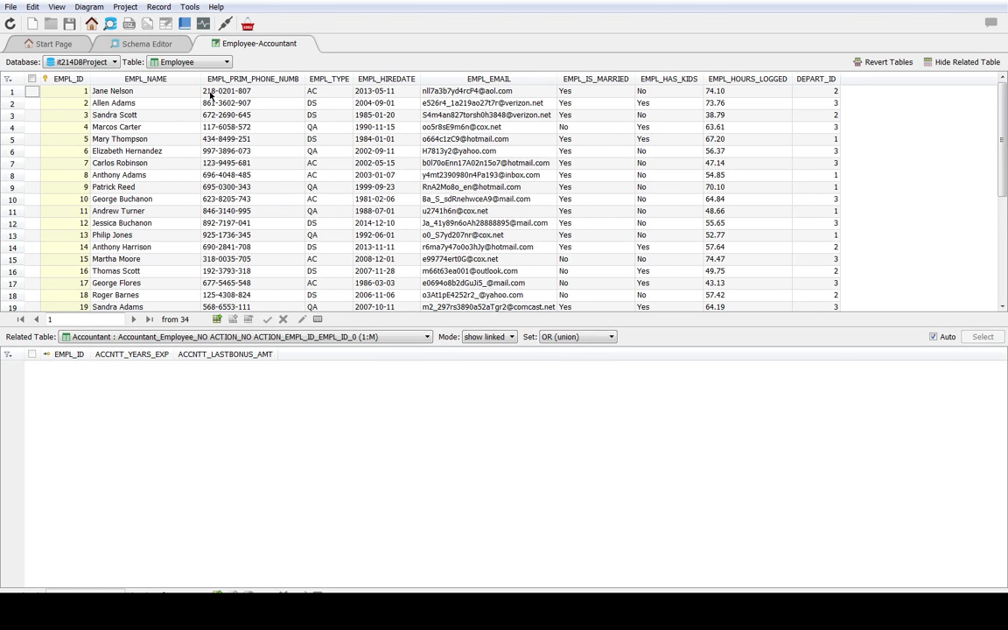
pyautogui.scroll(-4, 312, 132)
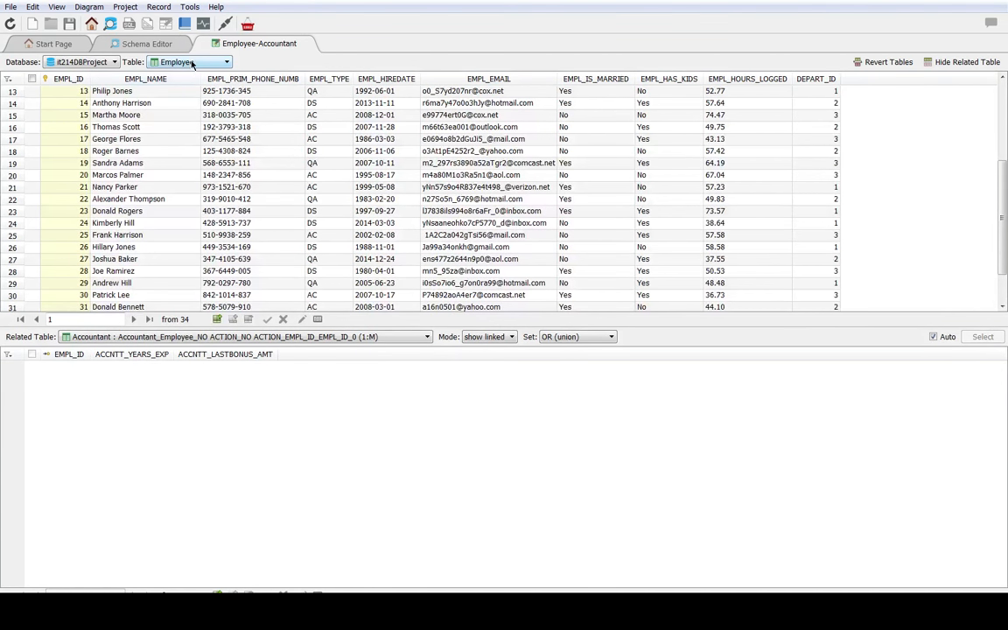
pyautogui.scroll(-1, 208, 182)
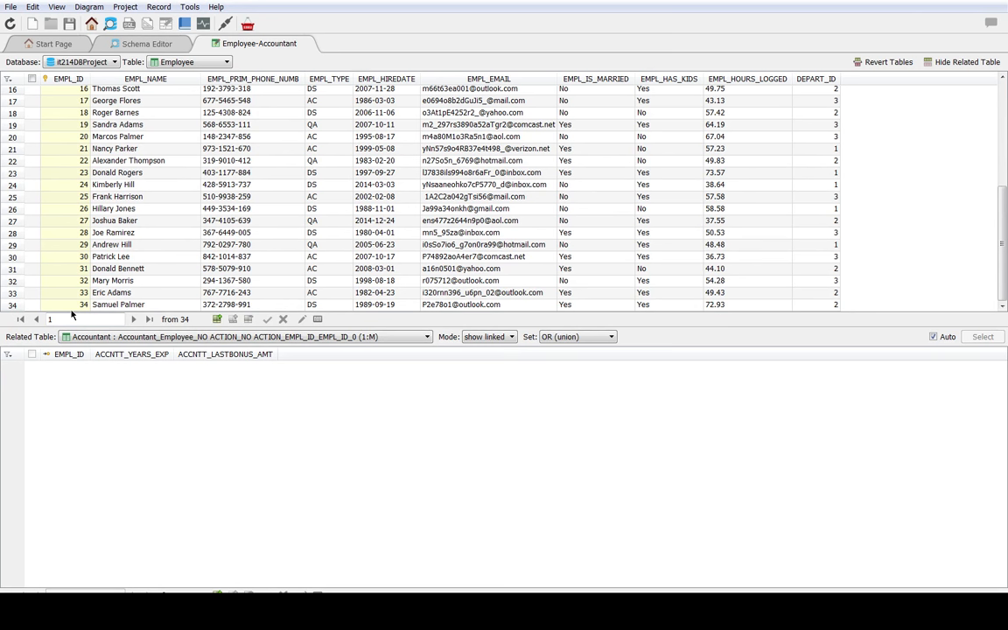
pyautogui.scroll(5, 66, 284)
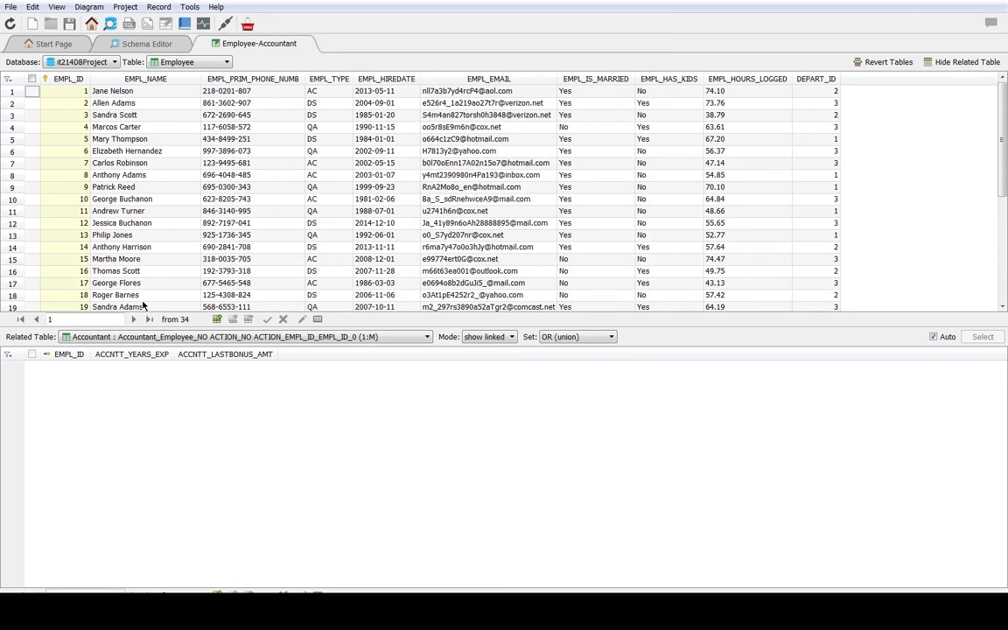
pyautogui.scroll(-4, 149, 223)
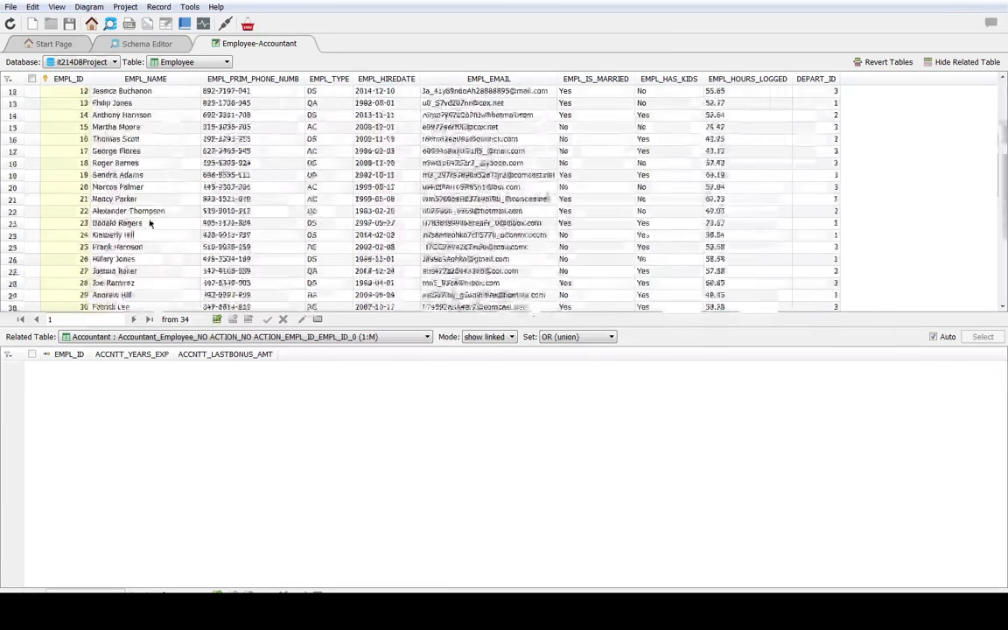
pyautogui.scroll(-2, 137, 205)
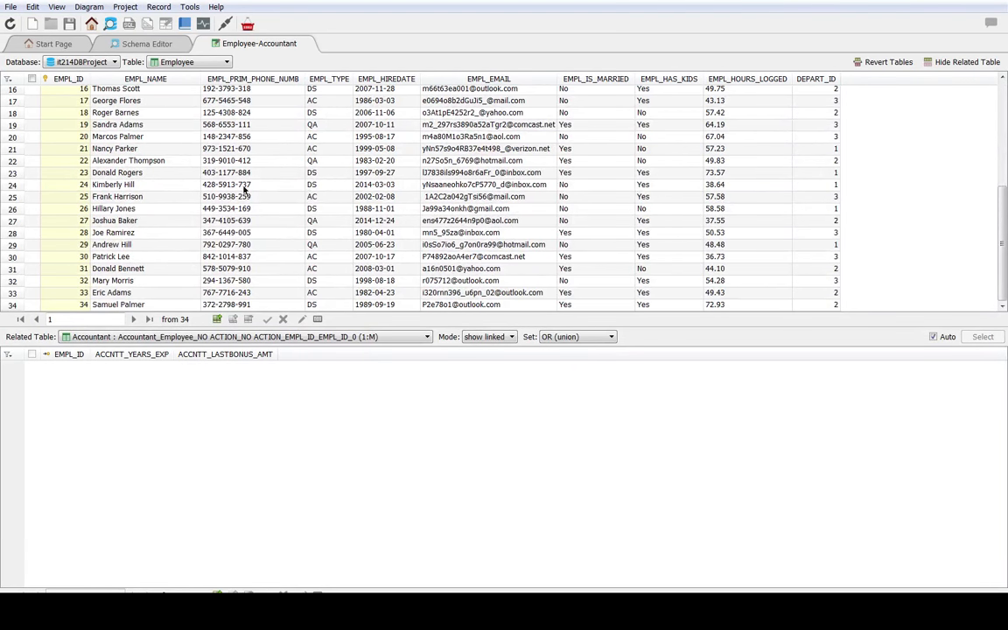
# Step: Sort the Employee records by EMPL_HIREDATE and check the linked Accountant rows for several of the earliest hires
pyautogui.click(375, 88)
pyautogui.scroll(4, 405, 137)
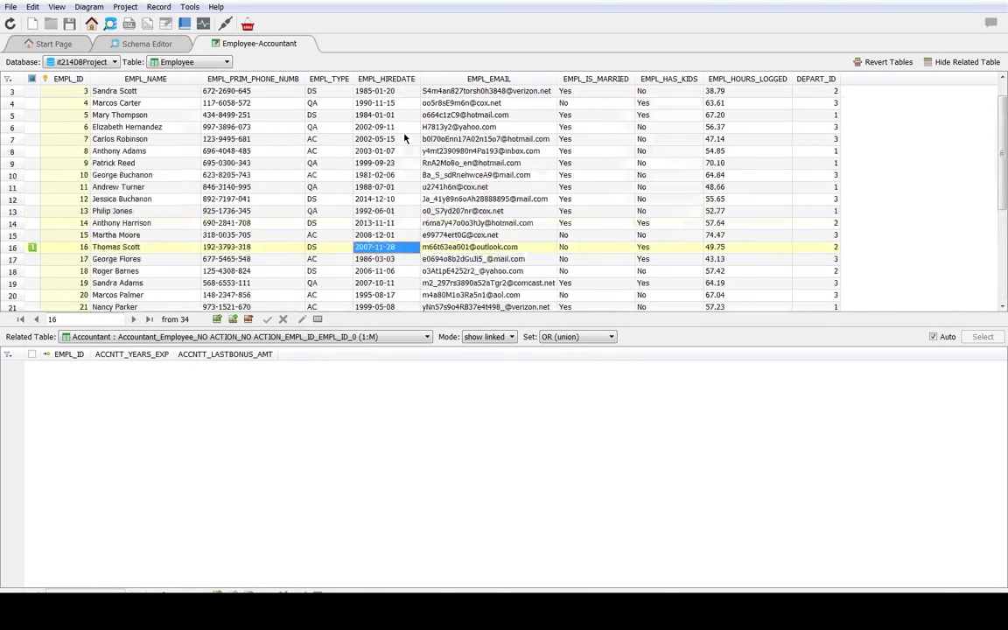
pyautogui.click(386, 79)
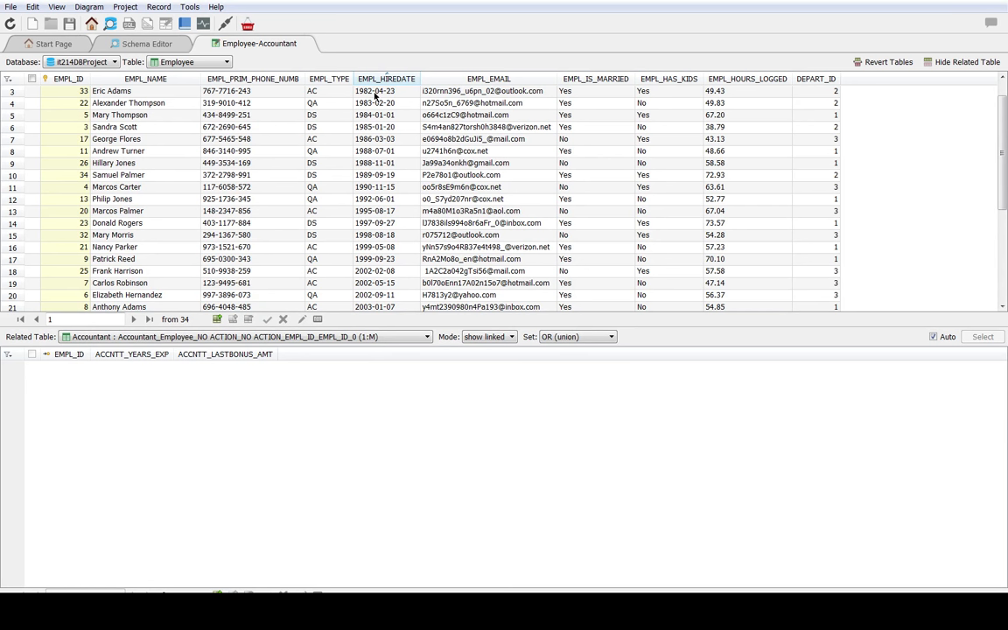
pyautogui.click(376, 92)
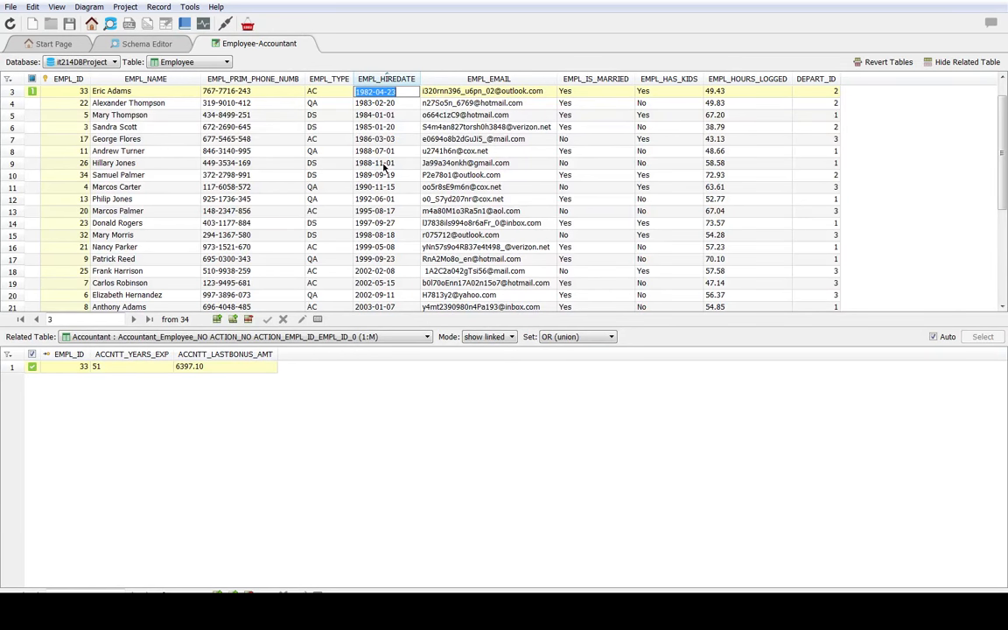
pyautogui.click(367, 115)
pyautogui.click(356, 92)
pyautogui.click(381, 103)
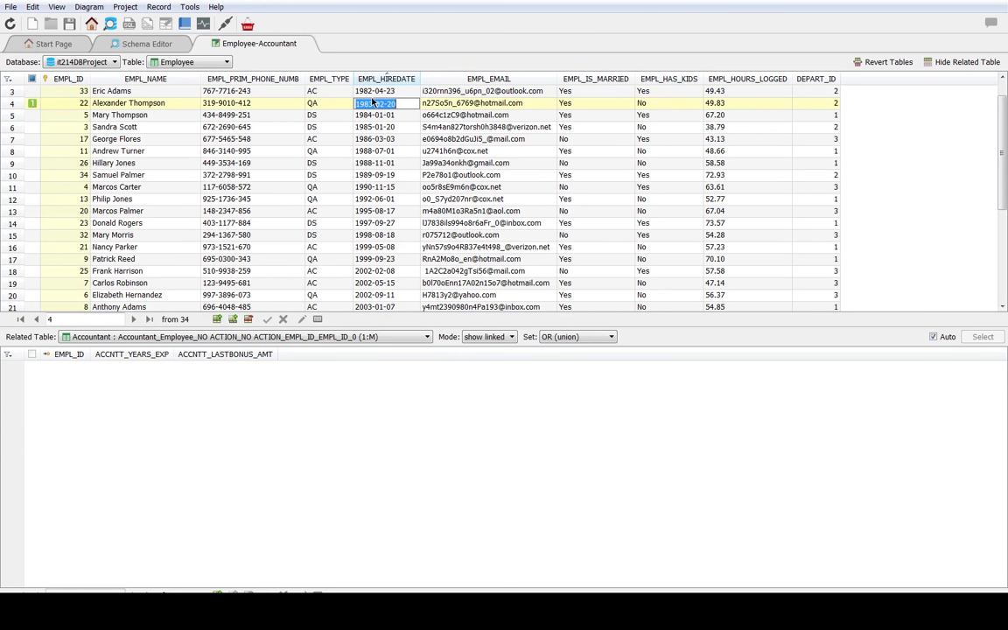
pyautogui.click(356, 93)
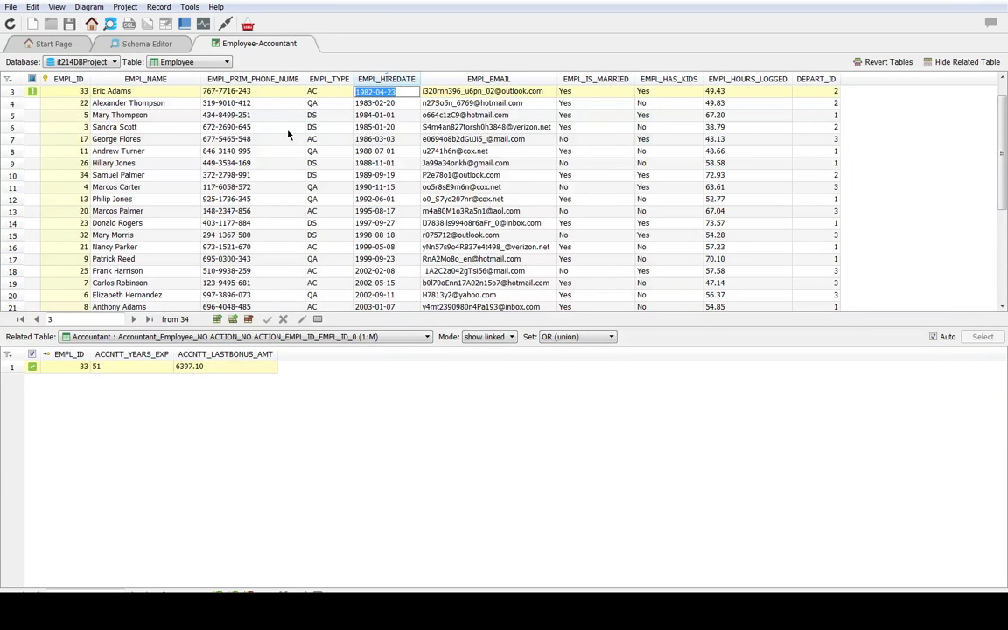
# Step: Switch the related table to QualityAssurance and view the linked row of the QA employee hired on 1983-02-20
pyautogui.click(188, 62)
pyautogui.click(172, 339)
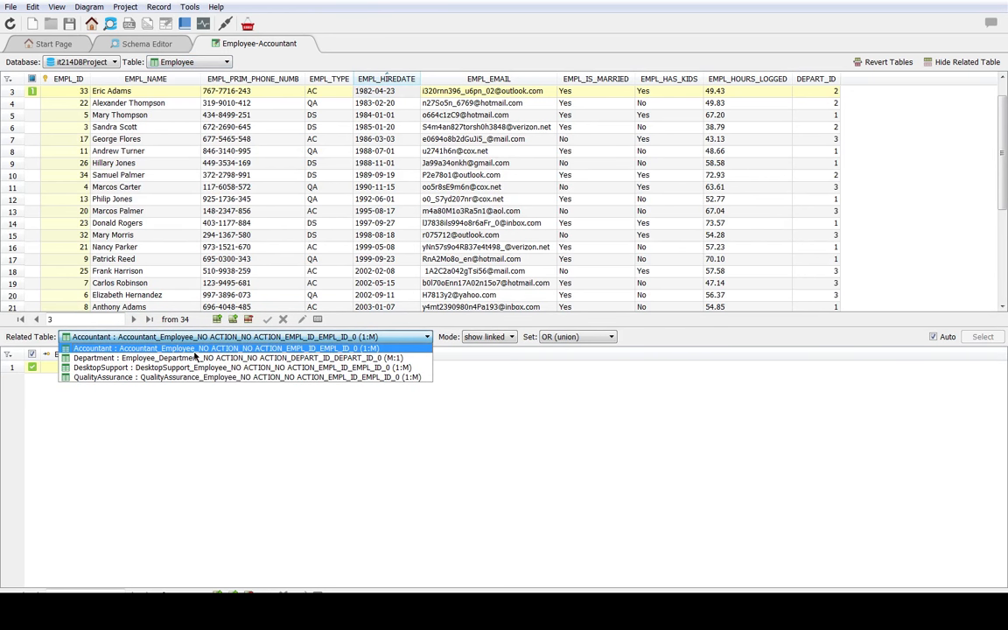
pyautogui.click(428, 385)
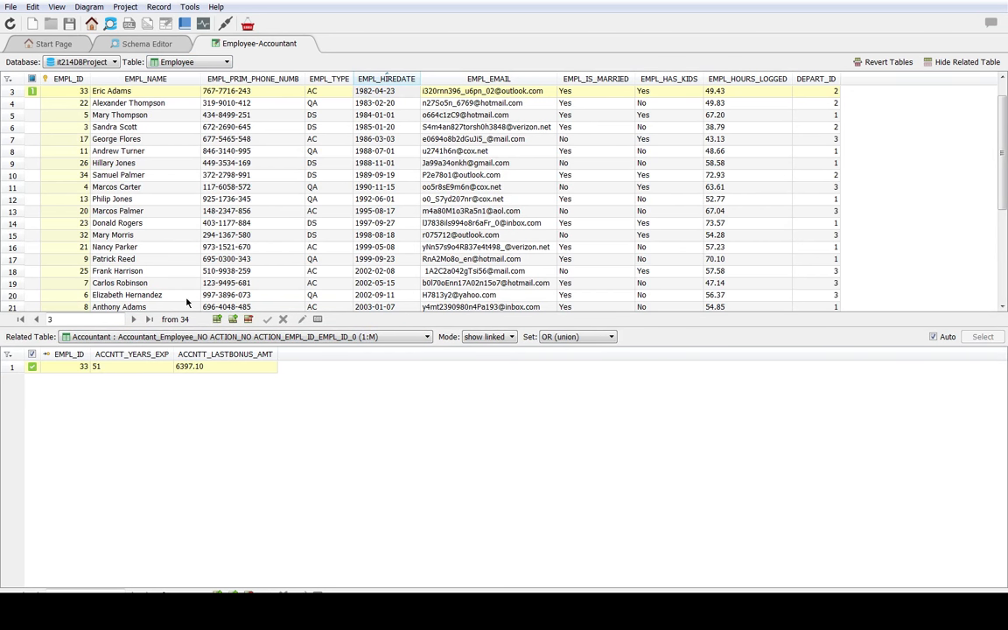
pyautogui.doubleClick(207, 101)
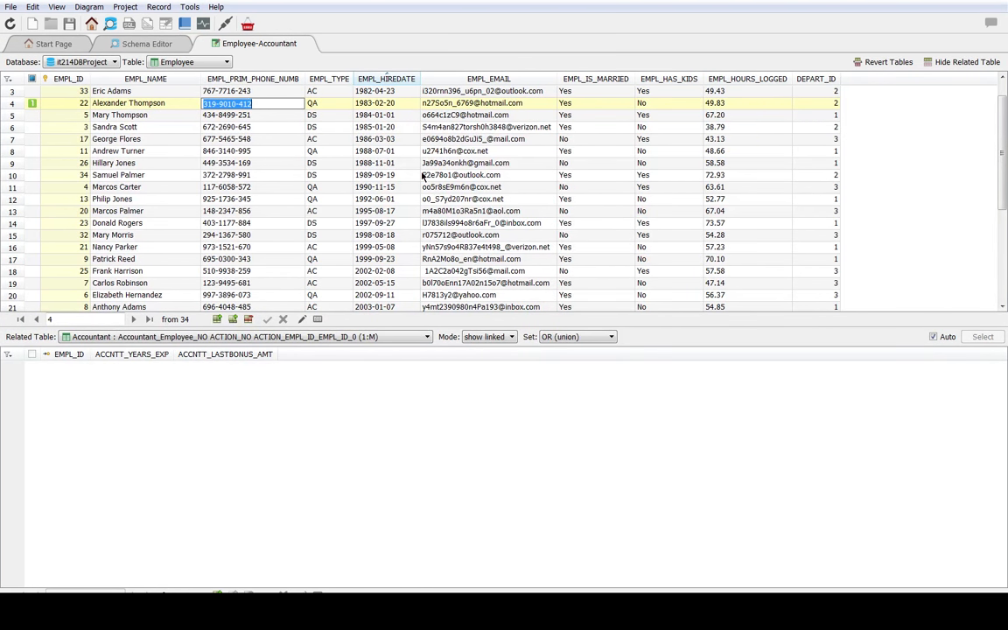
pyautogui.doubleClick(356, 114)
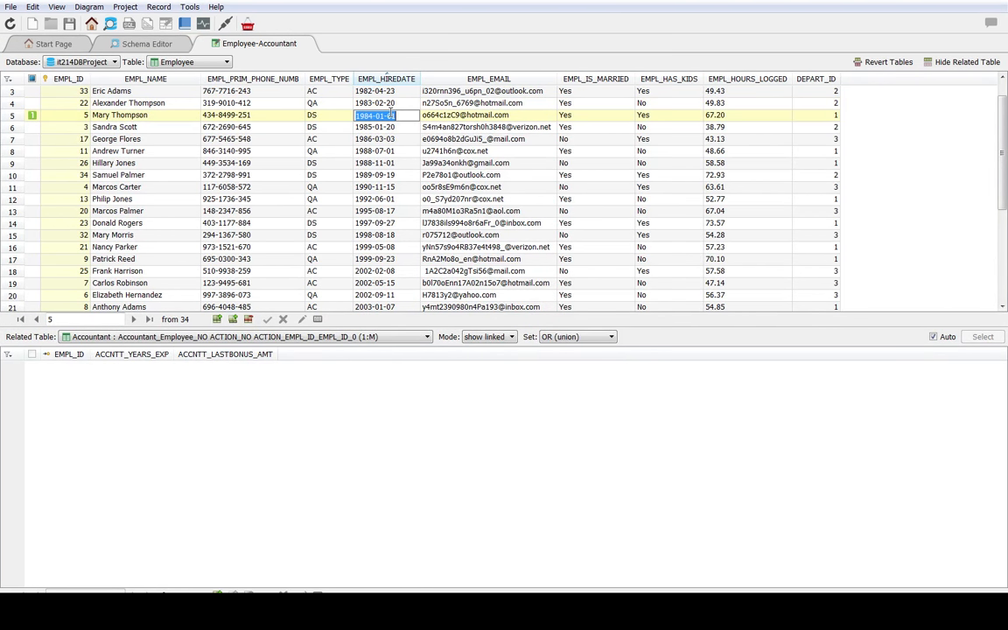
pyautogui.click(210, 337)
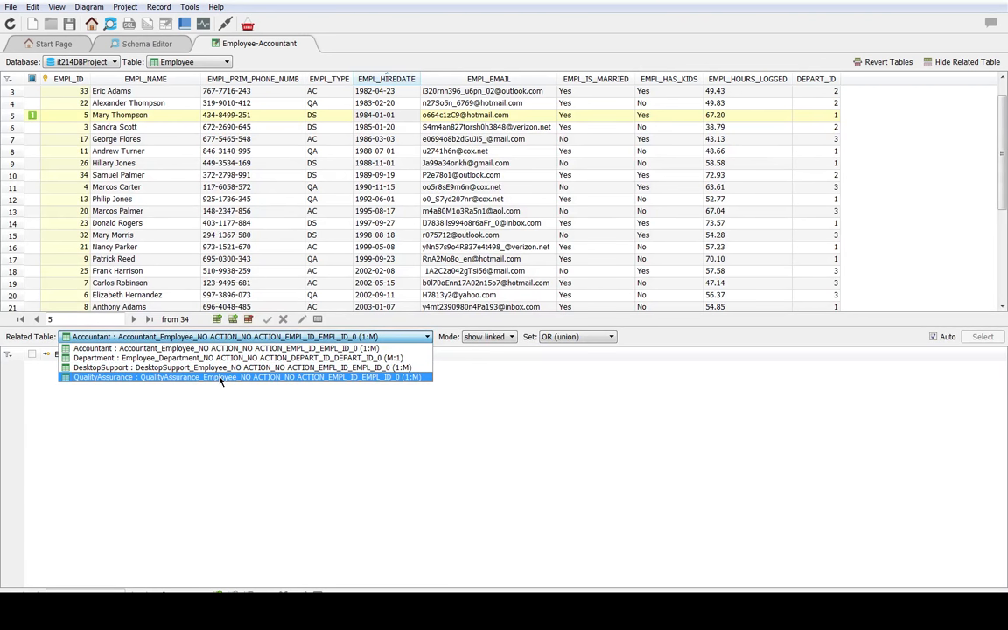
pyautogui.click(220, 377)
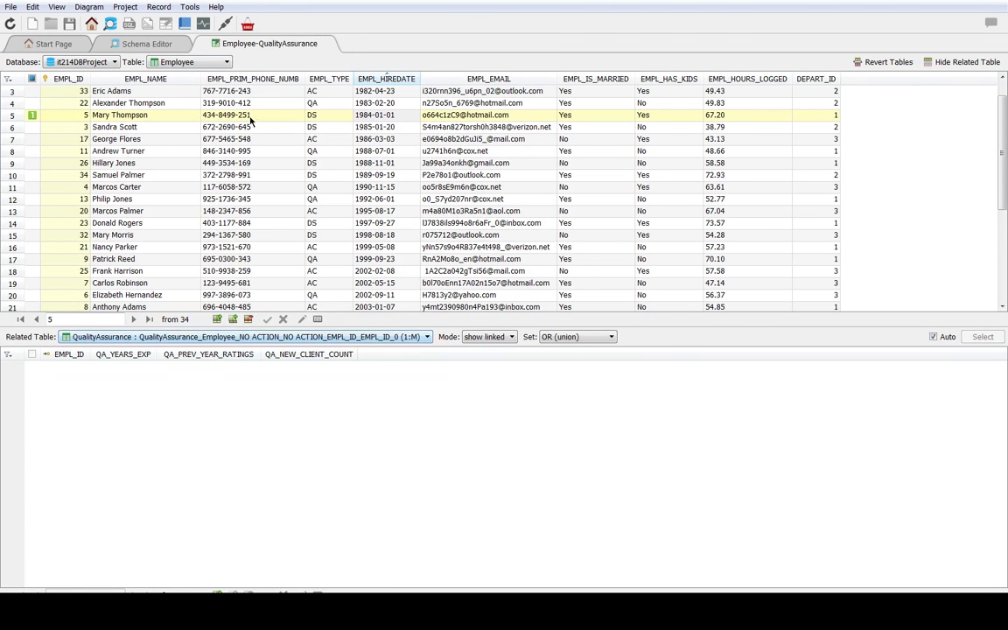
pyautogui.click(344, 104)
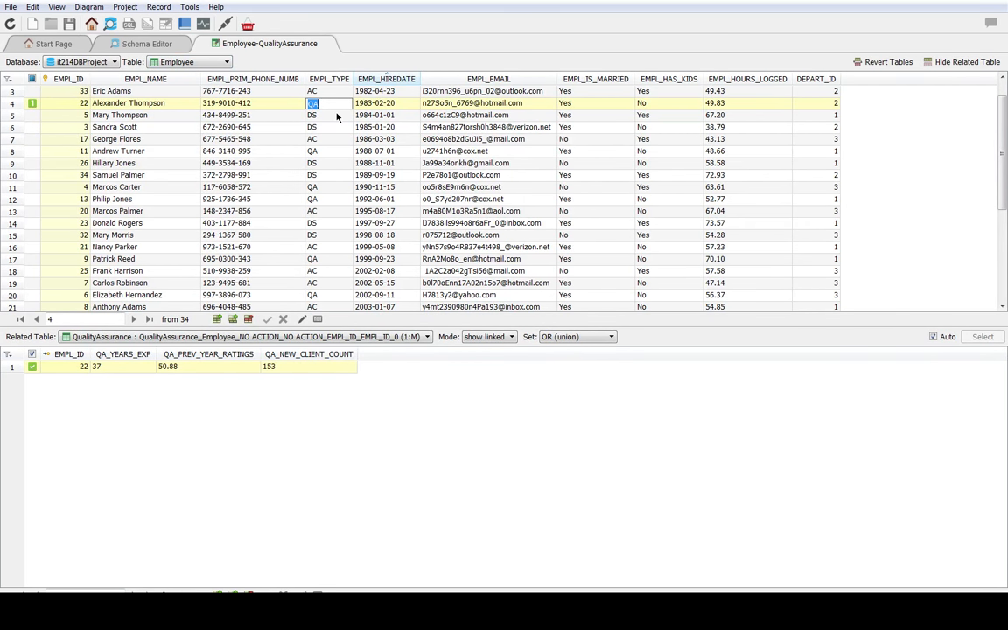
# Step: View the QualityAssurance table's records with Employee as the related table, and return to the Employee table
pyautogui.click(204, 62)
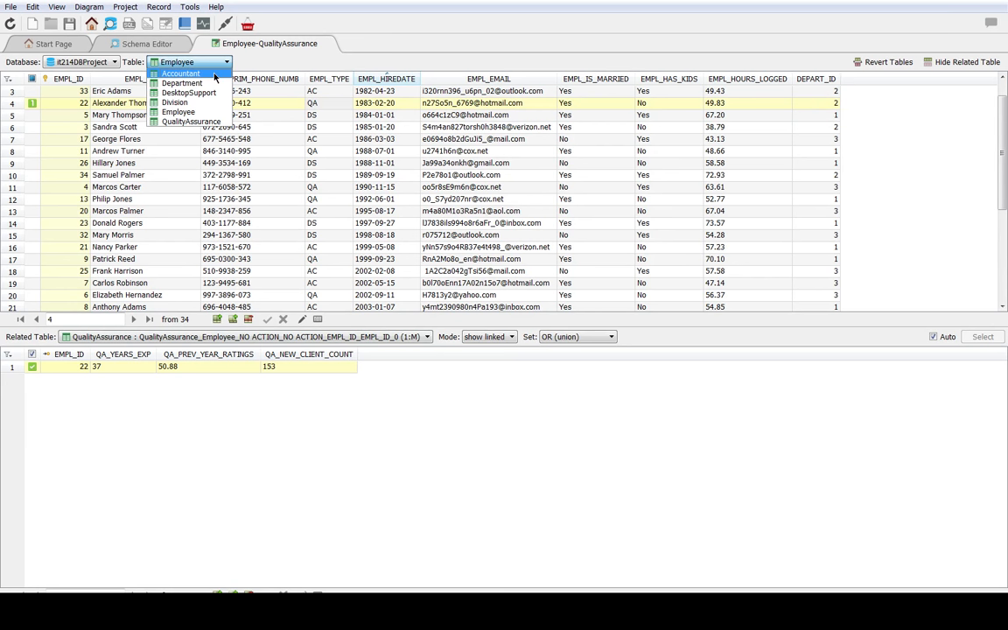
pyautogui.click(198, 121)
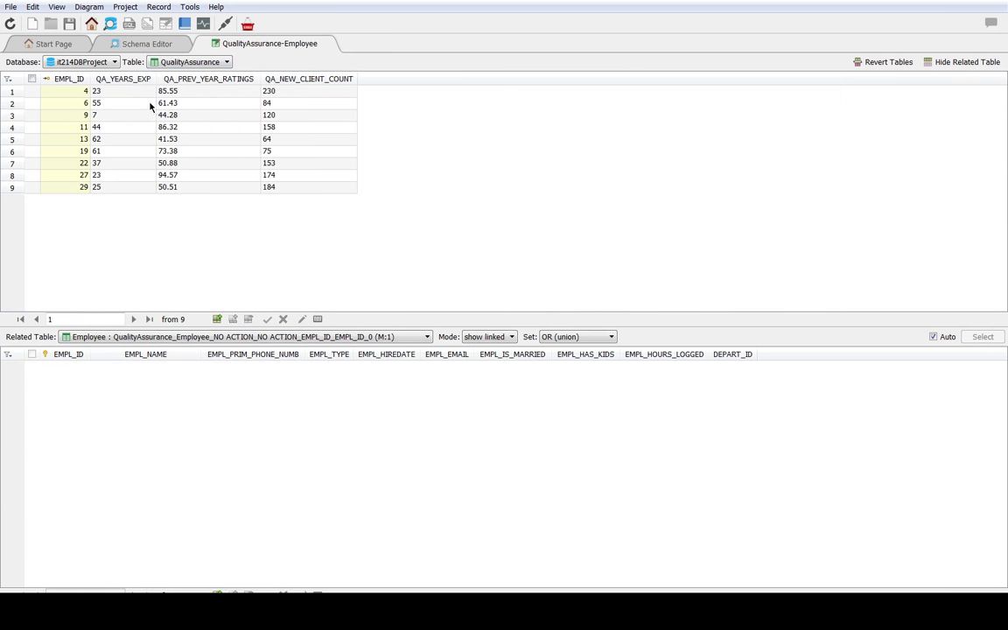
pyautogui.click(239, 345)
pyautogui.click(198, 401)
pyautogui.click(219, 62)
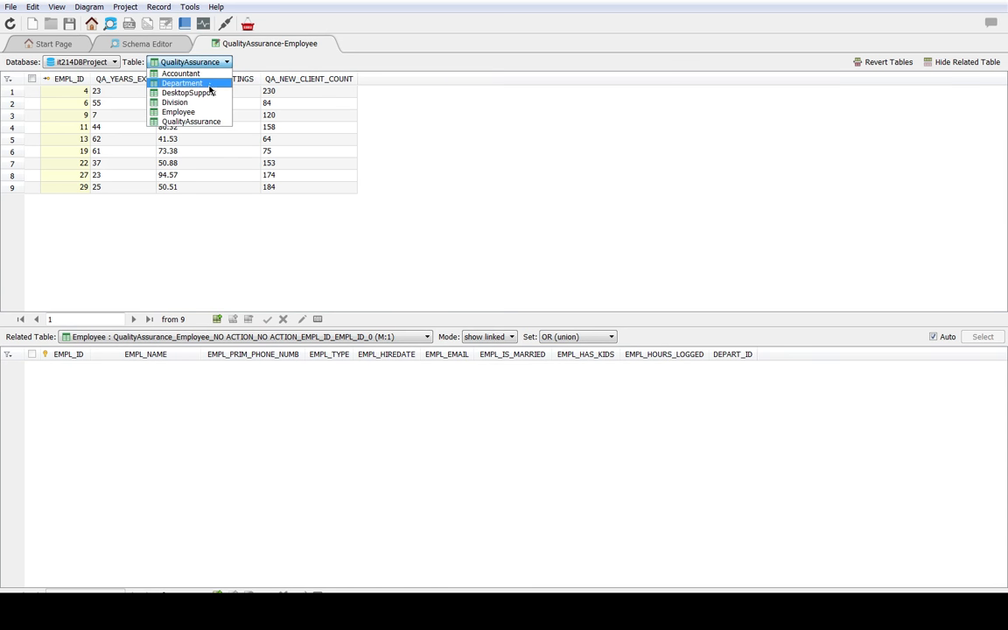
pyautogui.click(207, 112)
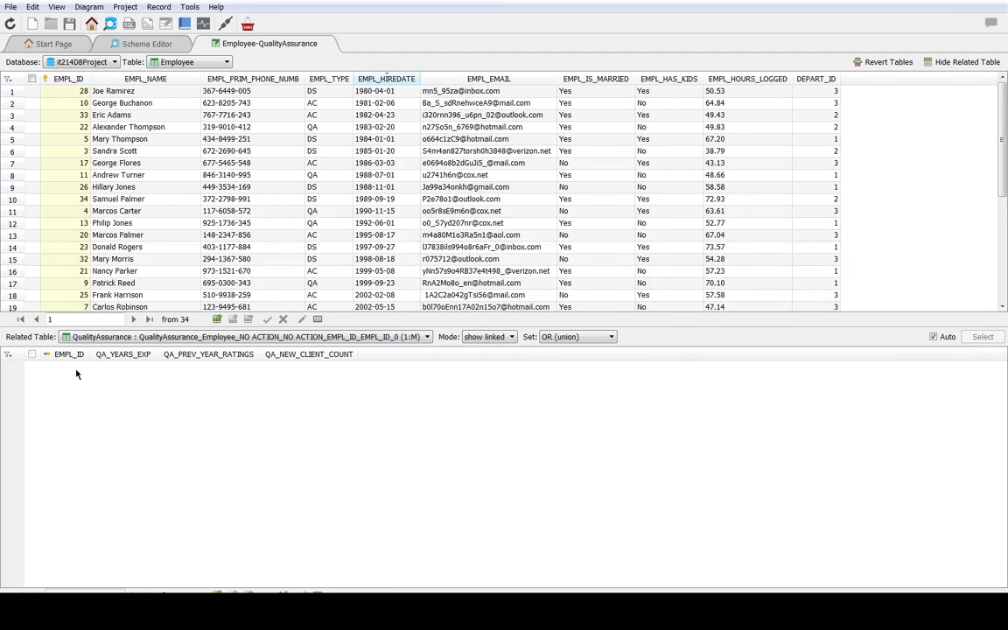
# Step: Set the related table to DesktopSupport and check several QA and AC employee records for linked rows
pyautogui.click(114, 338)
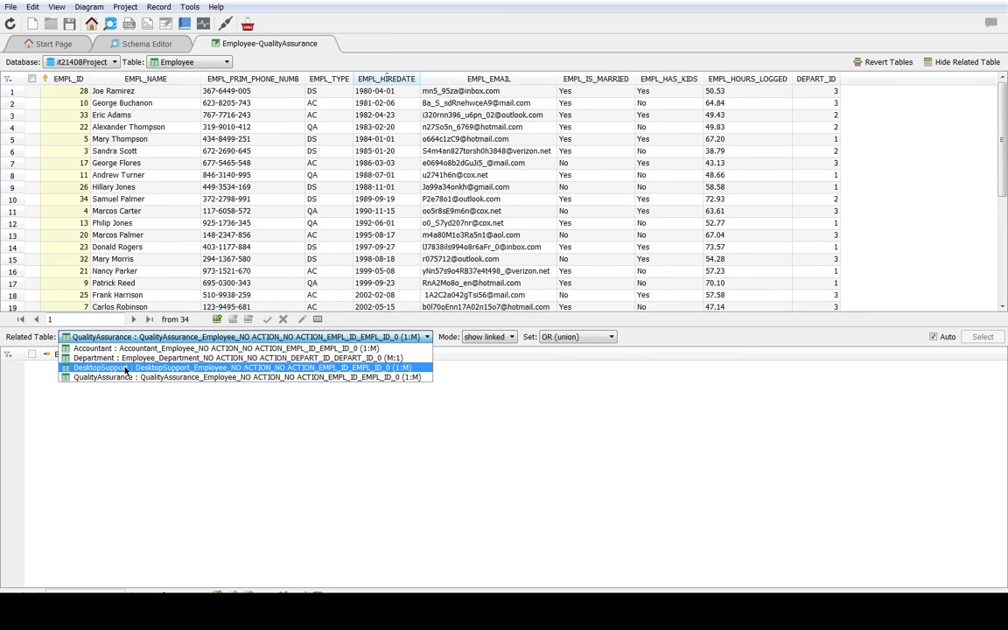
pyautogui.click(126, 368)
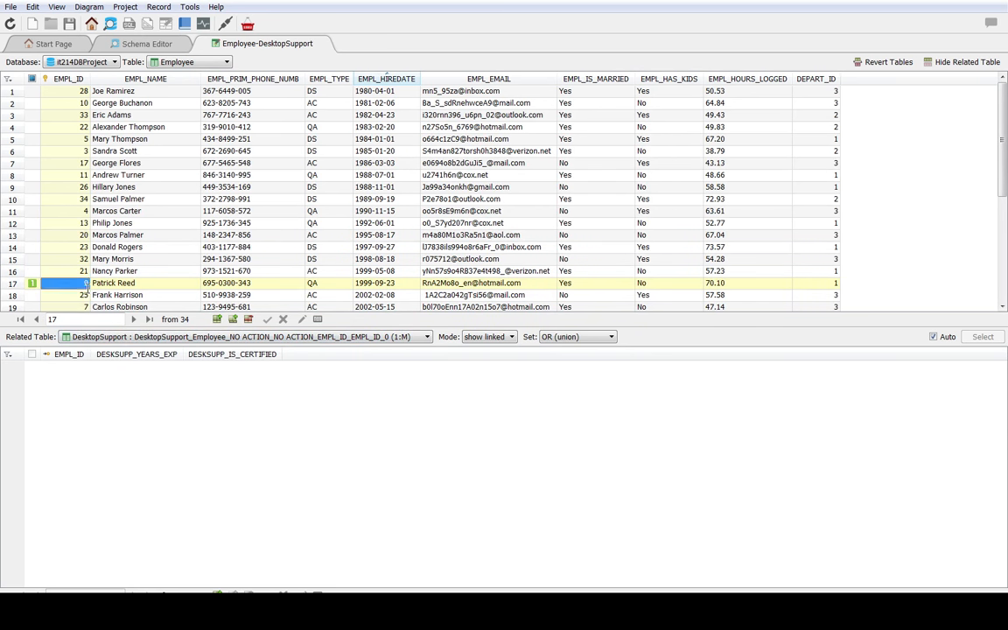
pyautogui.doubleClick(118, 295)
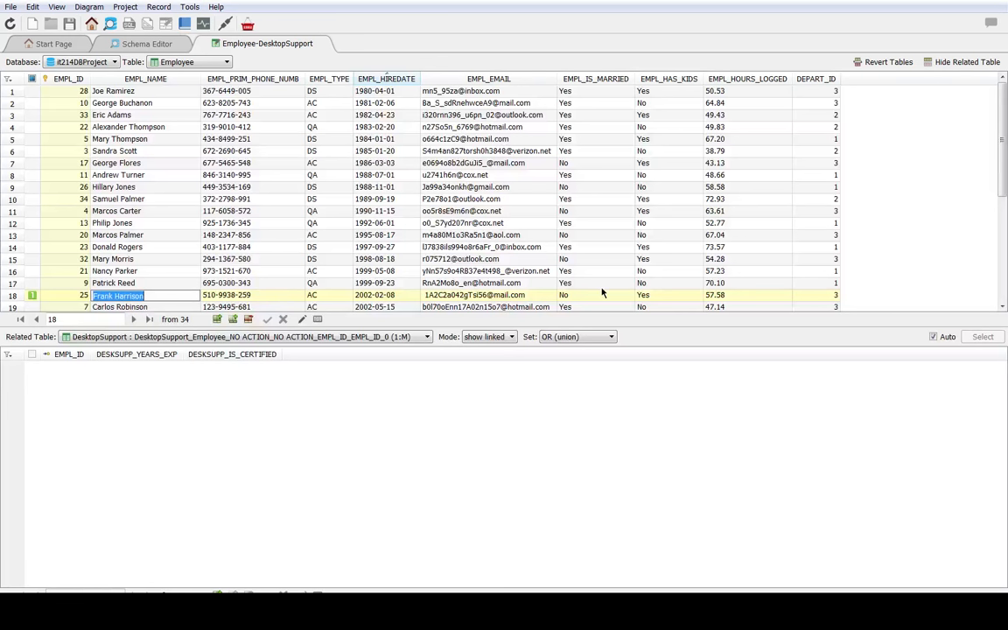
pyautogui.doubleClick(821, 295)
pyautogui.click(818, 234)
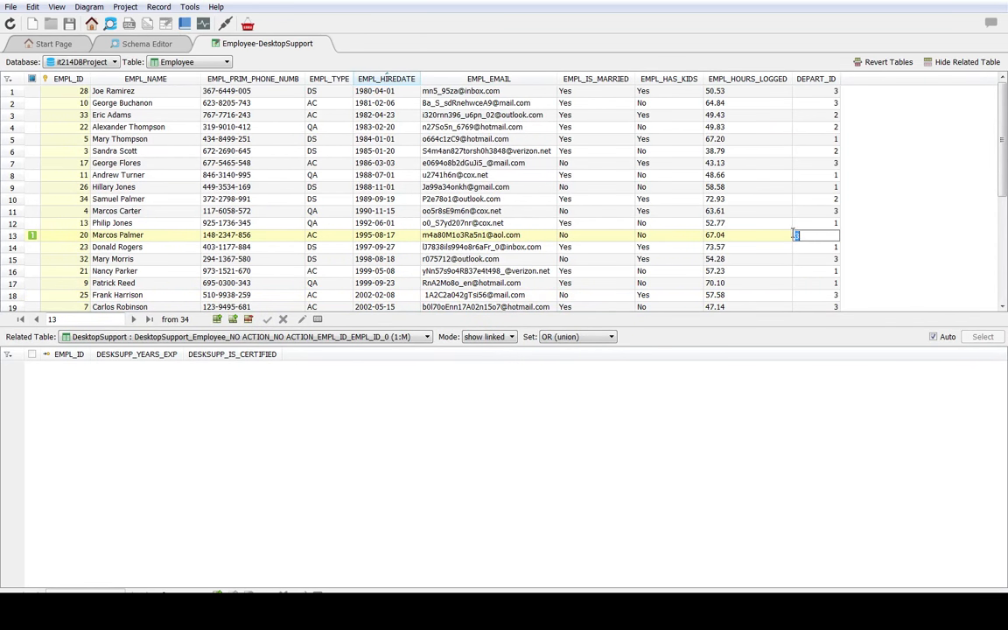
# Step: Set the related DesktopSupport table's mode to show all and select two DS employees to match them with their related rows
pyautogui.click(417, 338)
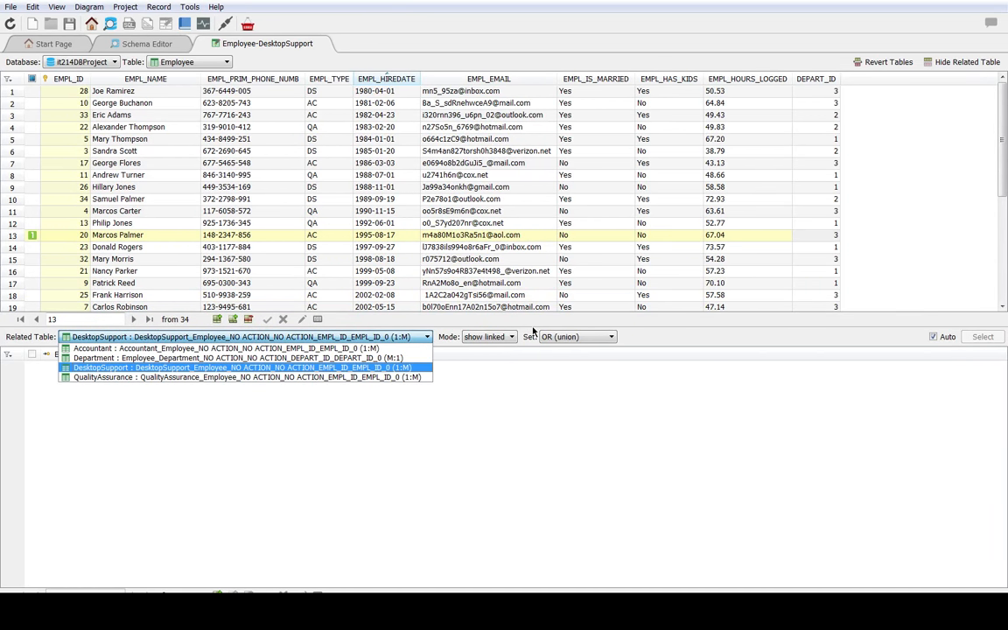
pyautogui.click(381, 368)
pyautogui.click(503, 337)
pyautogui.click(507, 358)
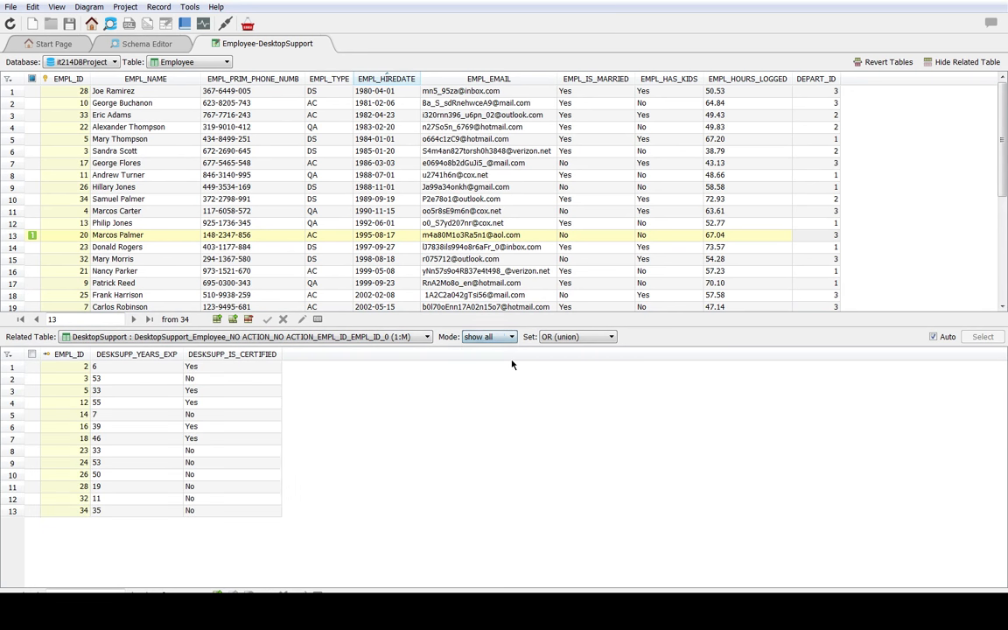
pyautogui.click(510, 338)
pyautogui.click(560, 407)
pyautogui.doubleClick(281, 247)
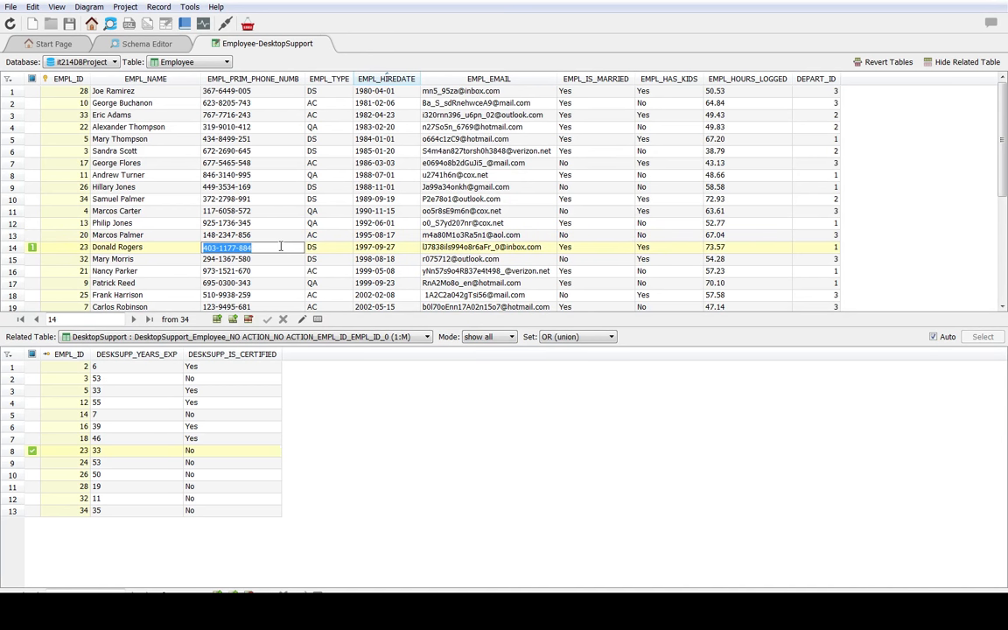
pyautogui.doubleClick(211, 188)
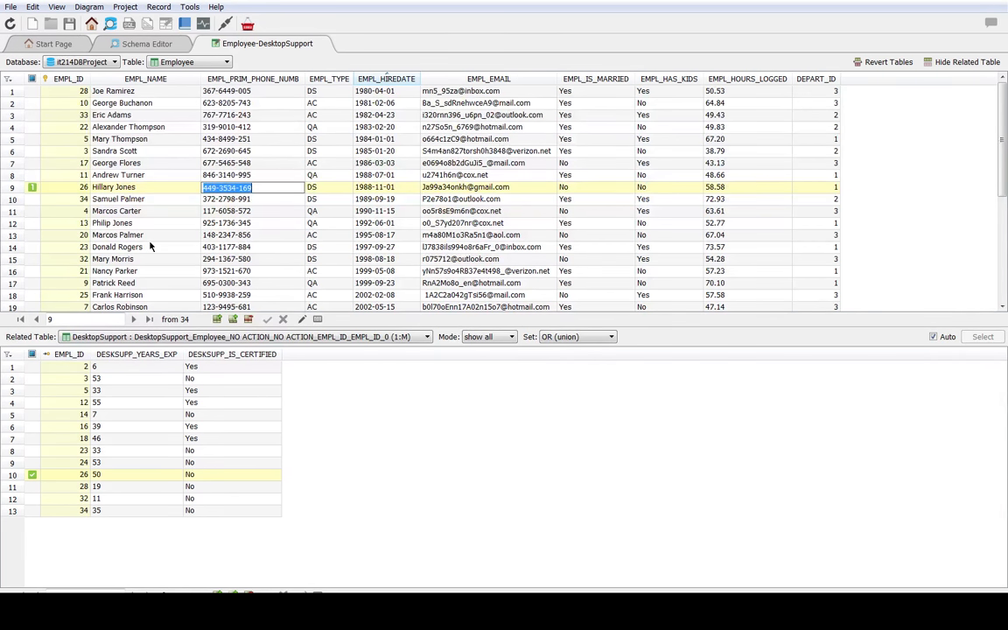
# Step: Sort the Employee records by EMPL_TYPE and compare an AC employee and several DS employees against the DesktopSupport rows
pyautogui.click(330, 79)
pyautogui.doubleClick(313, 140)
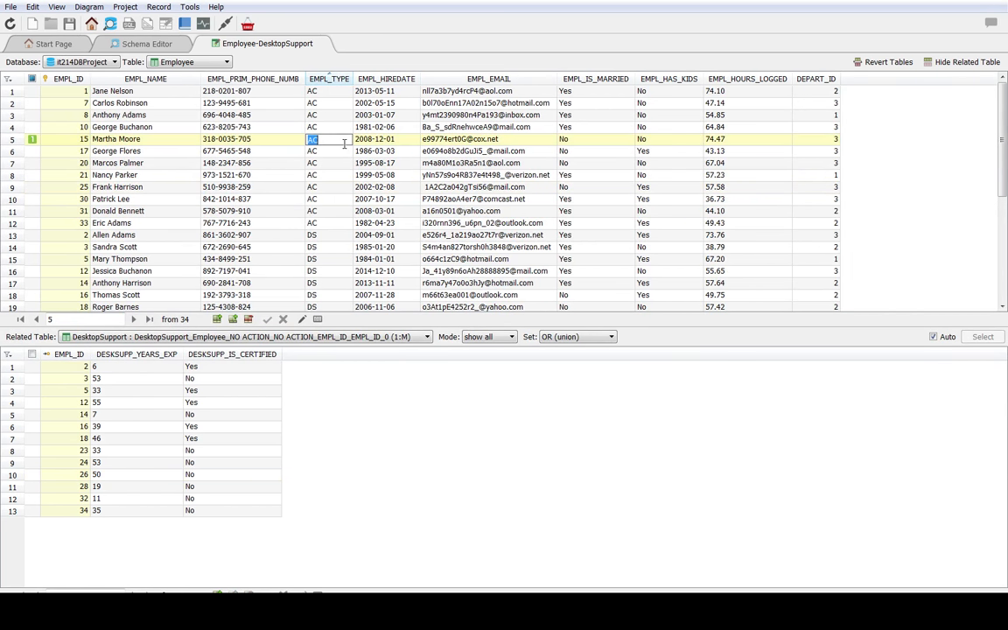
pyautogui.scroll(-3, 332, 210)
pyautogui.doubleClick(333, 200)
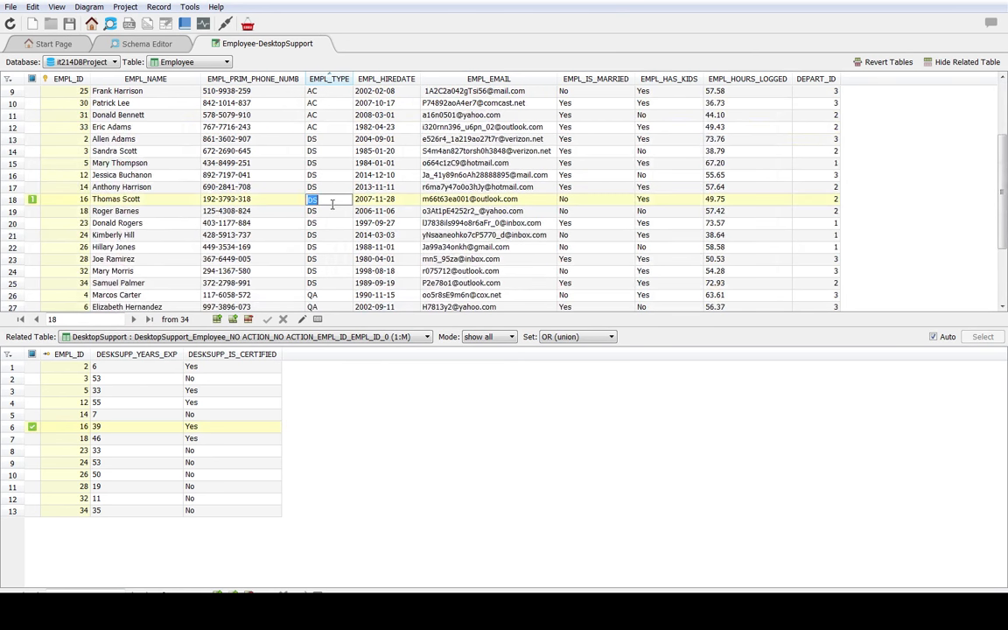
pyautogui.doubleClick(311, 249)
pyautogui.doubleClick(327, 176)
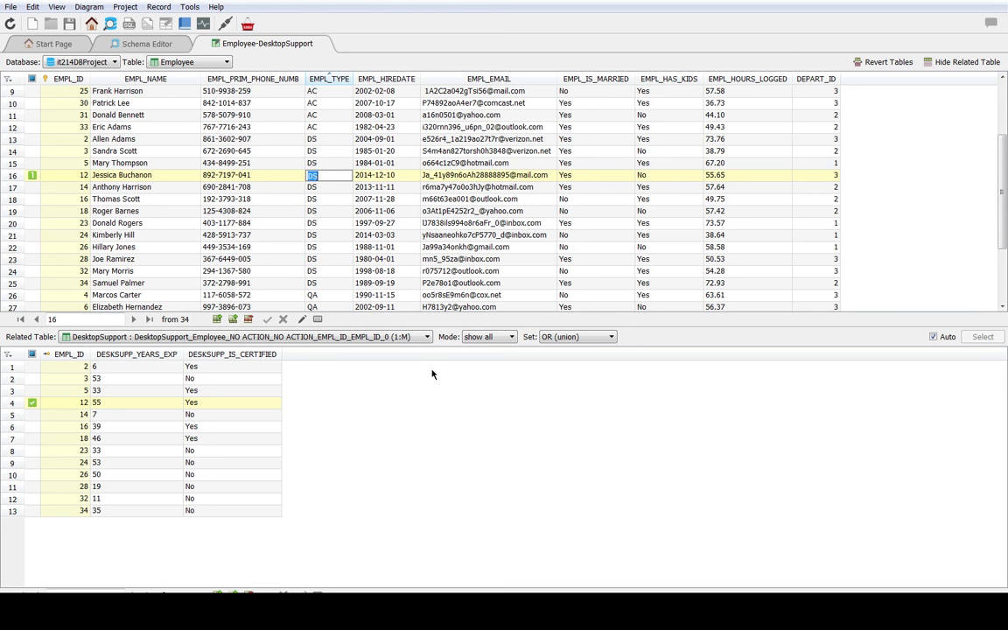
pyautogui.click(116, 339)
pyautogui.click(116, 341)
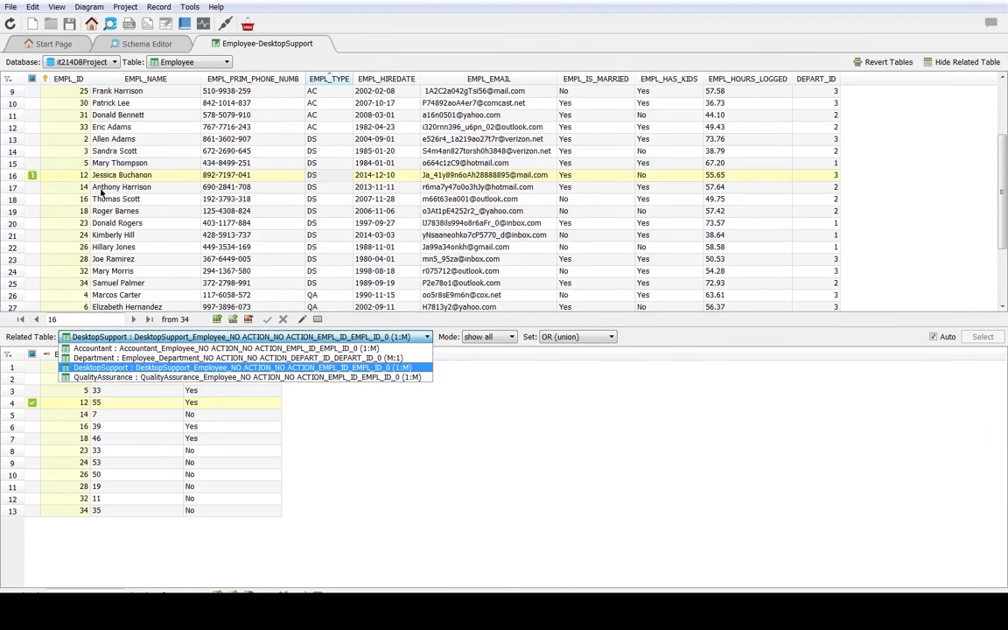
pyautogui.click(175, 62)
pyautogui.click(225, 51)
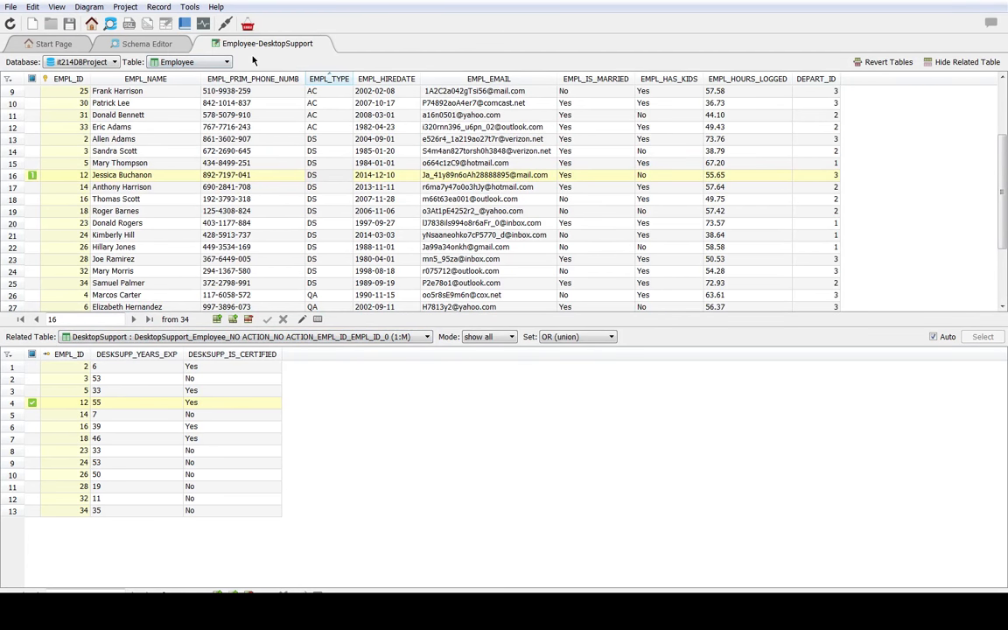
pyautogui.click(151, 44)
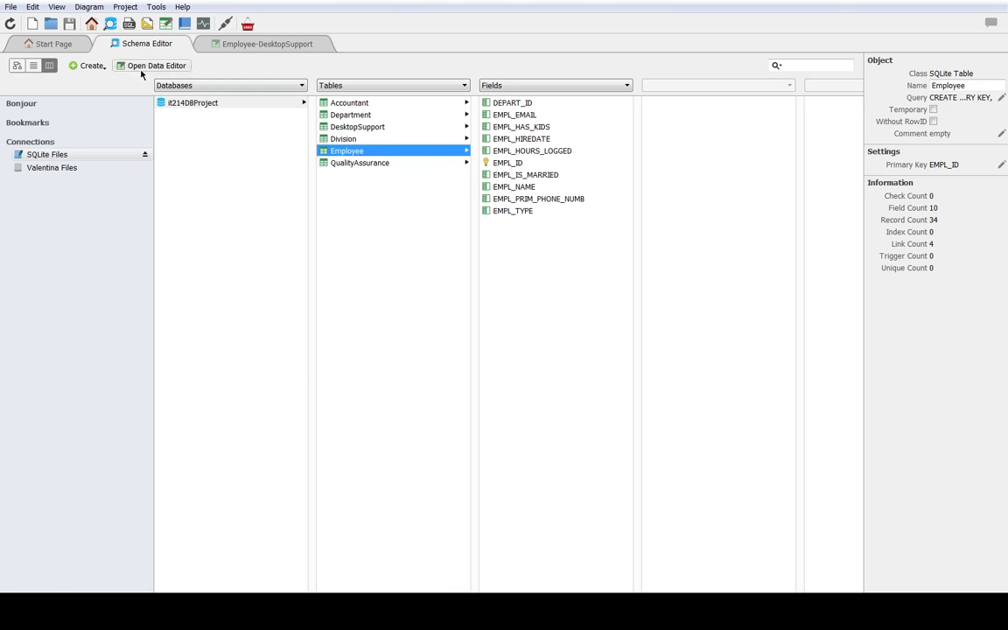
pyautogui.click(83, 66)
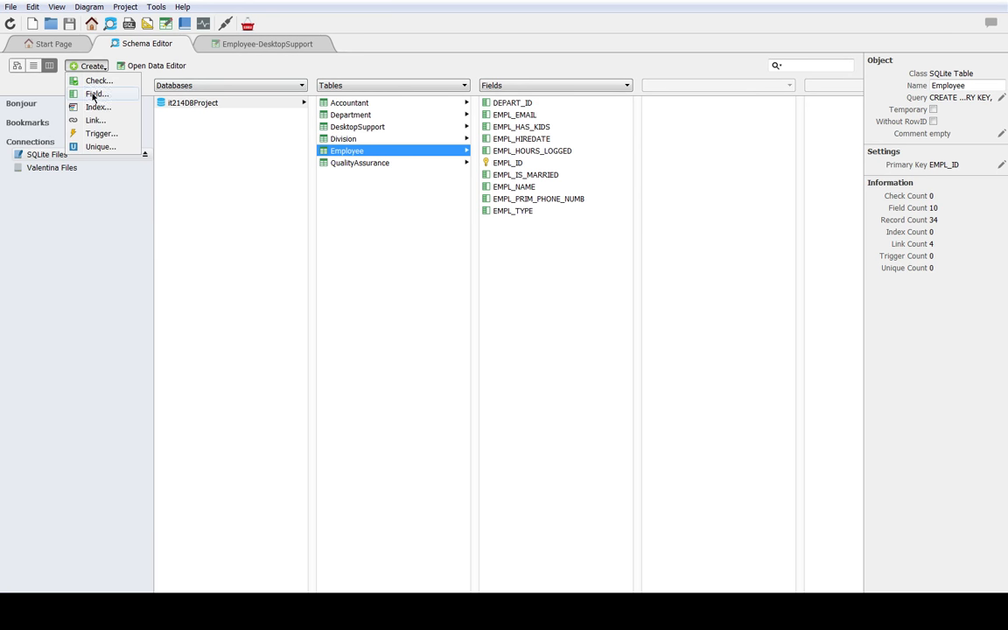
pyautogui.click(429, 271)
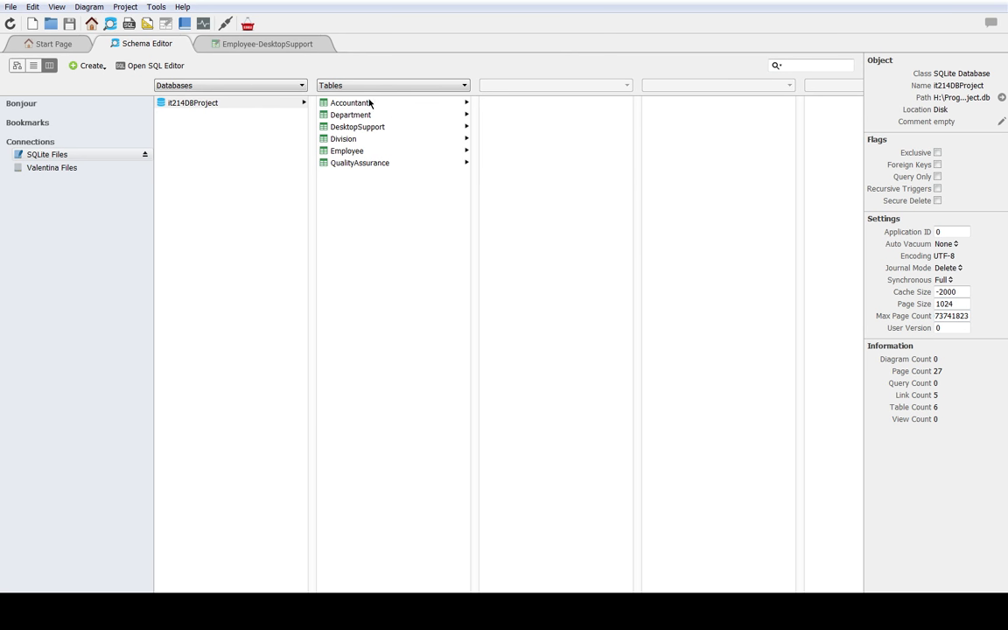
pyautogui.click(266, 45)
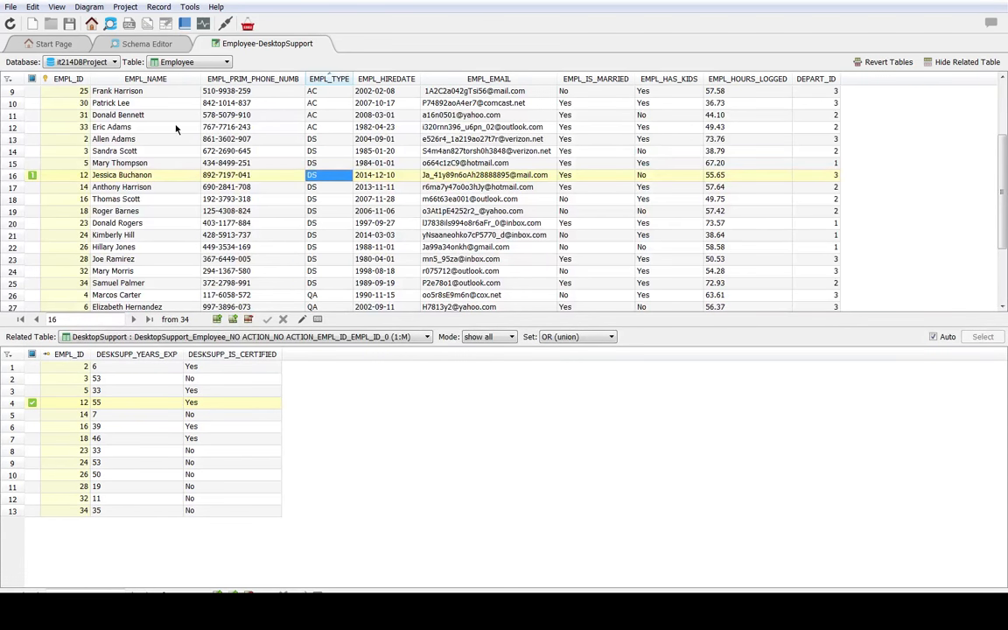
# Step: Generate a SELECT statement for the Employee table with the fields DEPART_ID, EMPL_HIREDATE, EMPL_ID, EMPL_NAME and EMPL_TYPE
pyautogui.click(126, 45)
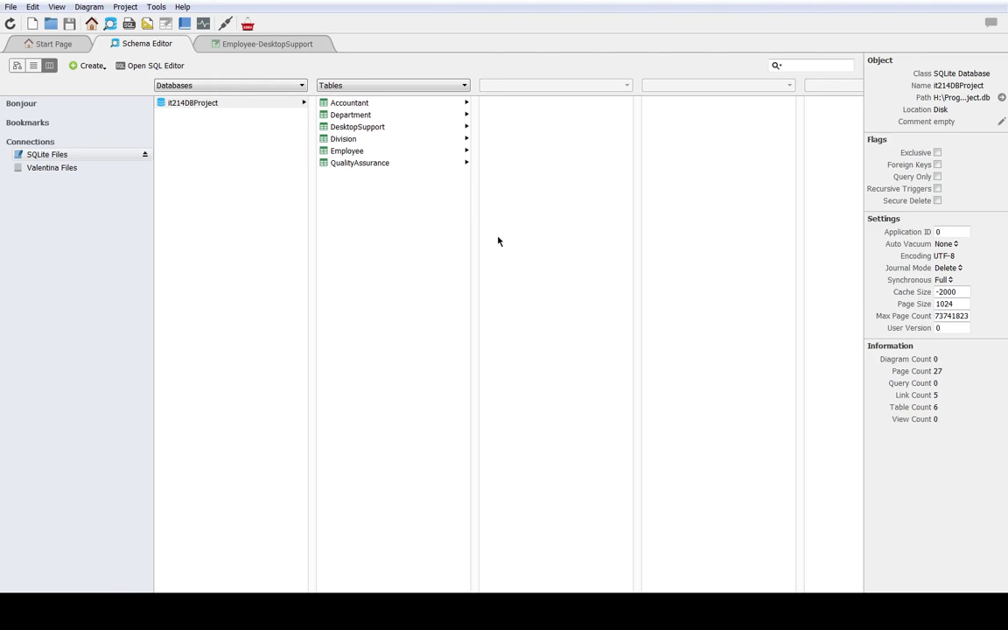
pyautogui.click(331, 150)
pyautogui.rightClick(343, 152)
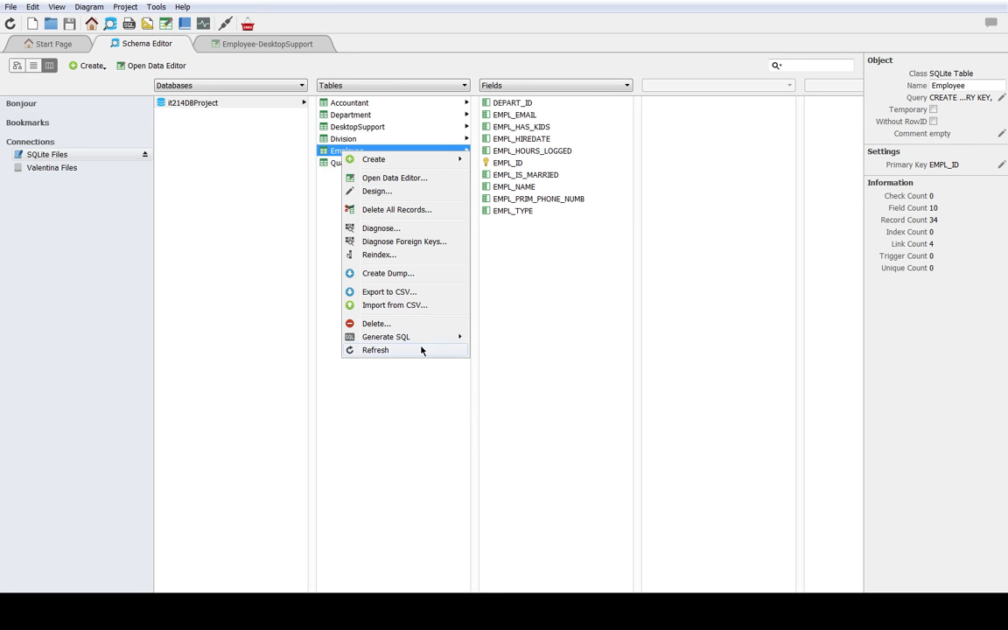
pyautogui.moveTo(426, 340)
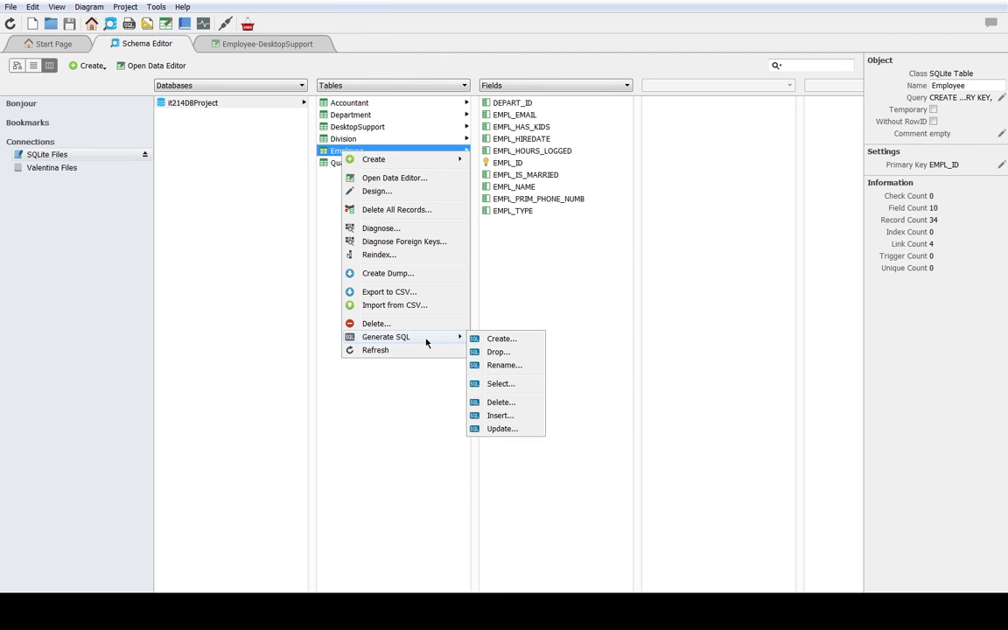
pyautogui.moveTo(435, 158)
pyautogui.click(518, 385)
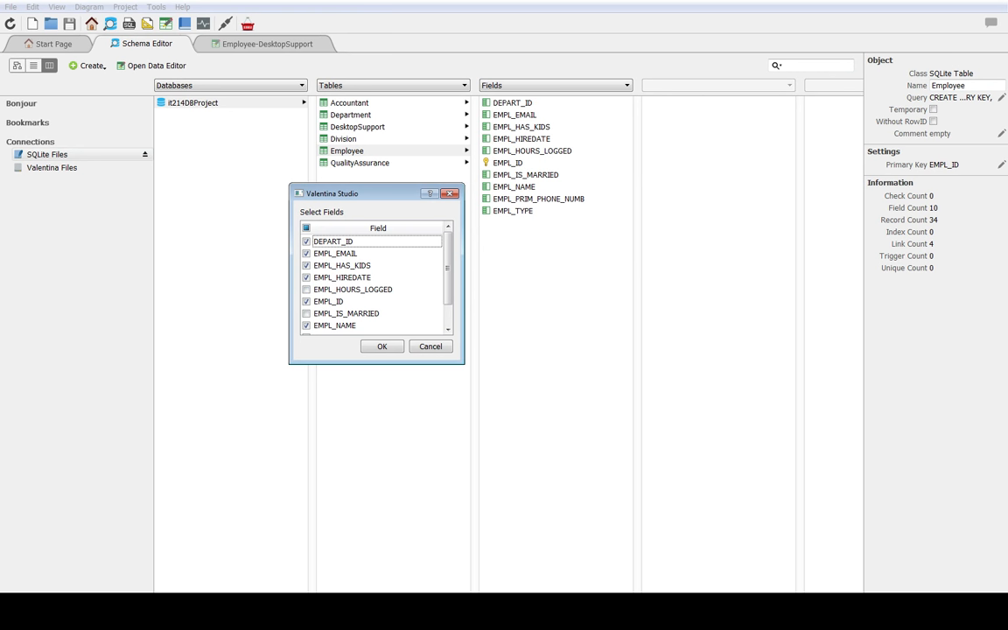
pyautogui.scroll(-1, 376, 280)
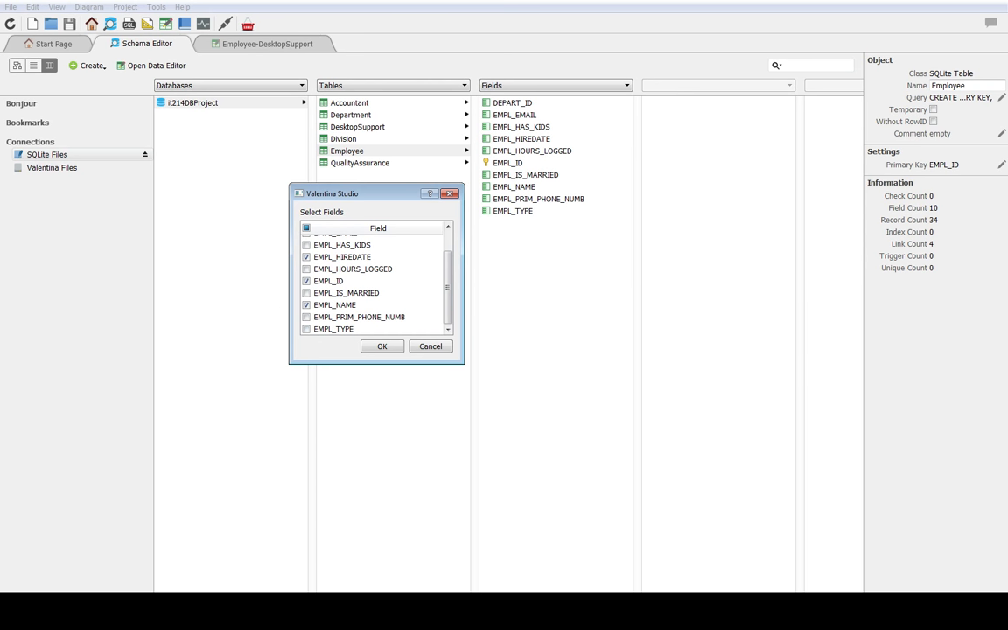
pyautogui.click(381, 344)
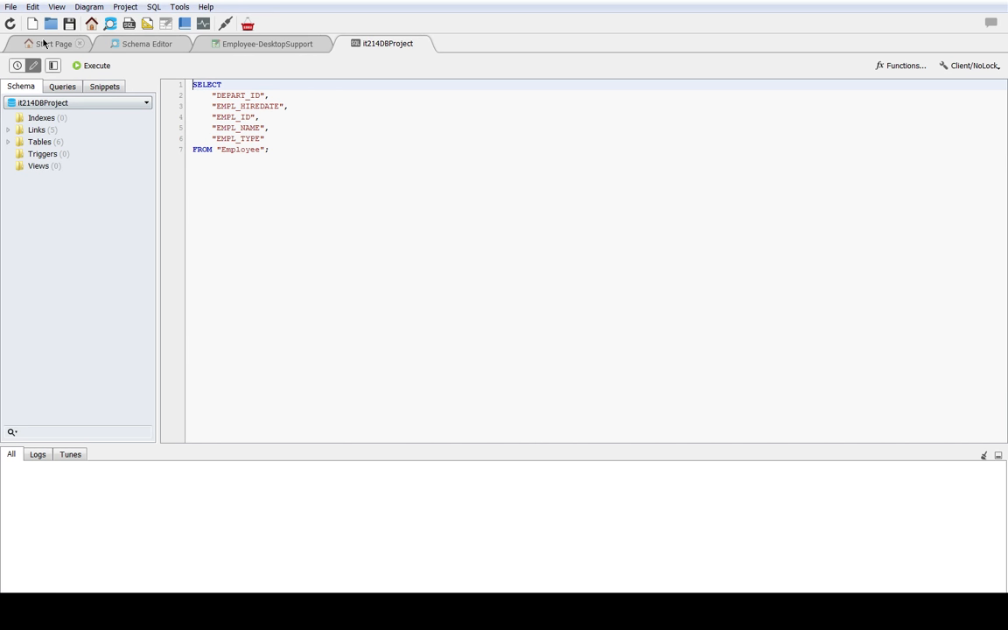
# Step: Close the Start Page, execute the generated Employee query and enlarge the results area
pyautogui.click(80, 44)
pyautogui.click(299, 40)
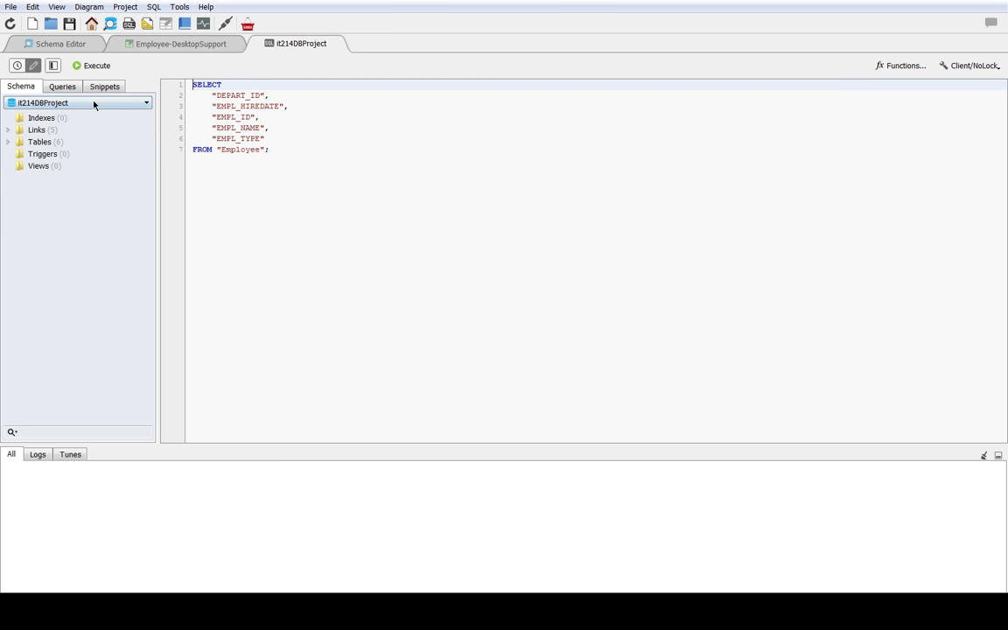
pyautogui.click(93, 66)
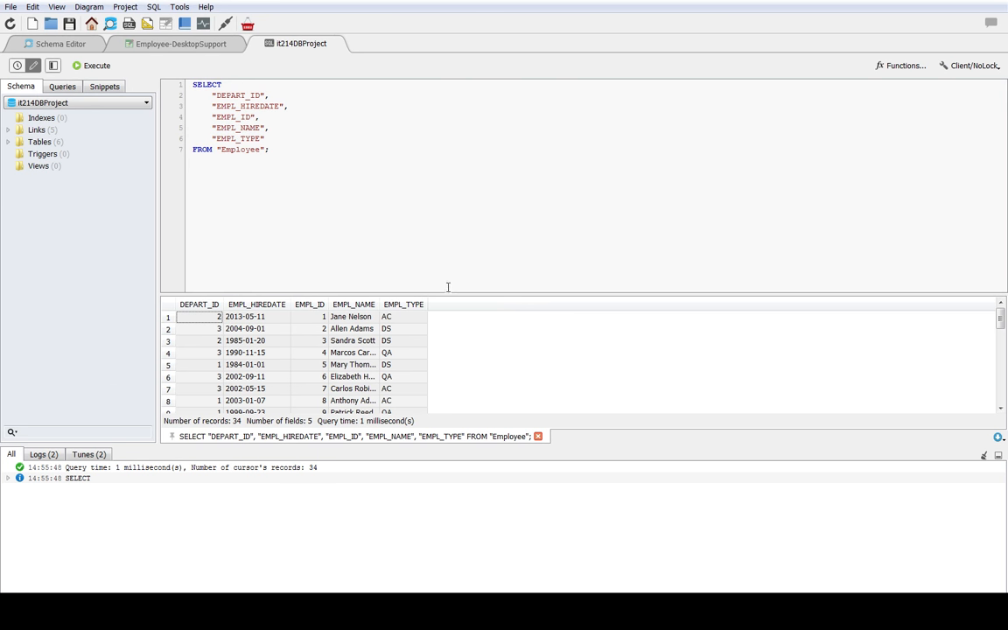
pyautogui.moveTo(453, 293); pyautogui.dragTo(452, 267)
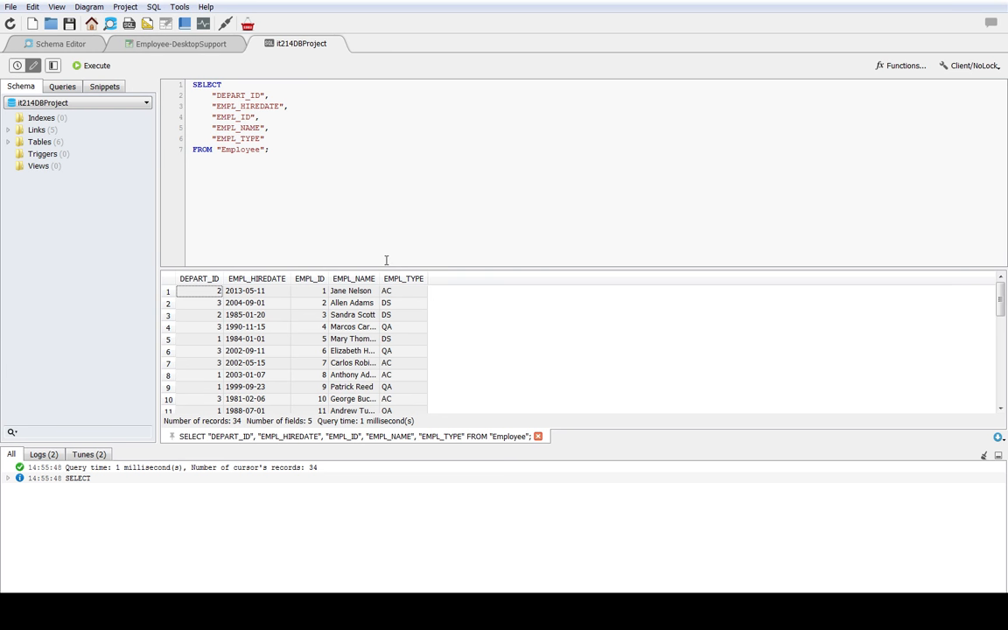
pyautogui.moveTo(385, 266); pyautogui.dragTo(385, 178)
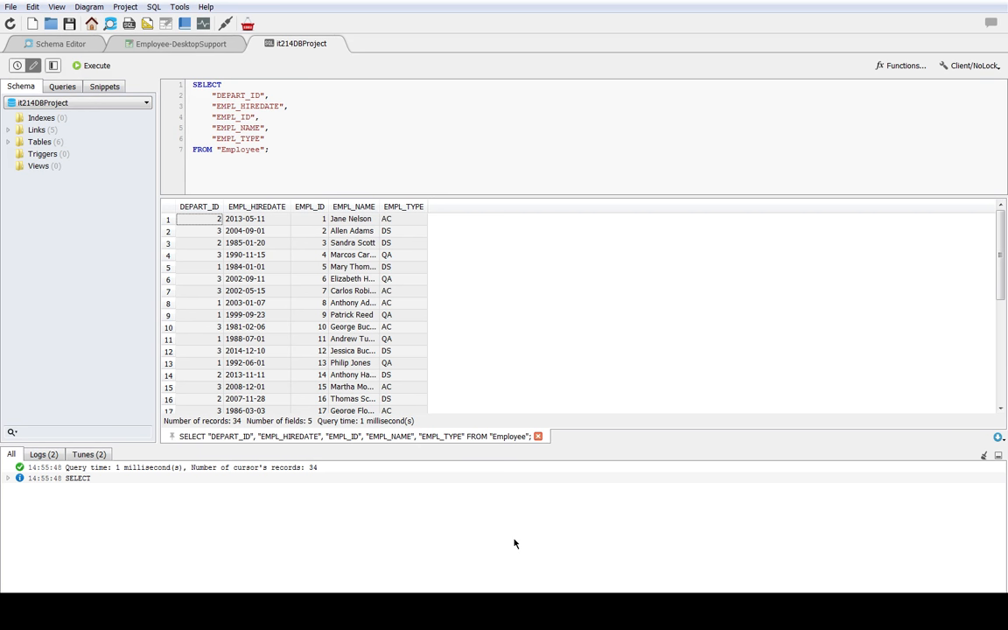
# Step: Examine the query results' DEPART_ID and EMPL_ID columns through all employee rows and glance back at the Employee-DesktopSupport data
pyautogui.click(211, 219)
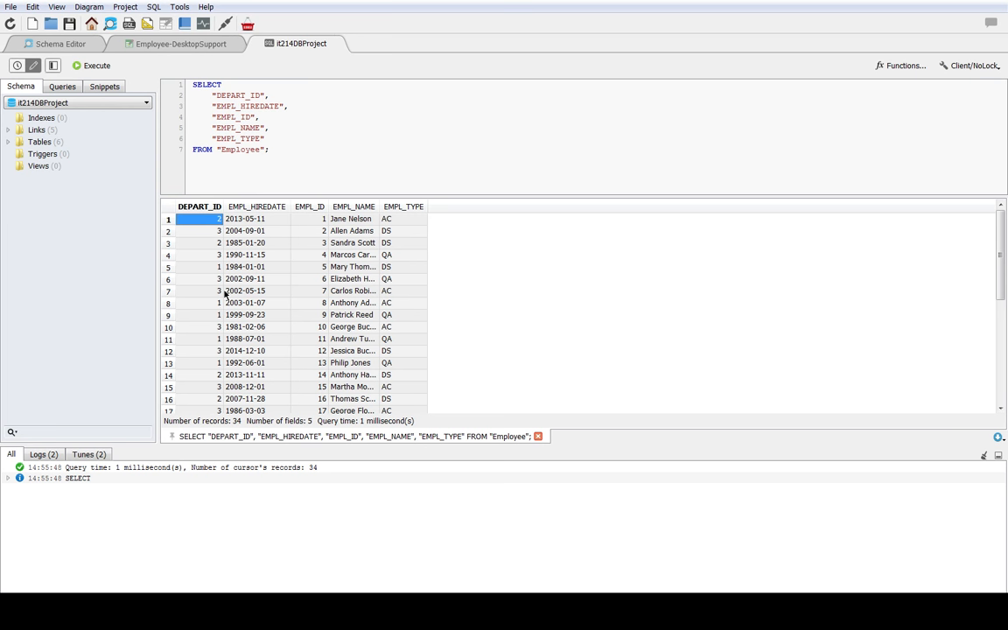
pyautogui.click(203, 355)
pyautogui.scroll(-6, 205, 385)
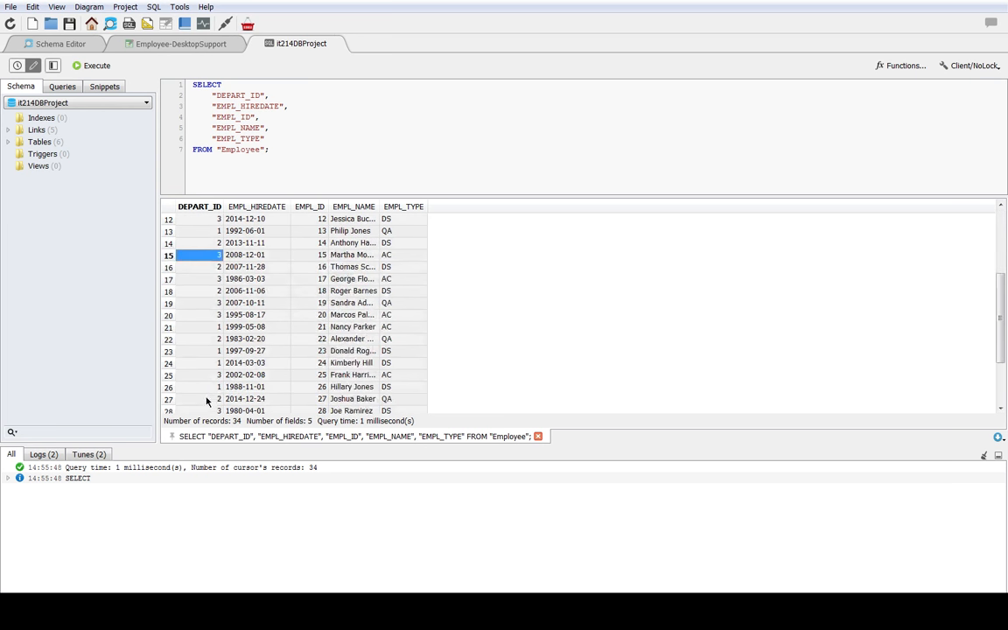
pyautogui.scroll(6, 179, 366)
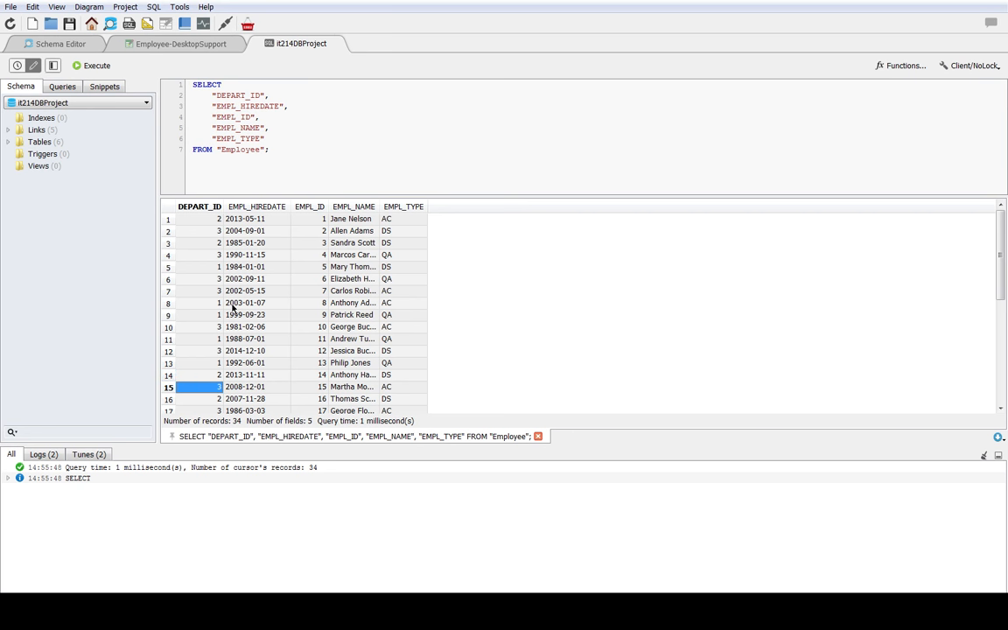
pyautogui.click(285, 219)
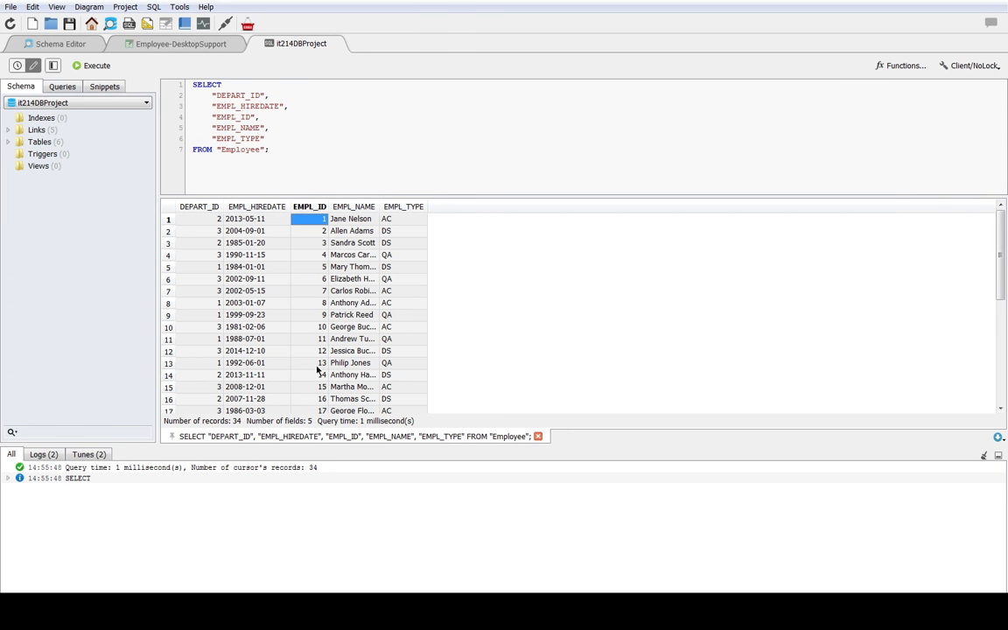
pyautogui.scroll(-6, 314, 367)
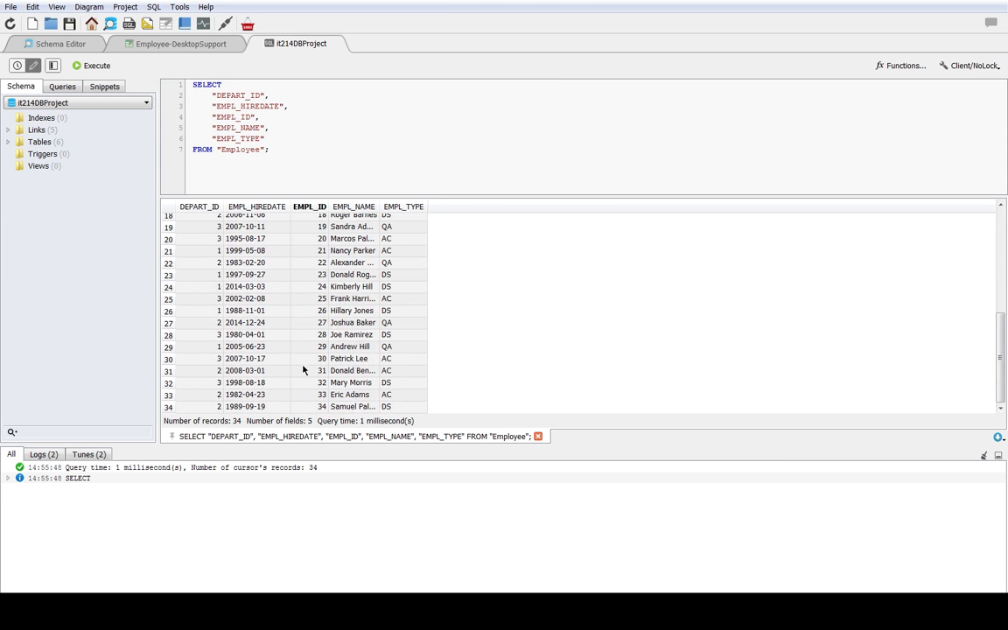
pyautogui.scroll(6, 298, 366)
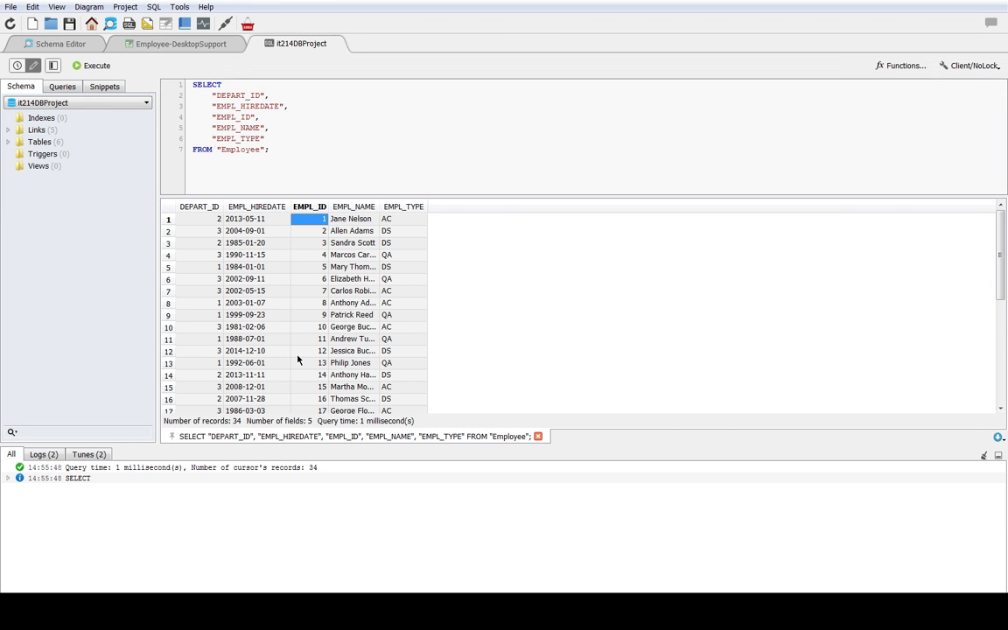
pyautogui.click(165, 46)
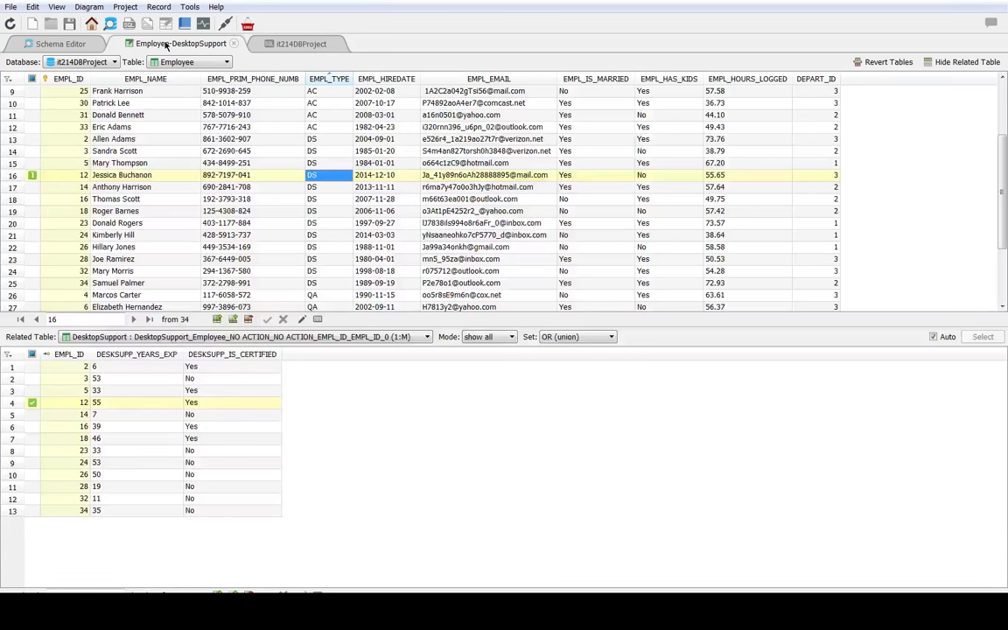
pyautogui.click(252, 44)
# Step: Start a new view in it214DBProject, review its triggers and SQL preview, and cancel without creating it
pyautogui.click(48, 166)
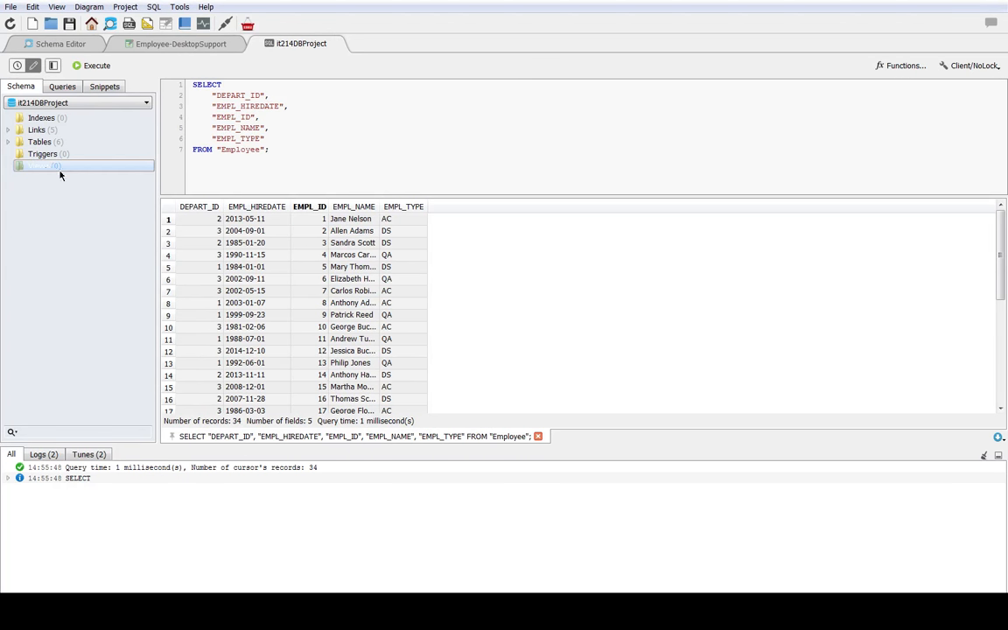
pyautogui.rightClick(62, 168)
pyautogui.click(90, 172)
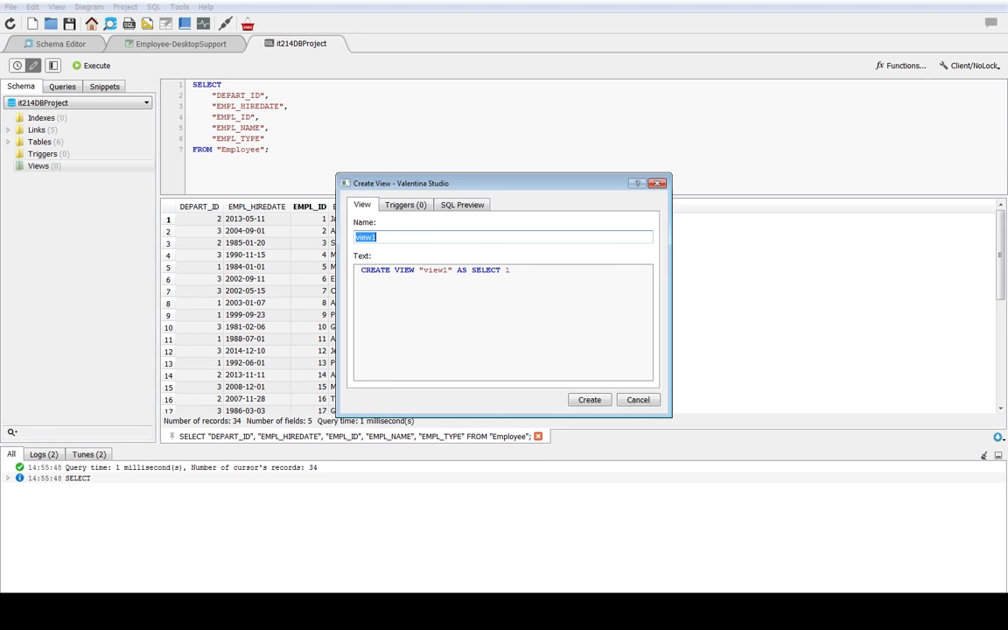
pyautogui.click(406, 205)
pyautogui.click(462, 205)
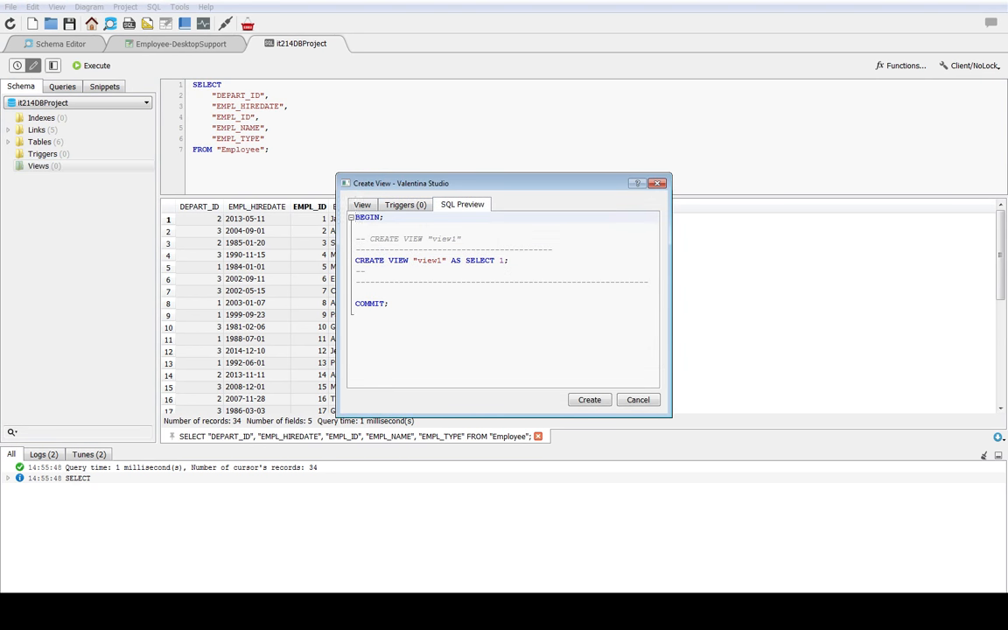
pyautogui.click(362, 205)
pyautogui.click(638, 400)
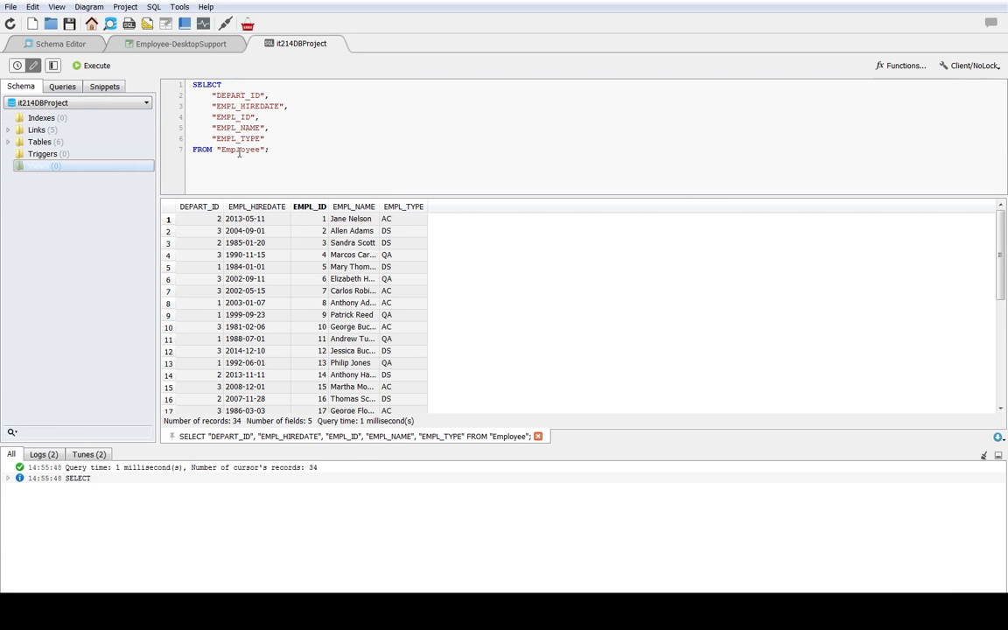
# Step: Close the it214DBProject query and the Employee-DesktopSupport data editor, leaving only the schema editor open
pyautogui.click(186, 44)
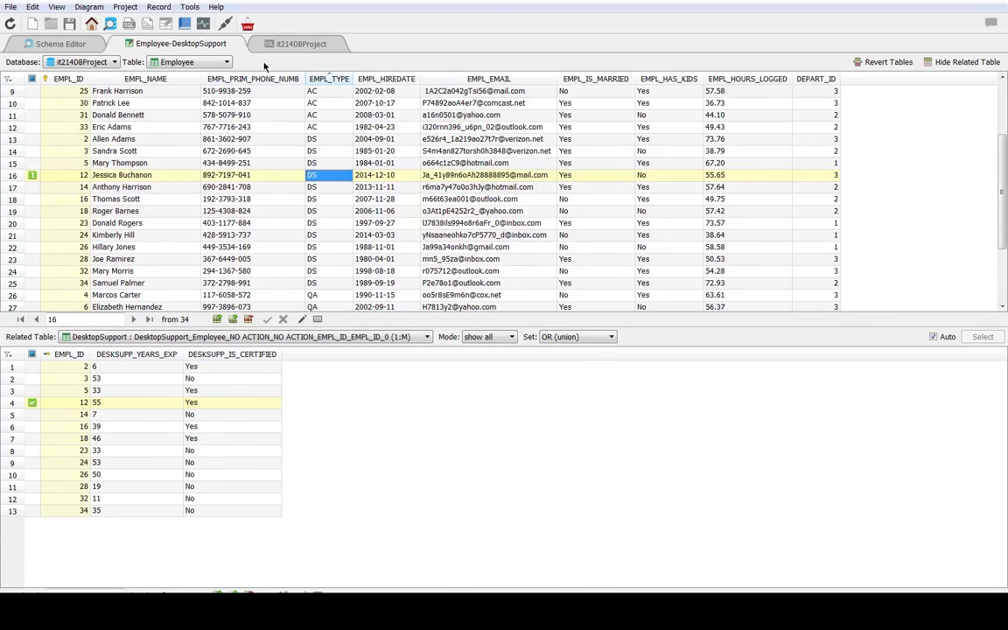
pyautogui.click(286, 43)
pyautogui.click(333, 44)
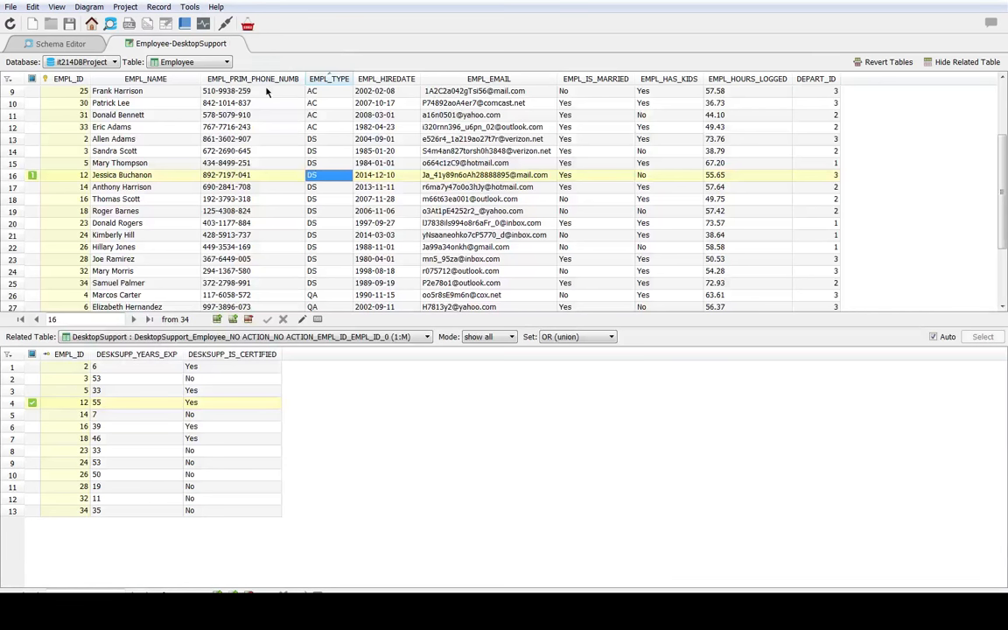
pyautogui.click(233, 43)
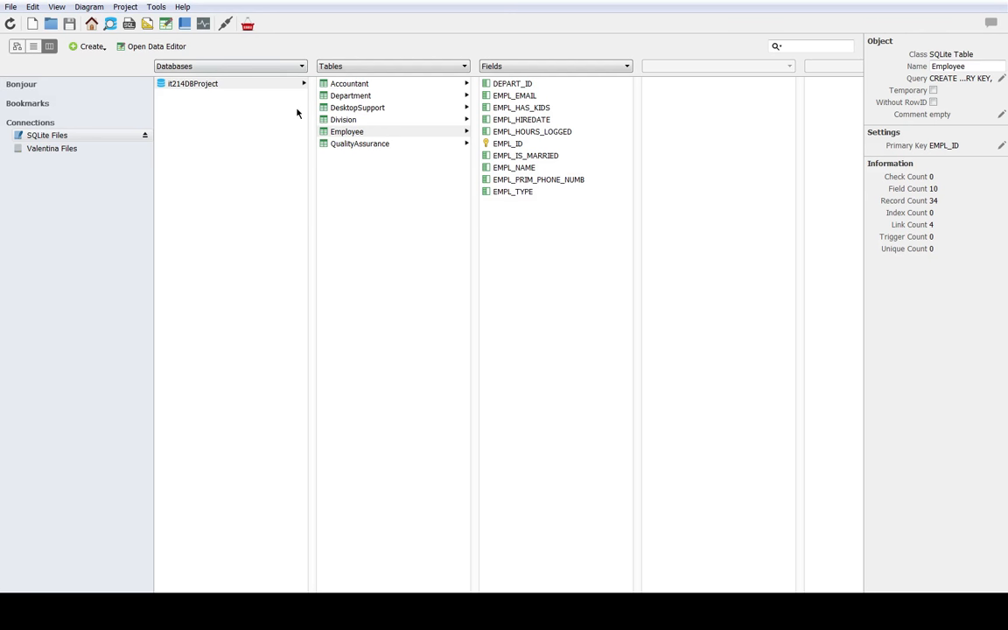
# Step: Open the Employee table's design and examine its fields, constraints and the EMPL_ID field's type, settings and flags
pyautogui.click(351, 134)
pyautogui.rightClick(351, 134)
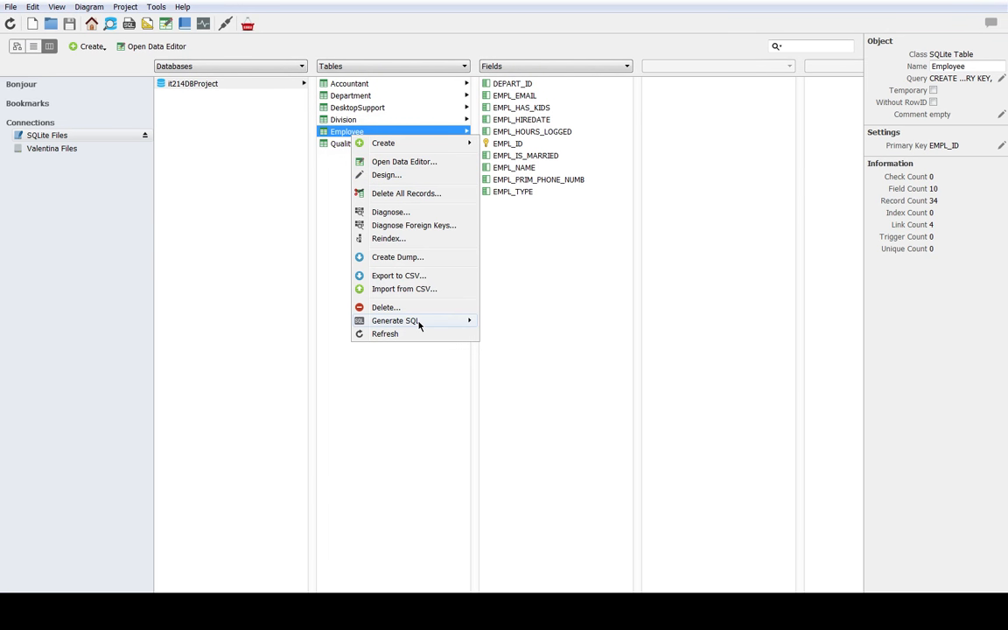
pyautogui.moveTo(419, 324)
pyautogui.click(432, 179)
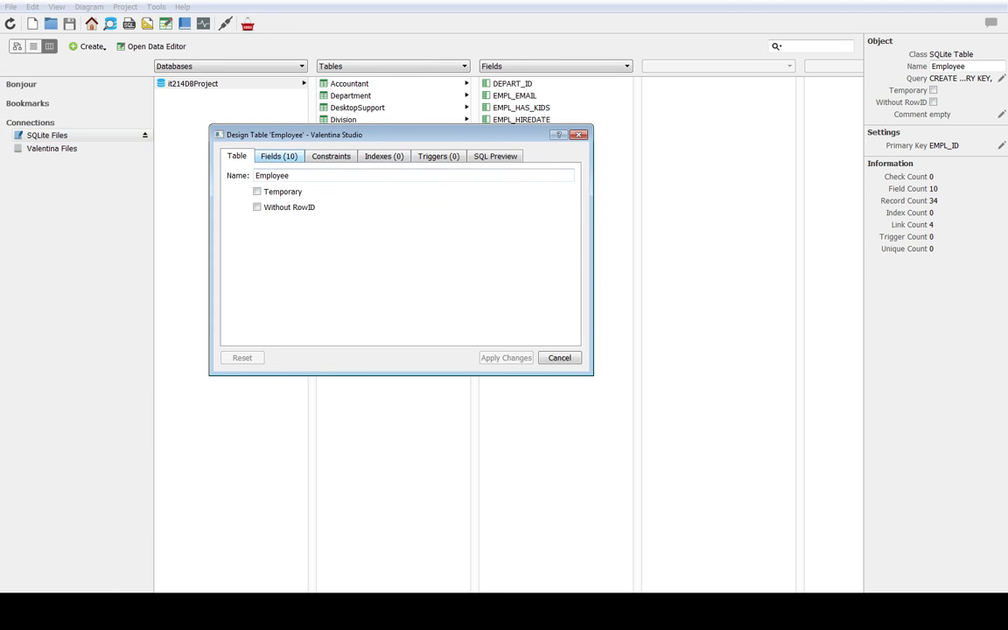
pyautogui.click(278, 156)
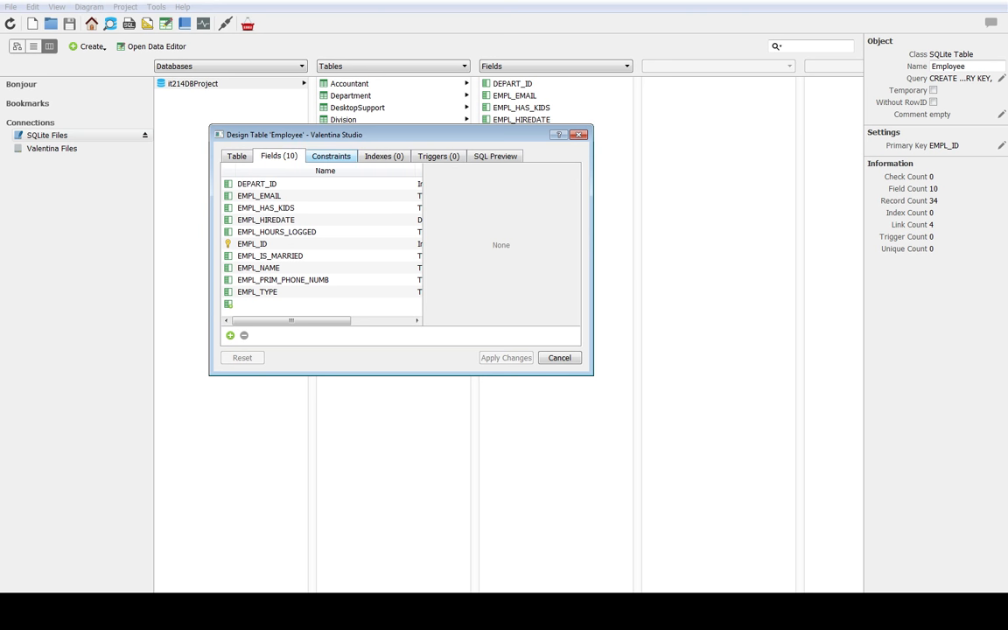
pyautogui.click(331, 156)
pyautogui.click(278, 156)
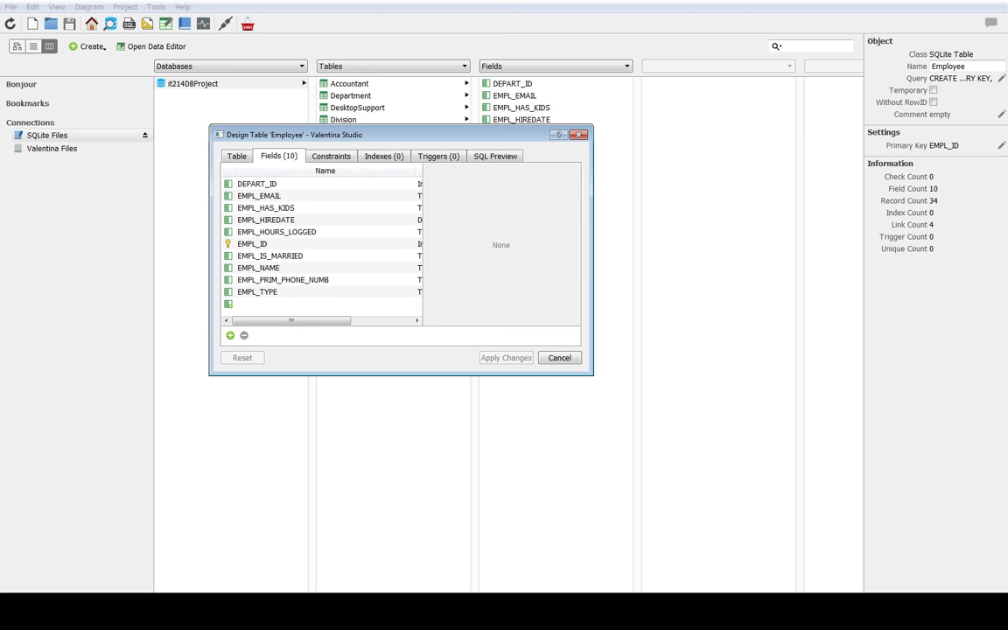
pyautogui.click(266, 244)
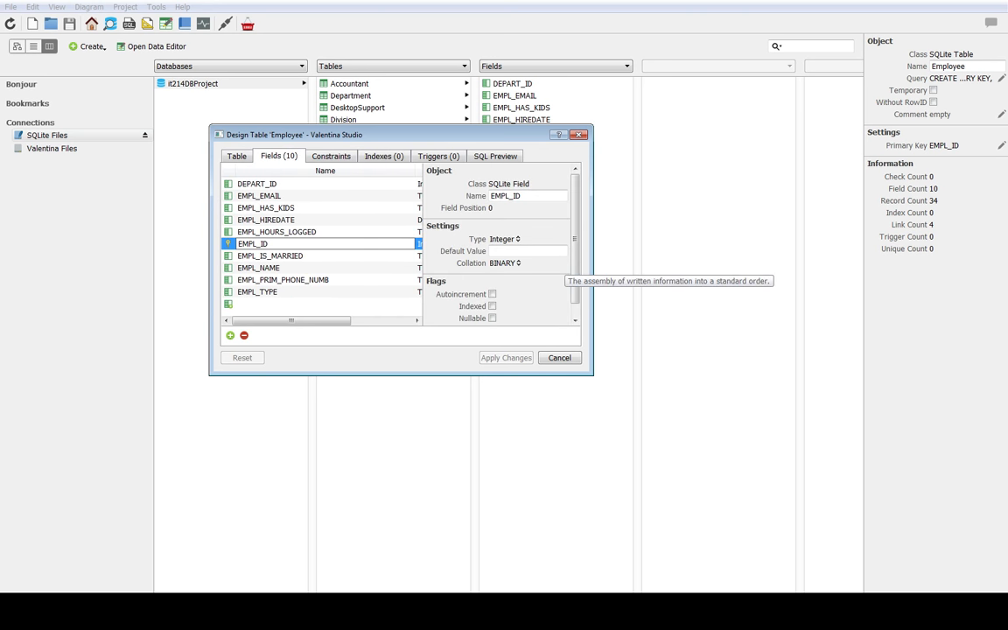
pyautogui.scroll(-1, 503, 245)
pyautogui.scroll(1, 504, 245)
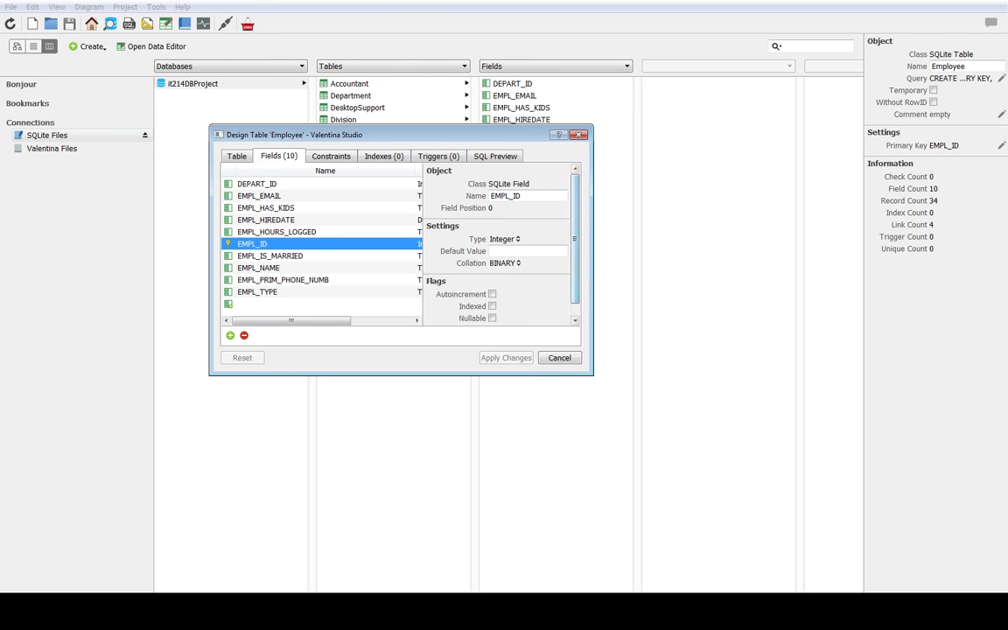
# Step: Review the Employee table's constraints, indexes and SQL preview, and close its design without applying changes
pyautogui.click(331, 156)
pyautogui.click(383, 155)
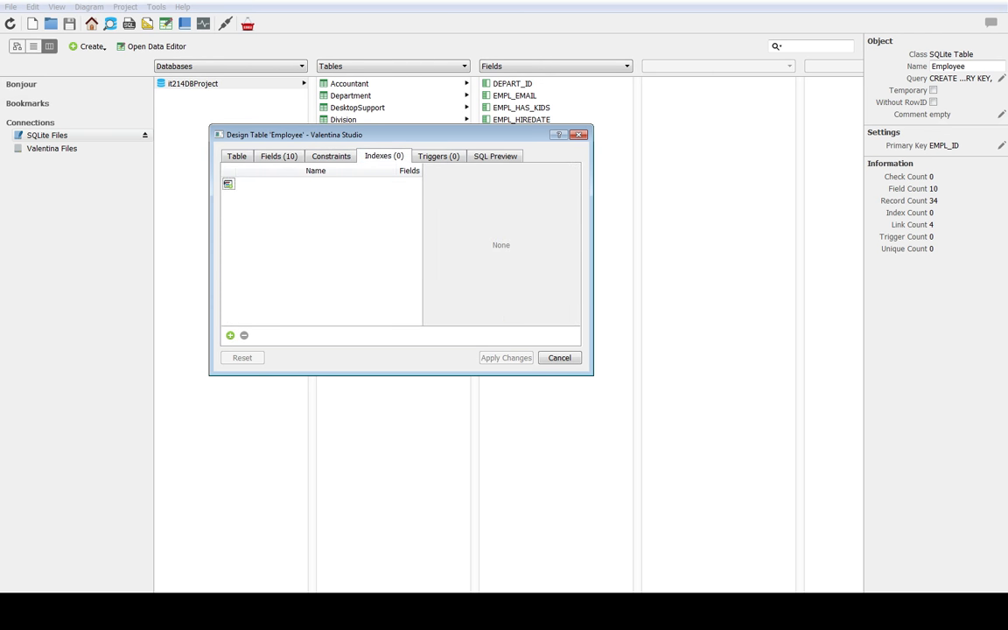
pyautogui.click(496, 156)
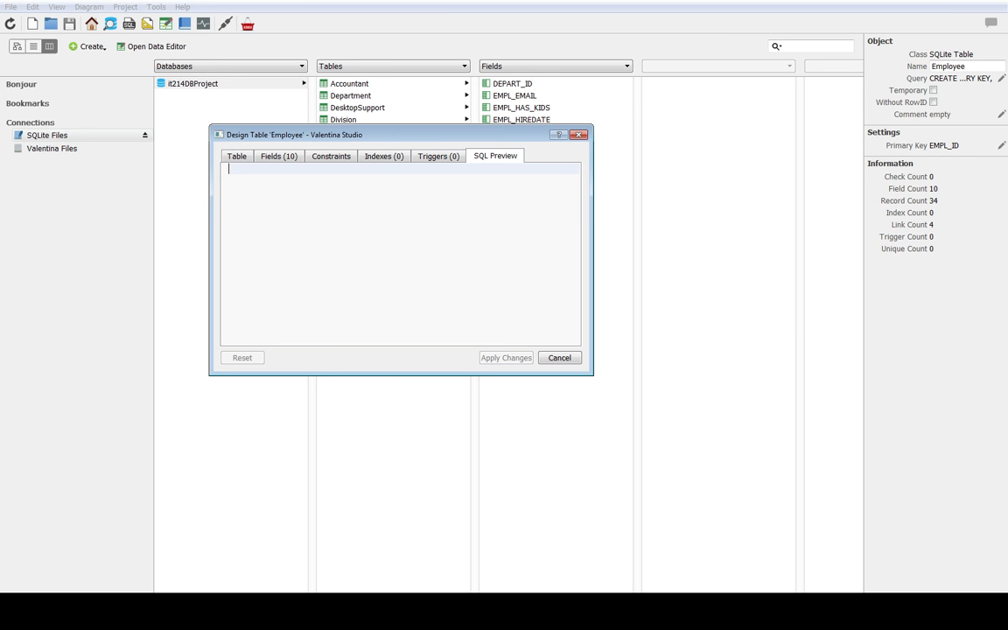
pyautogui.click(559, 358)
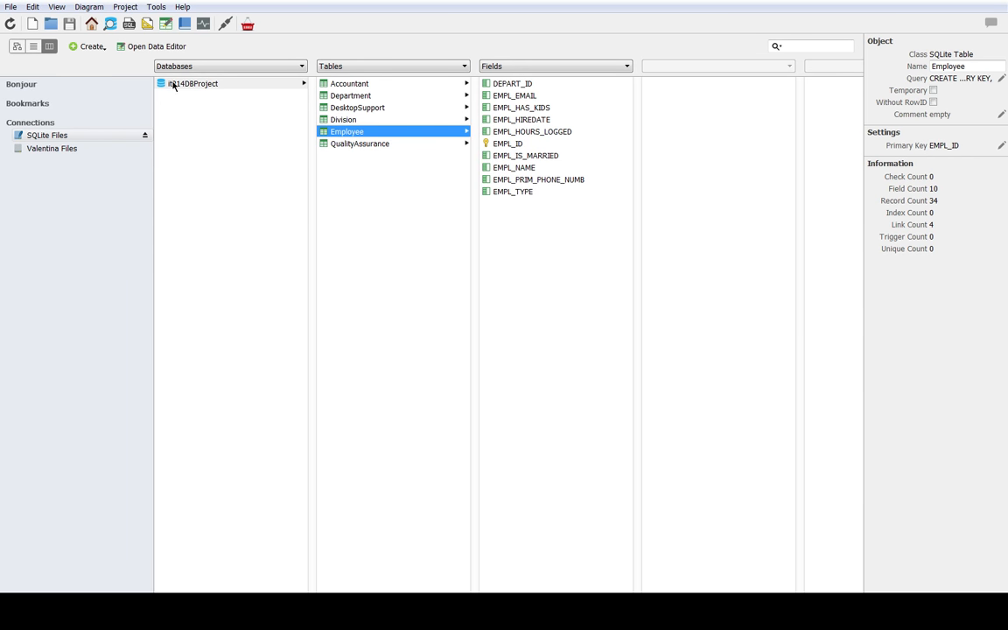
pyautogui.click(99, 47)
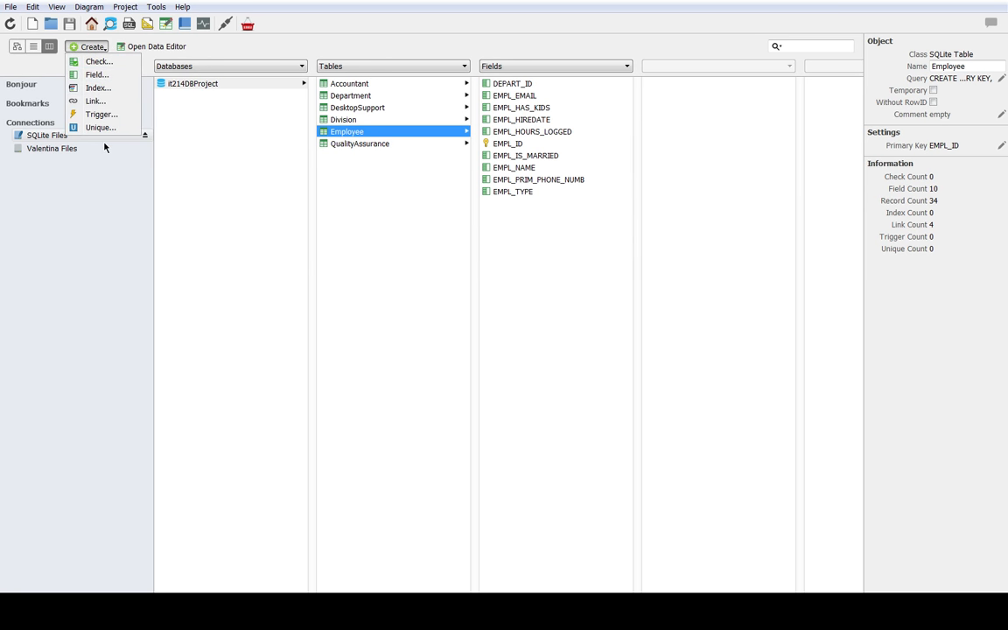
pyautogui.click(369, 272)
pyautogui.rightClick(344, 136)
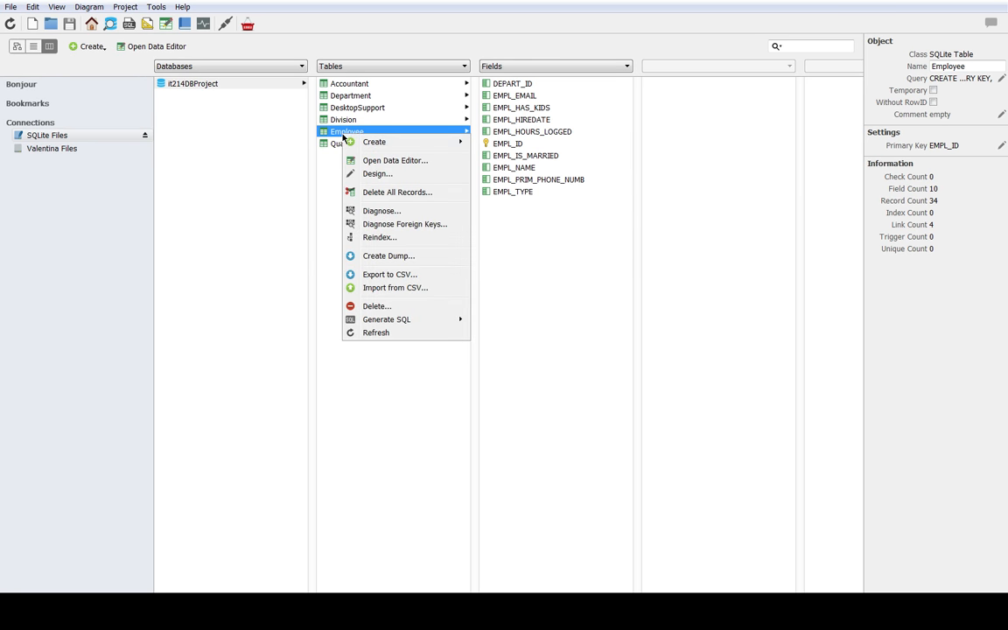
pyautogui.moveTo(421, 148)
pyautogui.click(268, 311)
# Step: Show the diagrams page
pyautogui.click(116, 9)
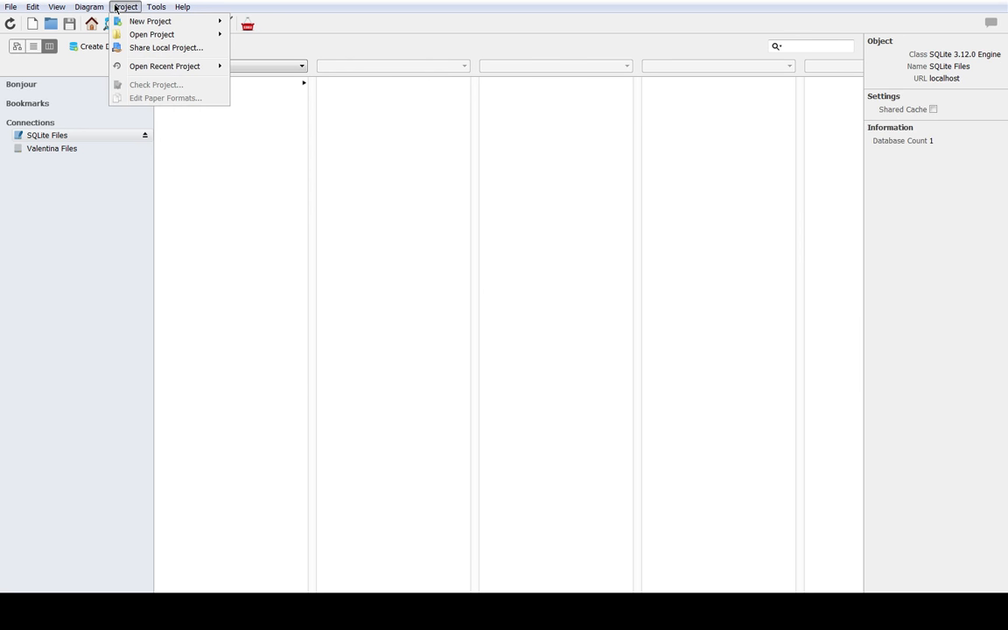
pyautogui.moveTo(100, 8)
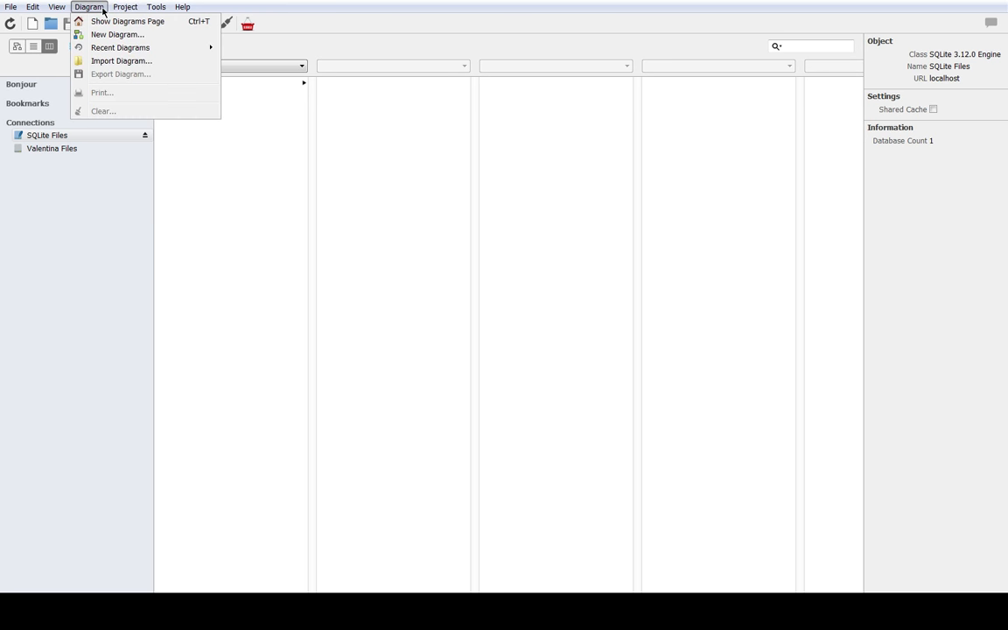
pyautogui.click(108, 23)
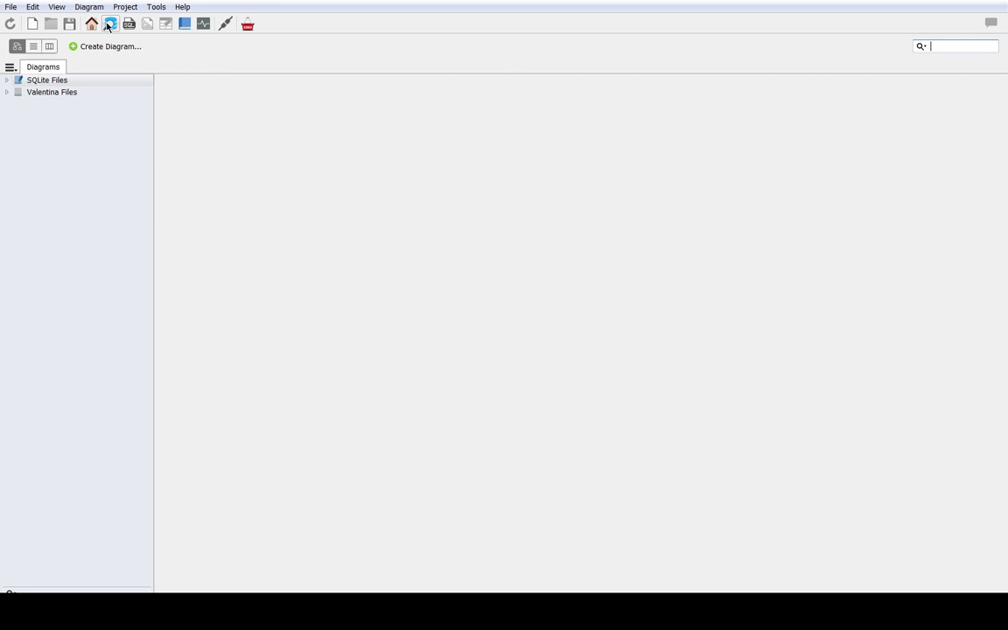
# Step: Create a diagram named testDiagram with the SQLite database it214DBProject as its parent
pyautogui.click(75, 49)
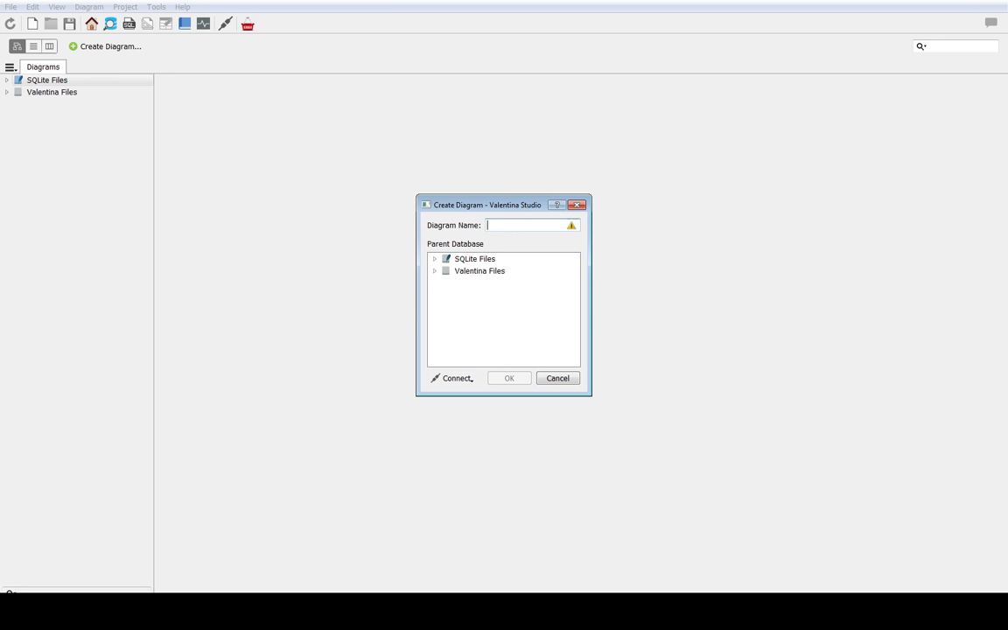
pyautogui.click(474, 259)
pyautogui.click(435, 259)
pyautogui.click(446, 271)
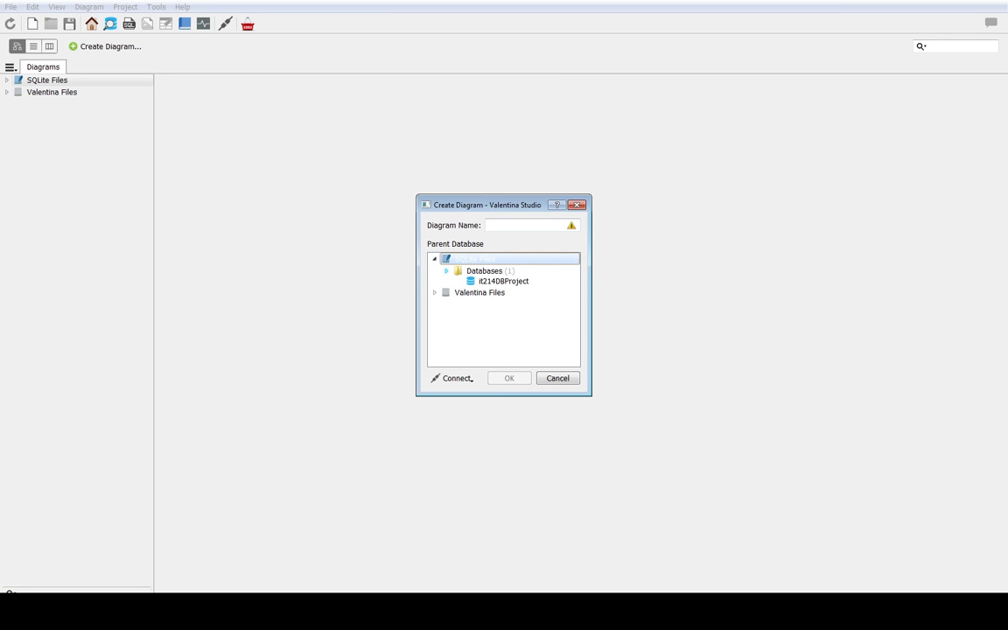
pyautogui.click(504, 283)
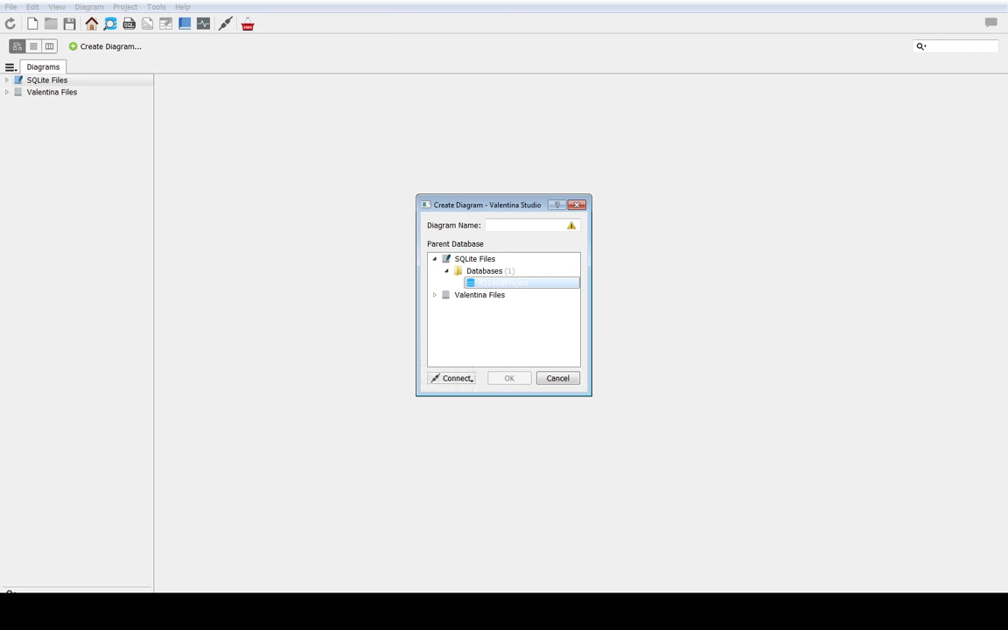
pyautogui.click(453, 378)
pyautogui.press('Escape')
pyautogui.click(524, 225)
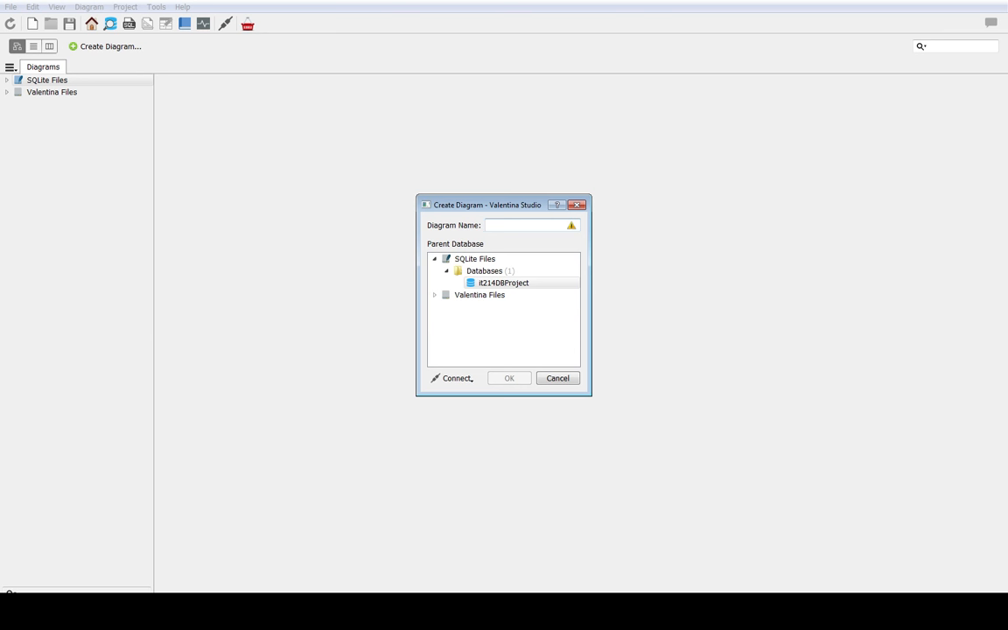
pyautogui.write('testDiagram')
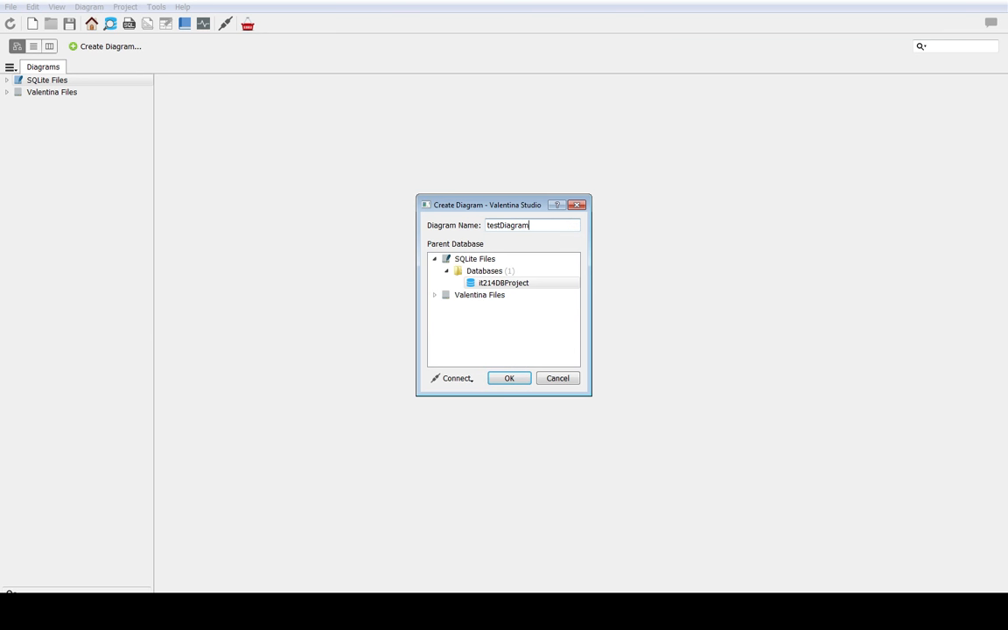
pyautogui.click(520, 383)
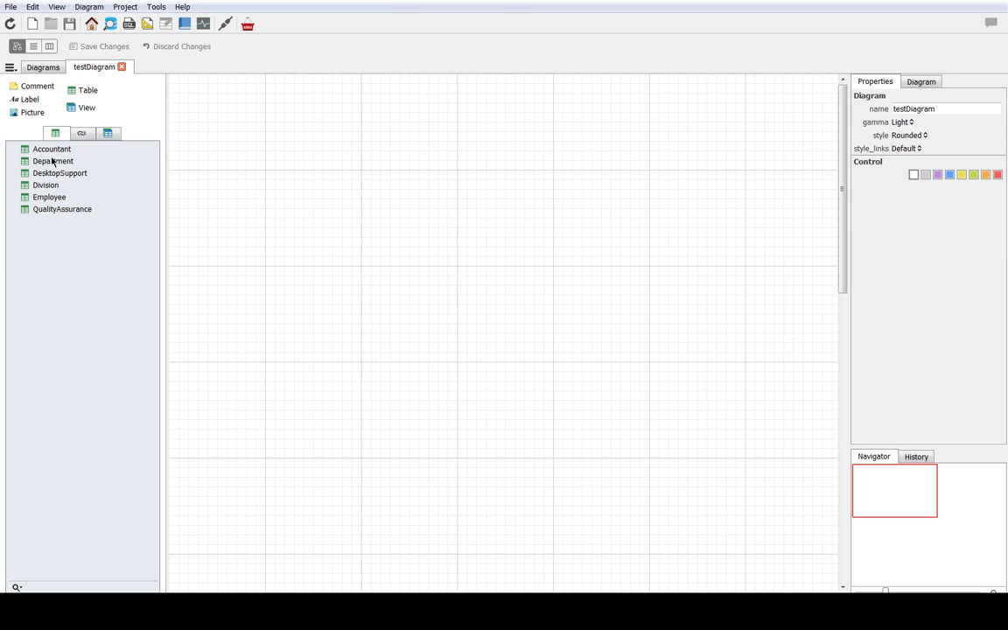
# Step: Add the Employee, Accountant and QualityAssurance tables to the diagram and examine the EMPL_ID link between Employee and Accountant
pyautogui.moveTo(44, 194); pyautogui.dragTo(398, 151)
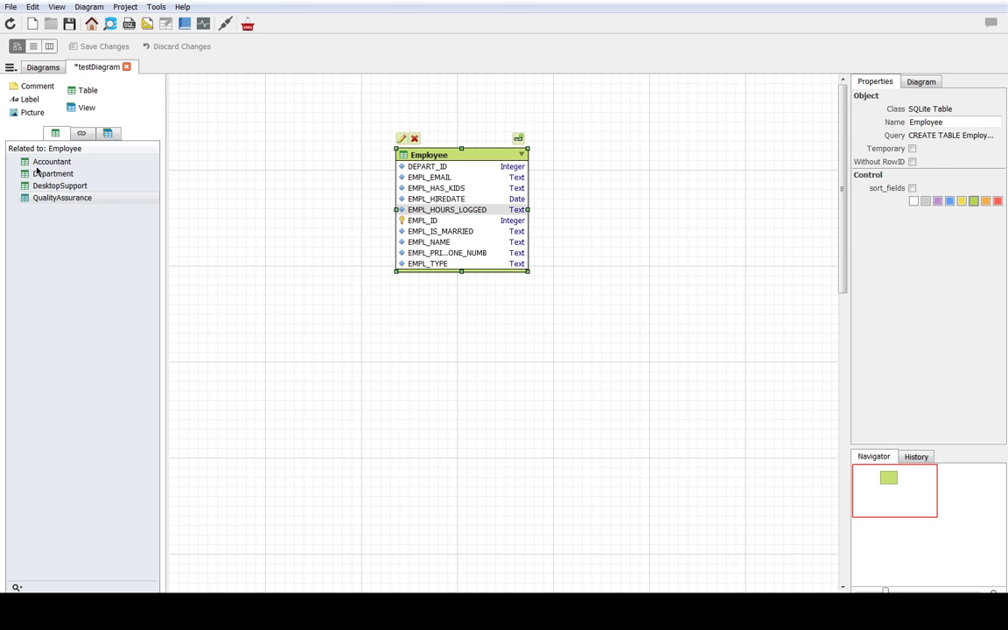
pyautogui.moveTo(39, 162); pyautogui.dragTo(264, 362)
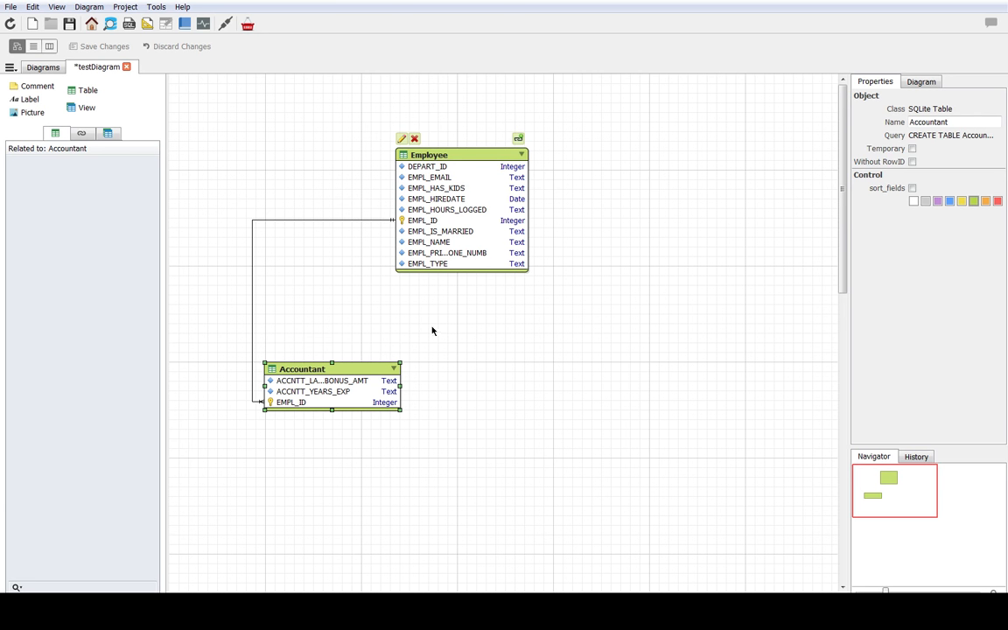
pyautogui.click(380, 220)
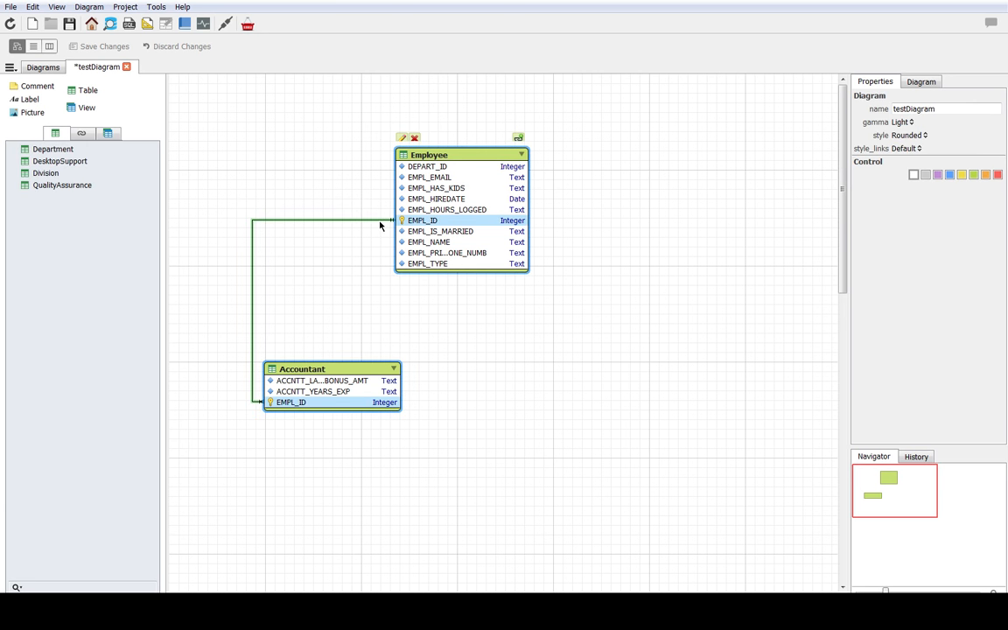
pyautogui.click(255, 426)
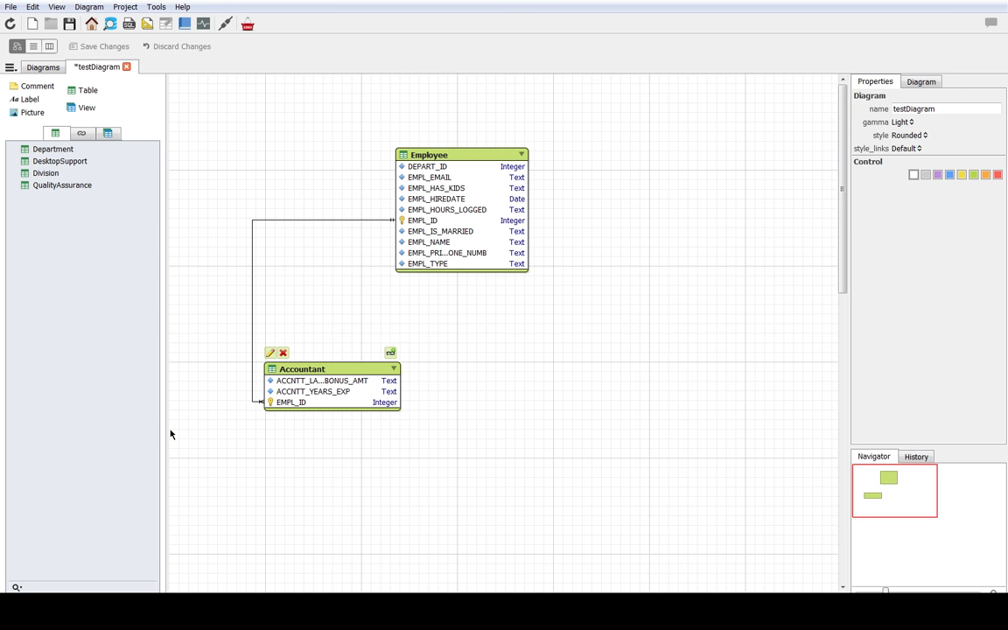
pyautogui.click(279, 404)
pyautogui.click(435, 163)
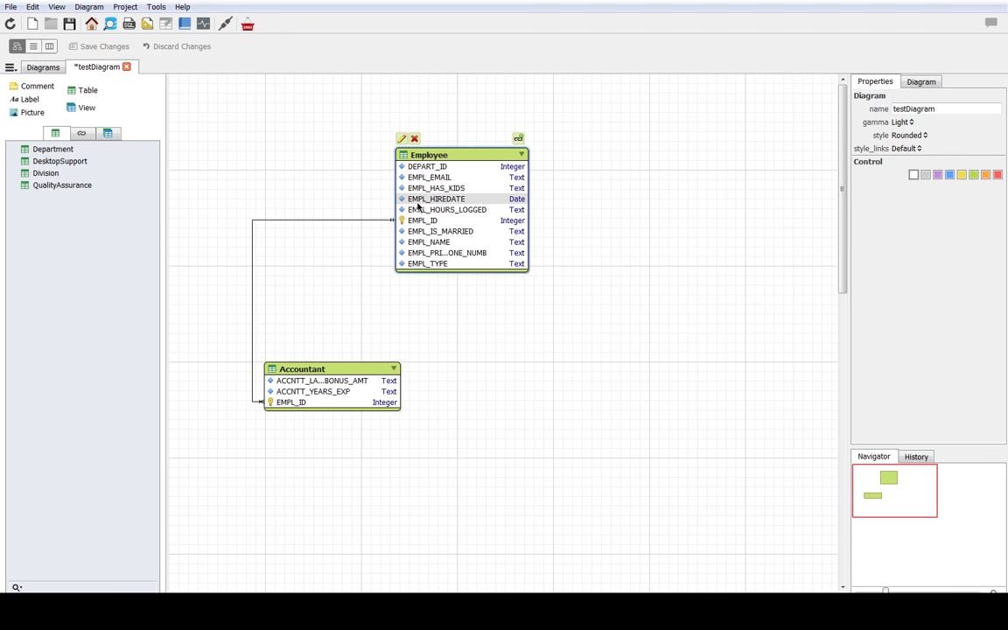
pyautogui.click(322, 370)
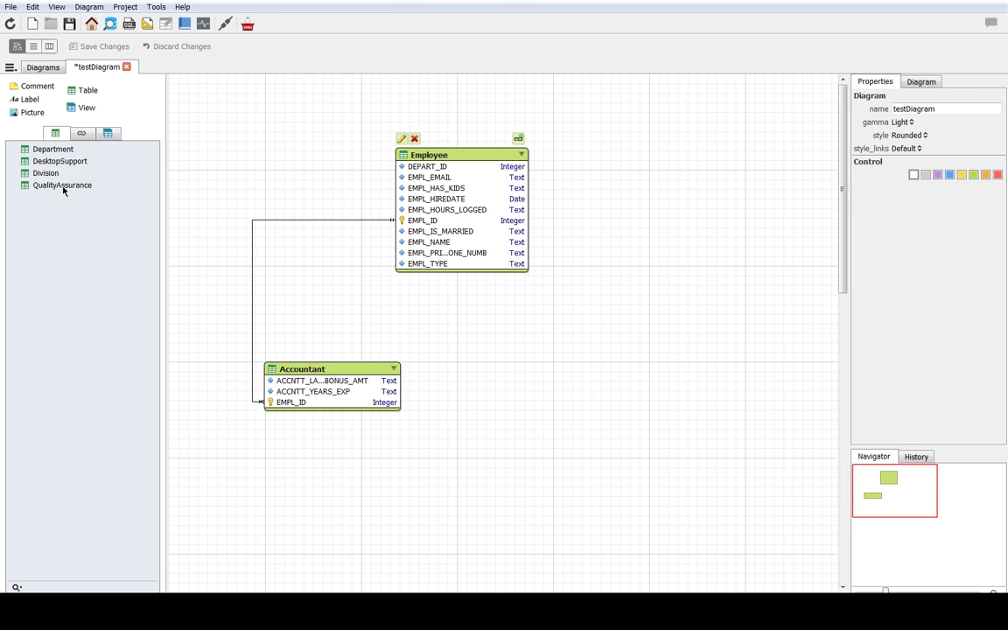
pyautogui.moveTo(63, 191); pyautogui.dragTo(581, 331)
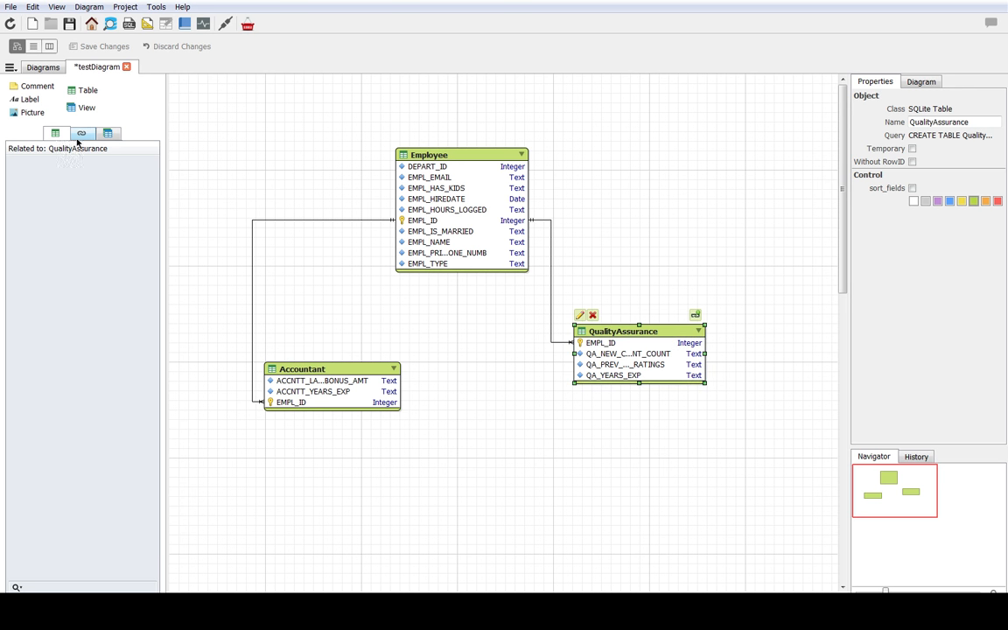
pyautogui.click(280, 296)
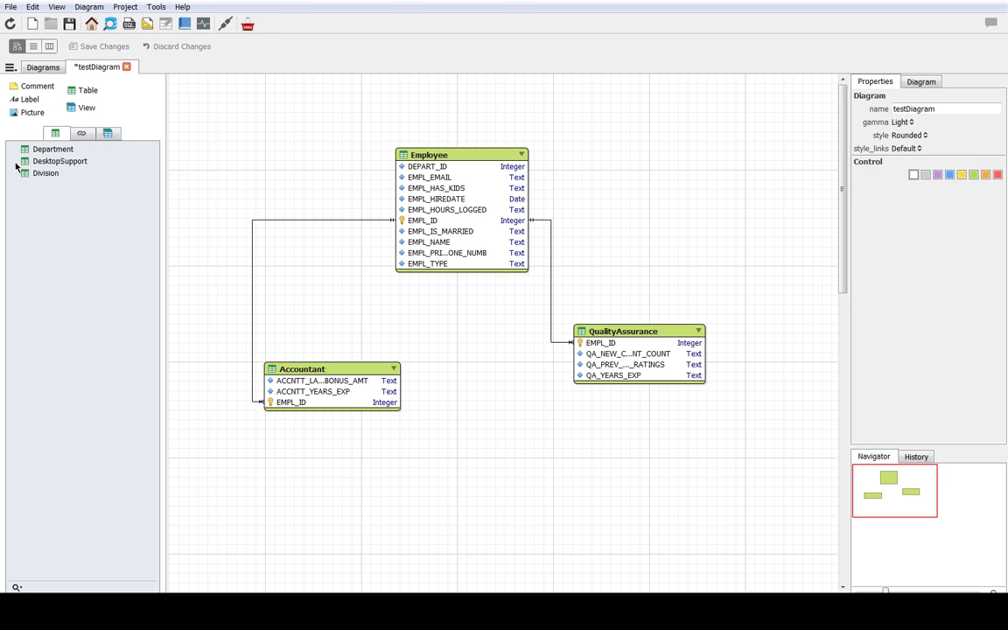
# Step: Add the Division table above and left of Employee, and the Department table above and right of it
pyautogui.moveTo(44, 174); pyautogui.dragTo(176, 96)
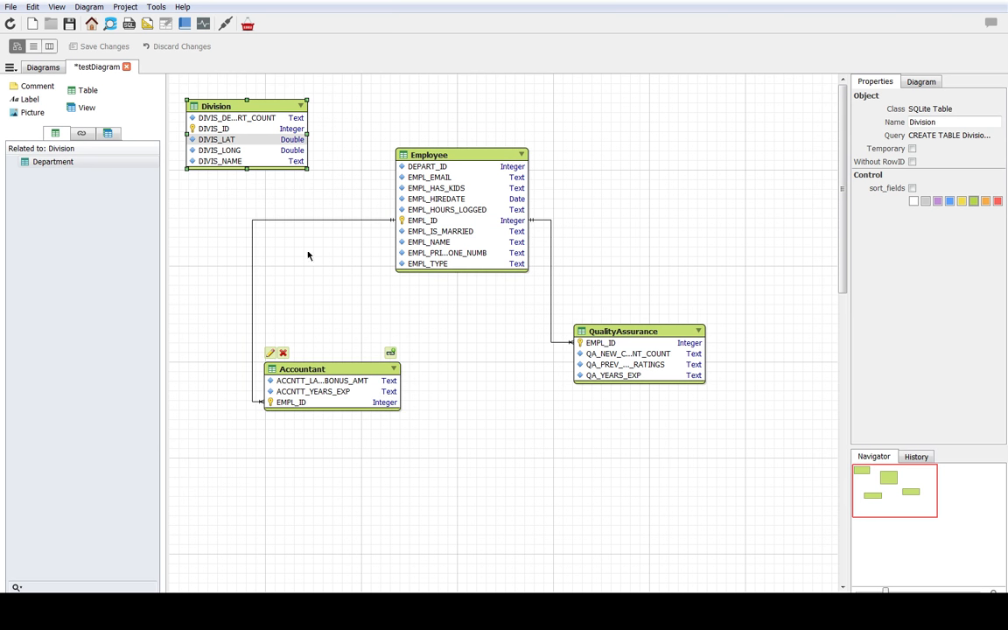
pyautogui.click(249, 259)
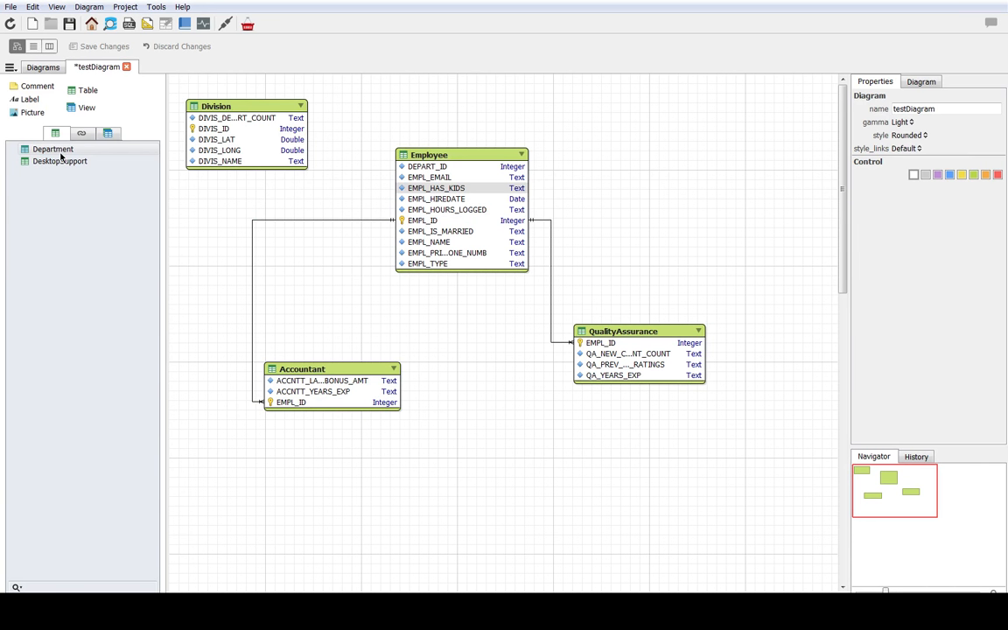
pyautogui.moveTo(58, 155); pyautogui.dragTo(604, 92)
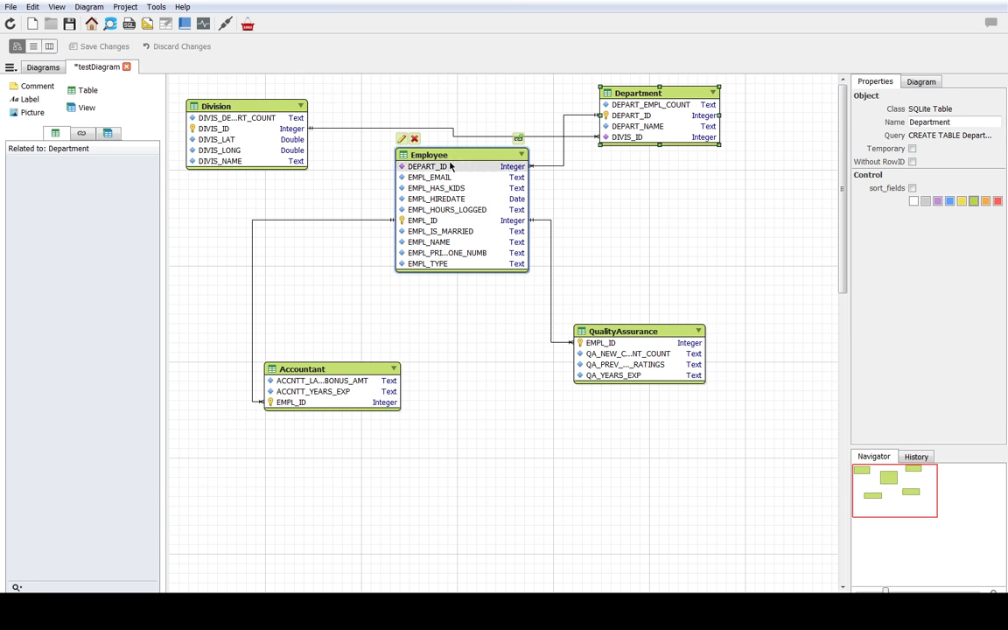
# Step: Shift the Employee table lower and delete the Accountant, QualityAssurance and Employee tables from the diagram
pyautogui.moveTo(477, 205); pyautogui.dragTo(468, 275)
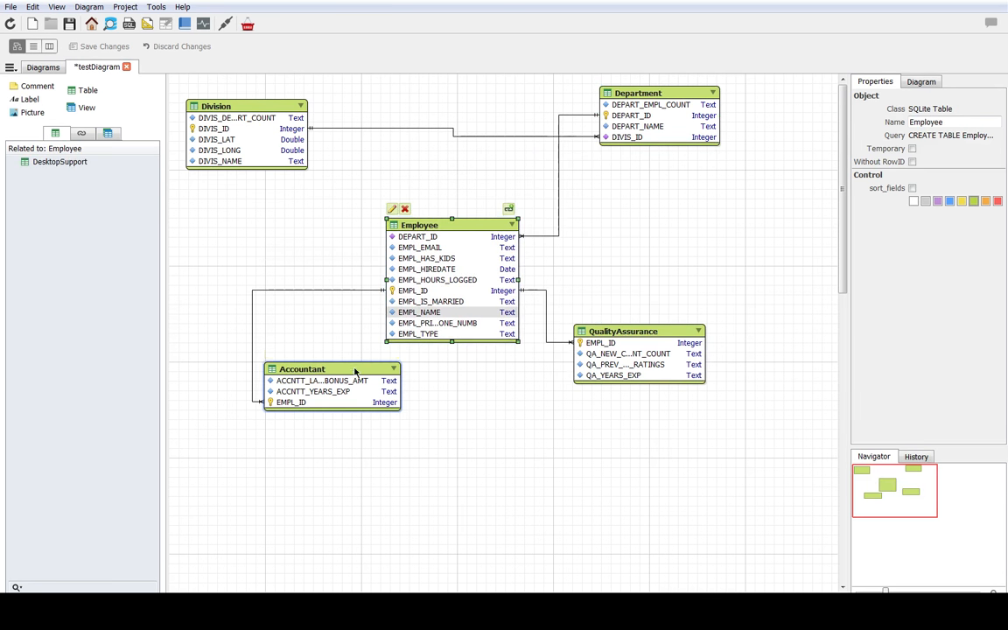
pyautogui.rightClick(370, 376)
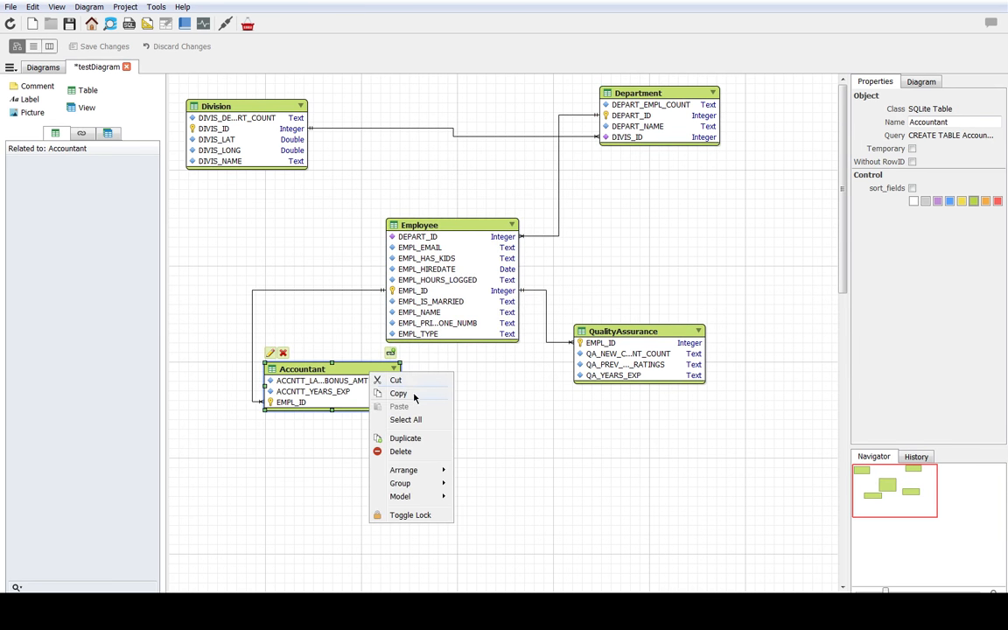
pyautogui.click(428, 459)
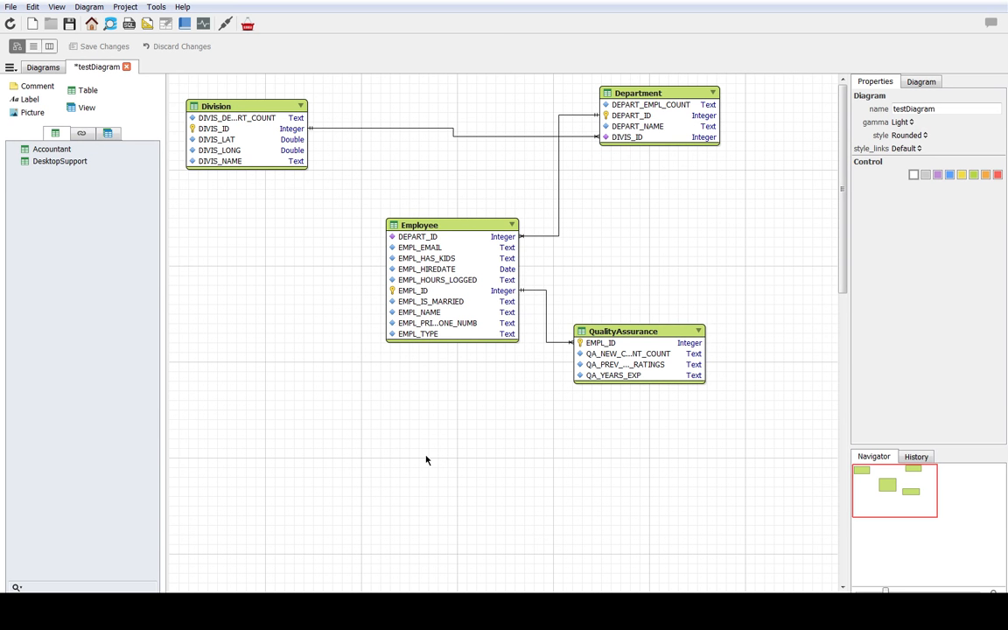
pyautogui.rightClick(648, 330)
pyautogui.click(687, 407)
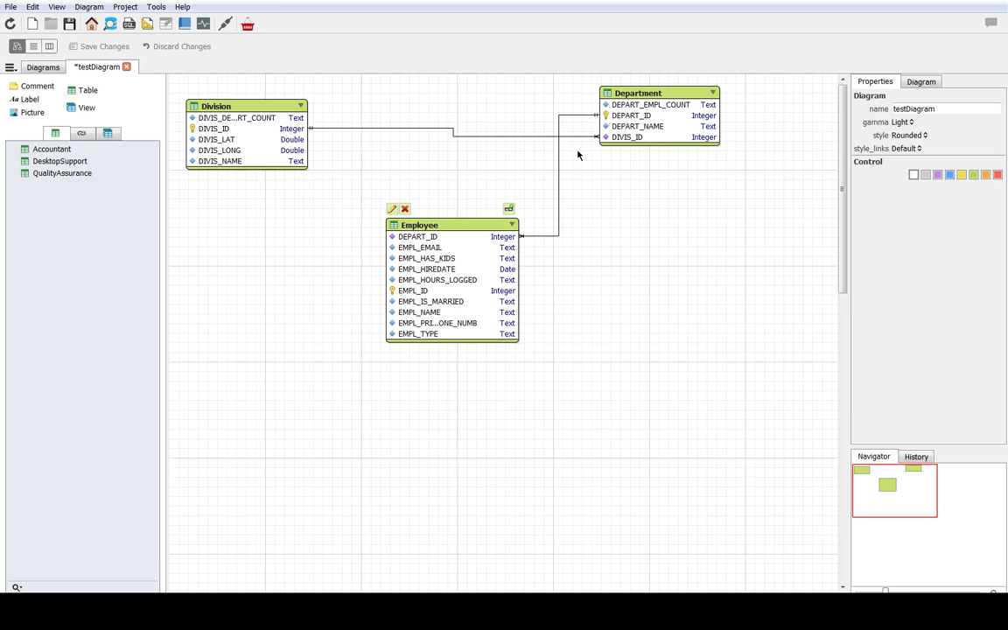
pyautogui.rightClick(506, 230)
pyautogui.click(532, 307)
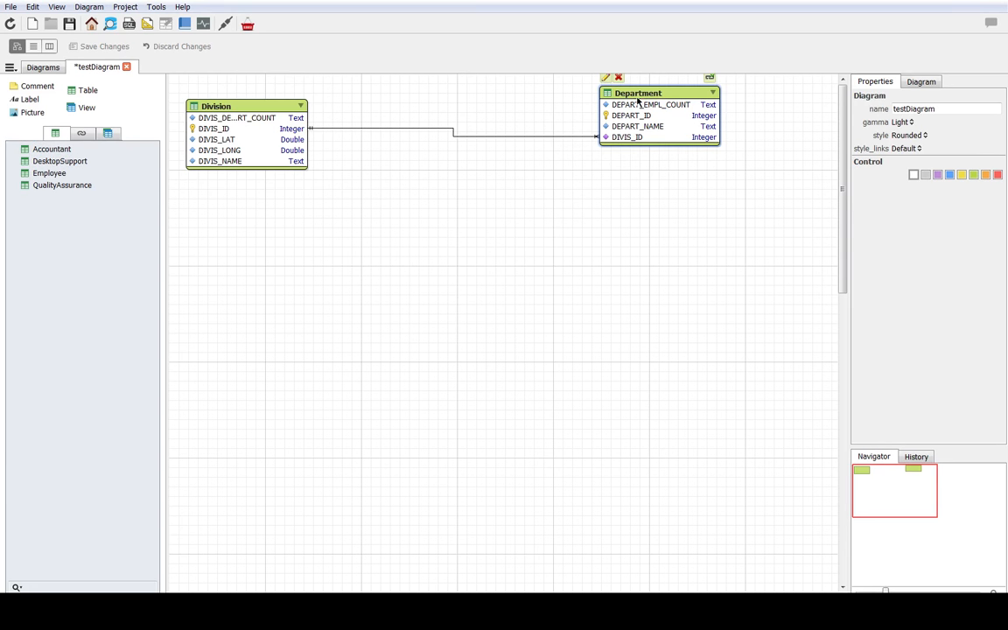
# Step: Move the Department table closer to Division and place the Employee table below and to the right of Department
pyautogui.moveTo(637, 103); pyautogui.dragTo(479, 178)
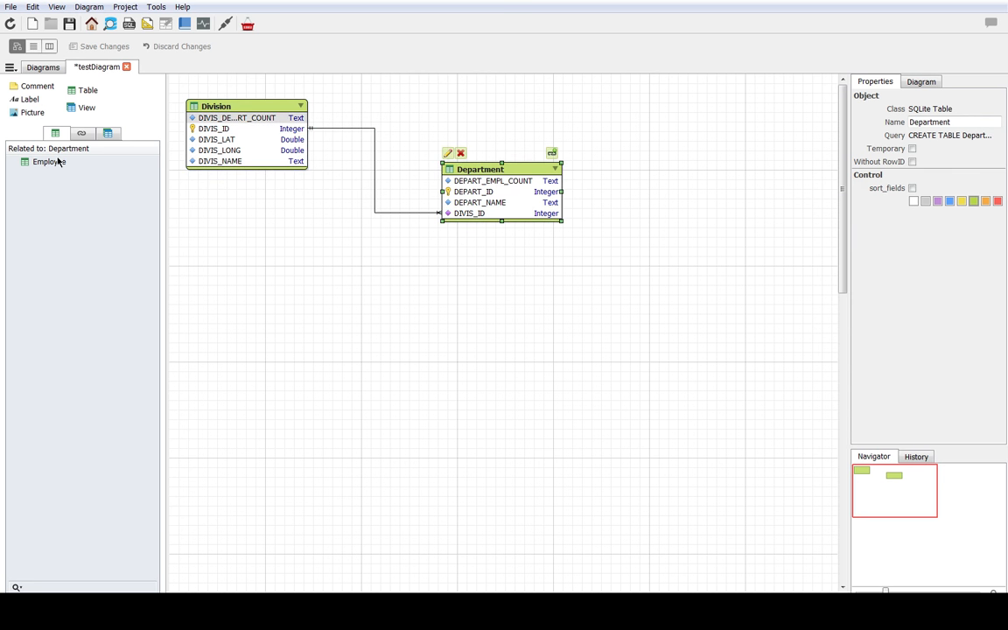
pyautogui.click(217, 242)
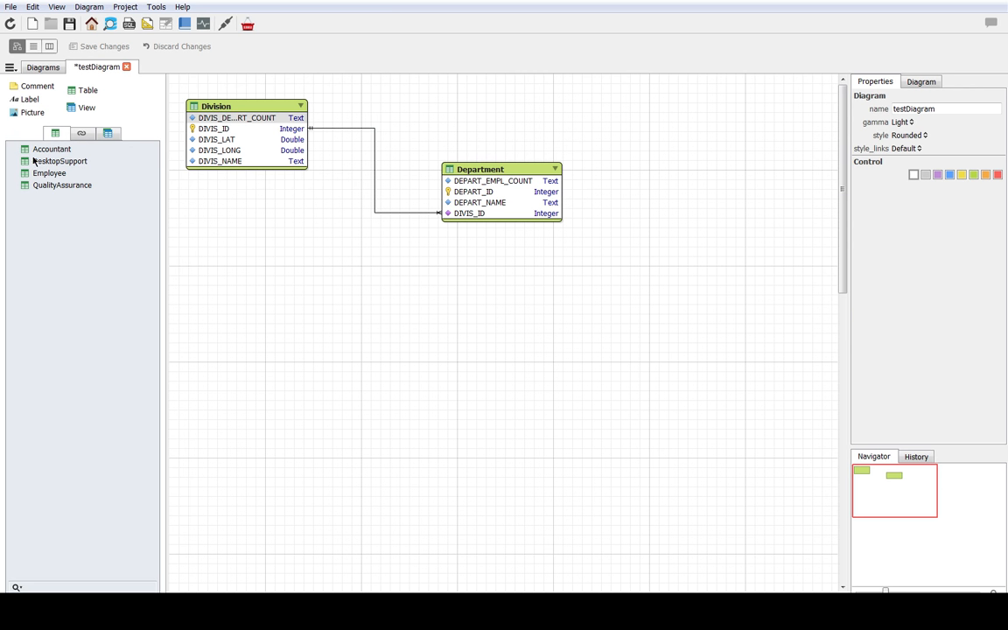
pyautogui.moveTo(49, 172)
pyautogui.mouseDown()
pyautogui.moveTo(33, 107)
pyautogui.moveTo(366, 247)
pyautogui.moveTo(380, 282)
pyautogui.mouseUp()
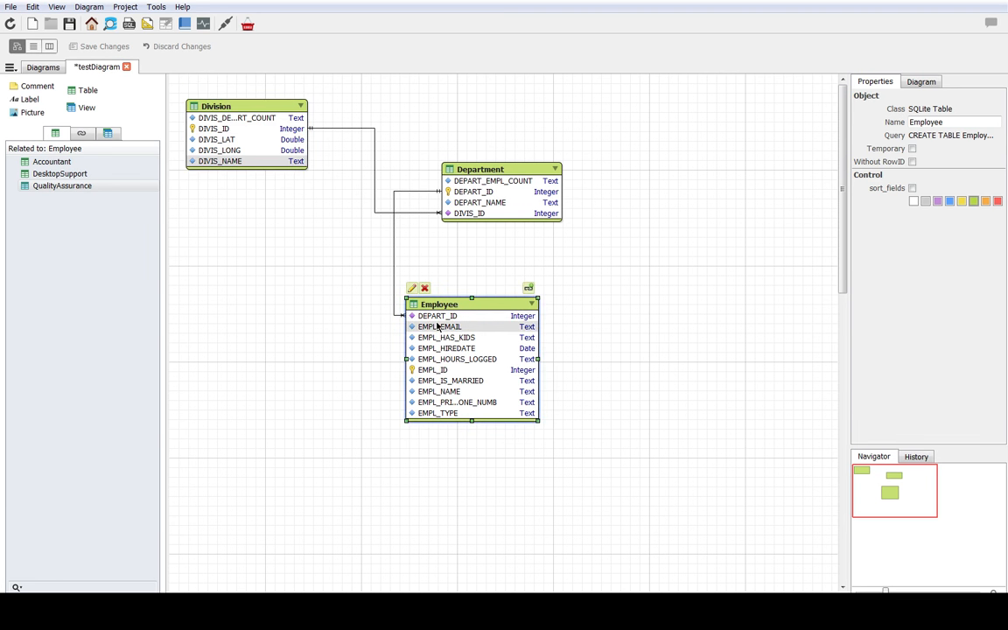
pyautogui.click(473, 189)
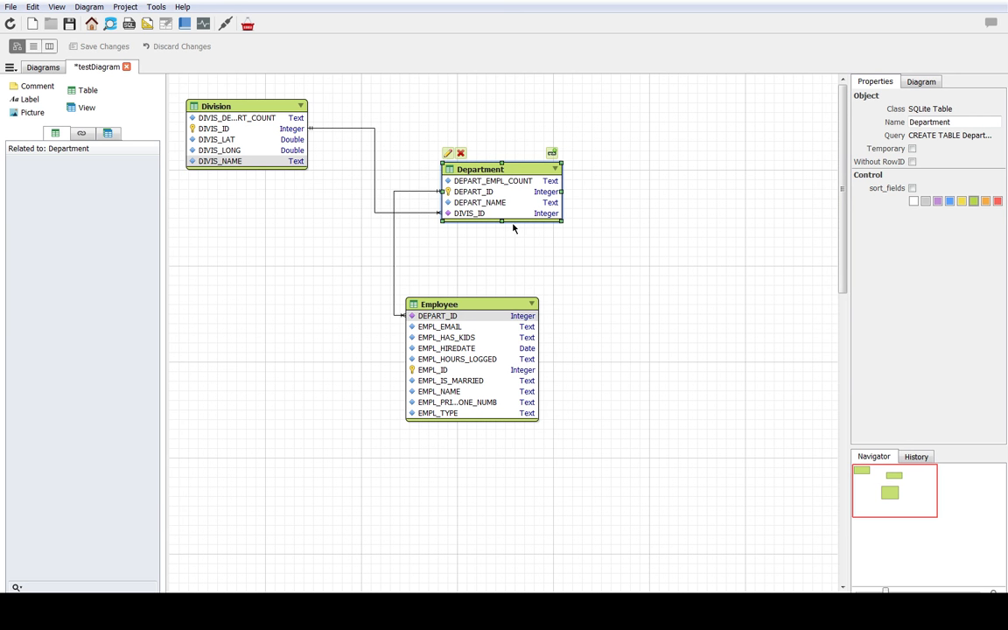
pyautogui.moveTo(502, 312); pyautogui.dragTo(725, 270)
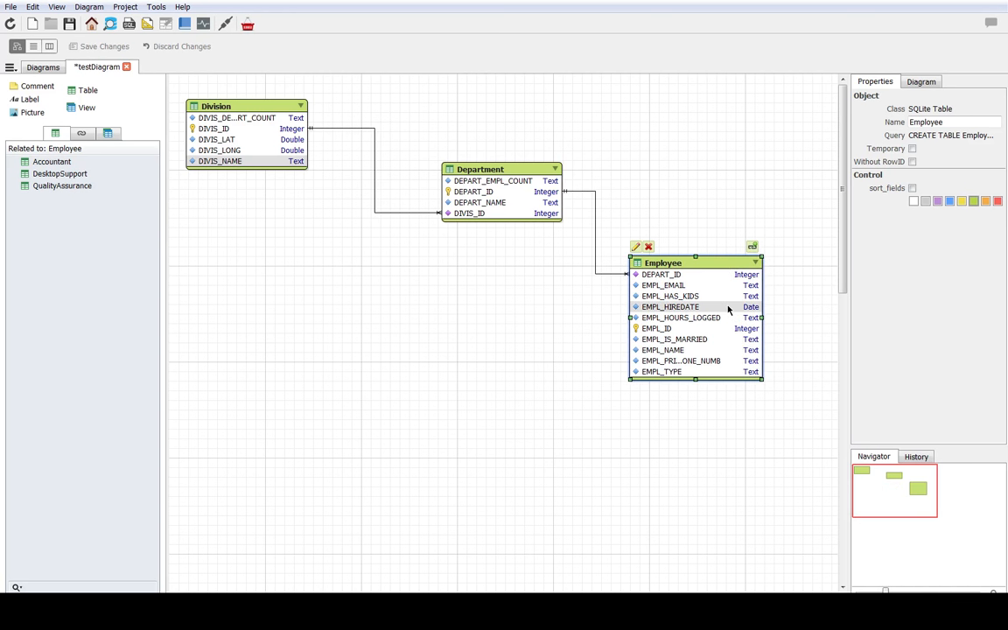
# Step: Add the Accountant, DesktopSupport and QualityAssurance tables to the diagram, stacked vertically to the left of Employee
pyautogui.moveTo(62, 165); pyautogui.dragTo(245, 245)
pyautogui.click(310, 336)
pyautogui.moveTo(63, 149); pyautogui.dragTo(239, 342)
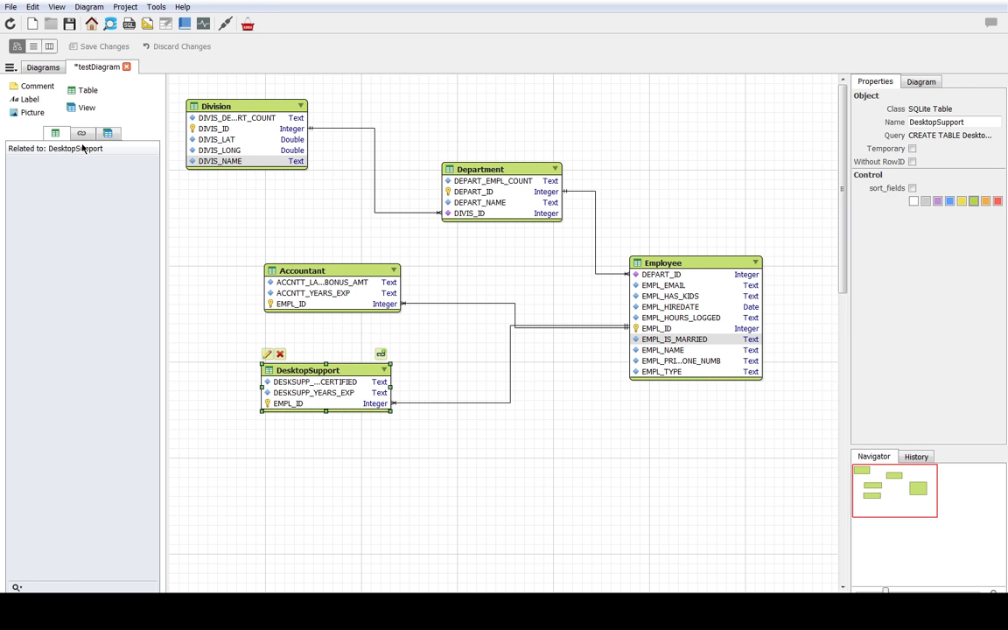
pyautogui.click(206, 312)
pyautogui.moveTo(64, 151); pyautogui.dragTo(265, 459)
pyautogui.click(571, 492)
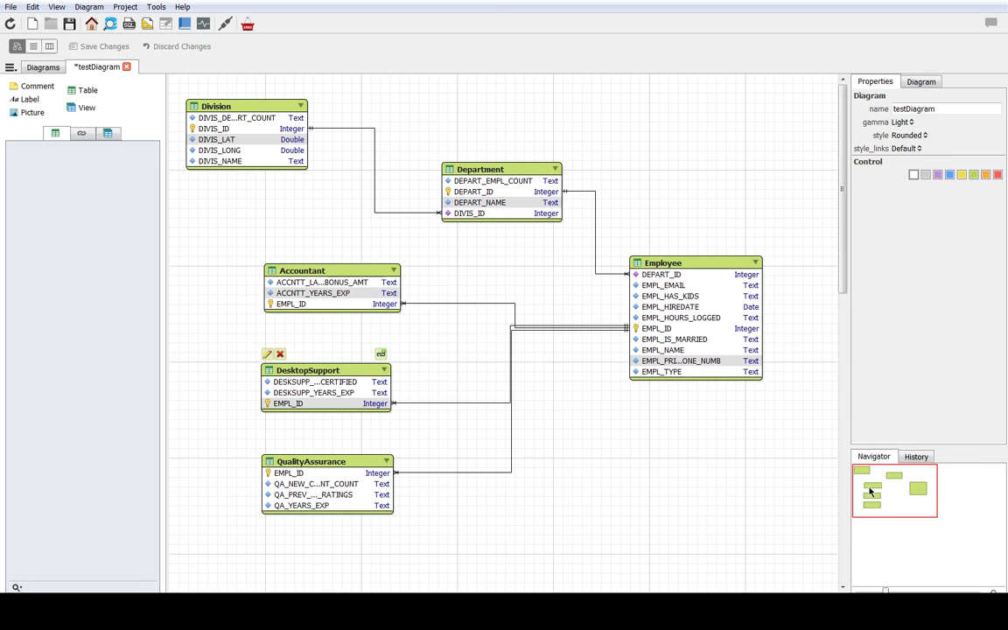
# Step: Try purple, green, orange, blue and grey backgrounds for the diagram and return it to white
pyautogui.moveTo(869, 493); pyautogui.dragTo(892, 486)
pyautogui.click(936, 175)
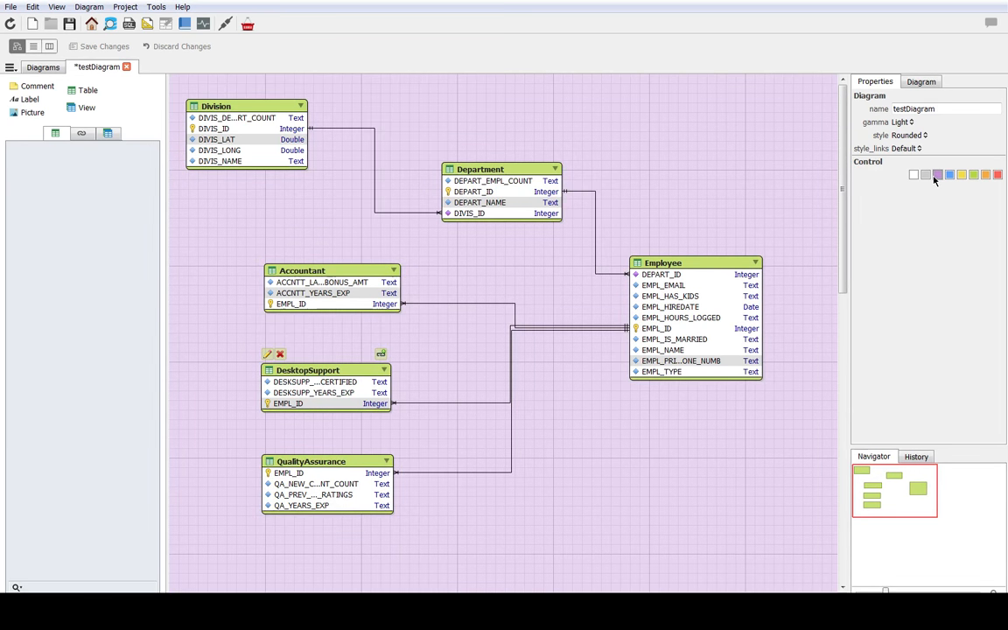
pyautogui.click(974, 175)
pyautogui.click(987, 175)
pyautogui.click(950, 175)
pyautogui.click(926, 175)
pyautogui.click(913, 175)
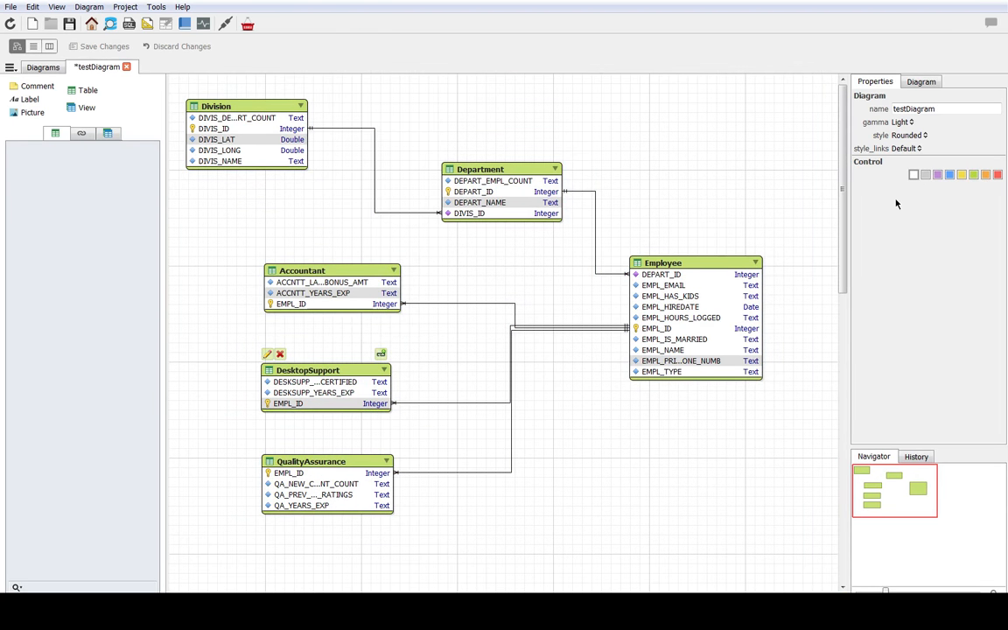
# Step: Set the diagram's style to Plain and its link style to Chen
pyautogui.click(926, 136)
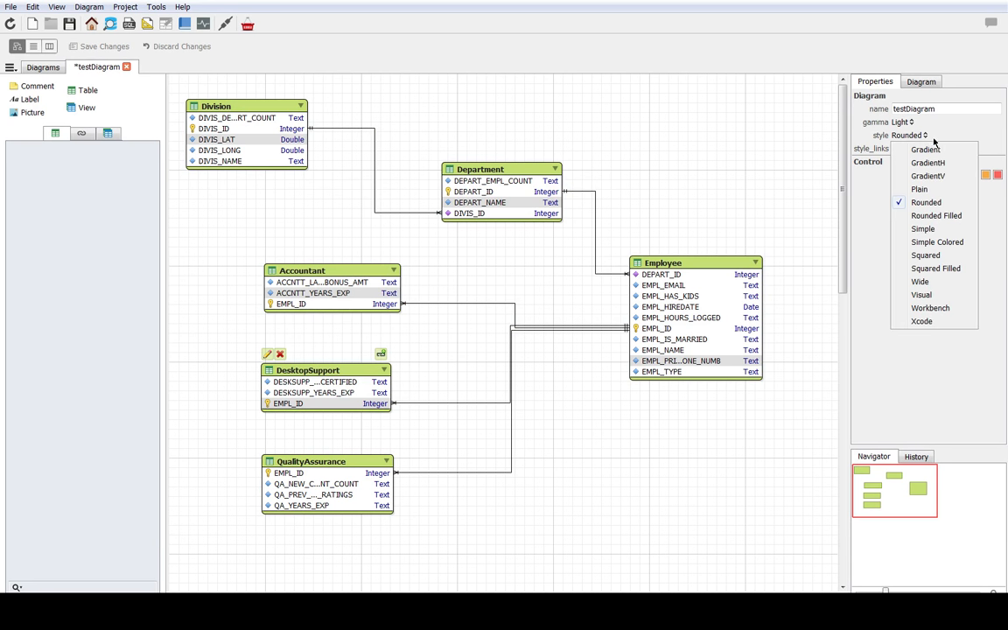
pyautogui.click(919, 189)
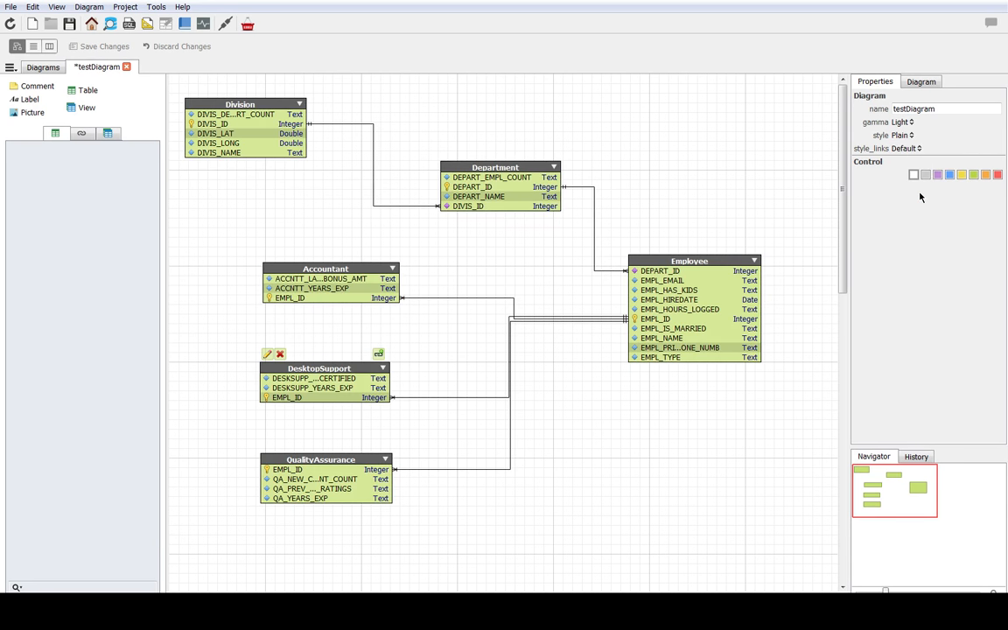
pyautogui.click(920, 148)
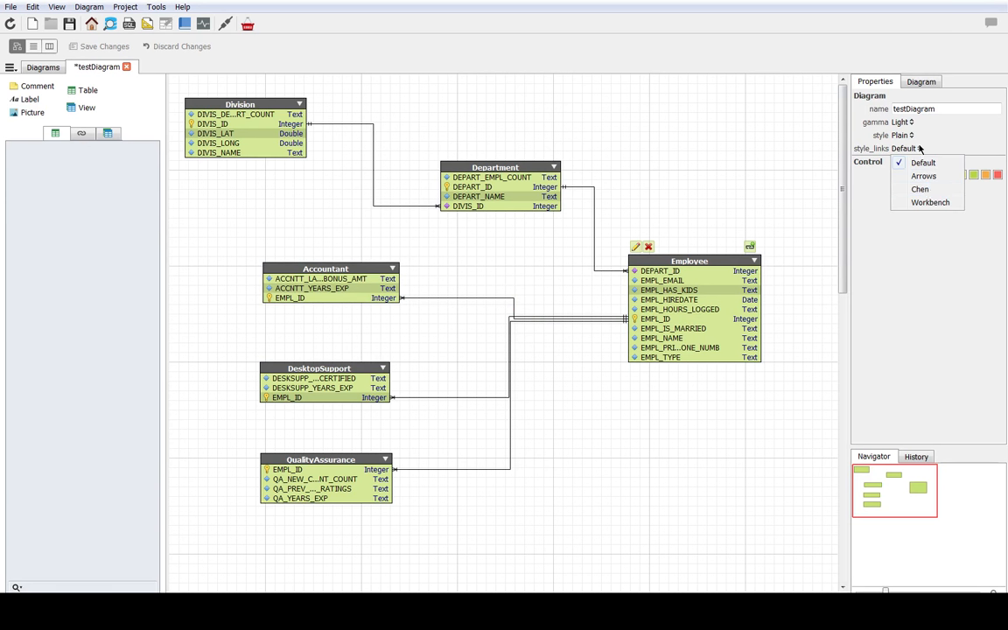
pyautogui.click(919, 189)
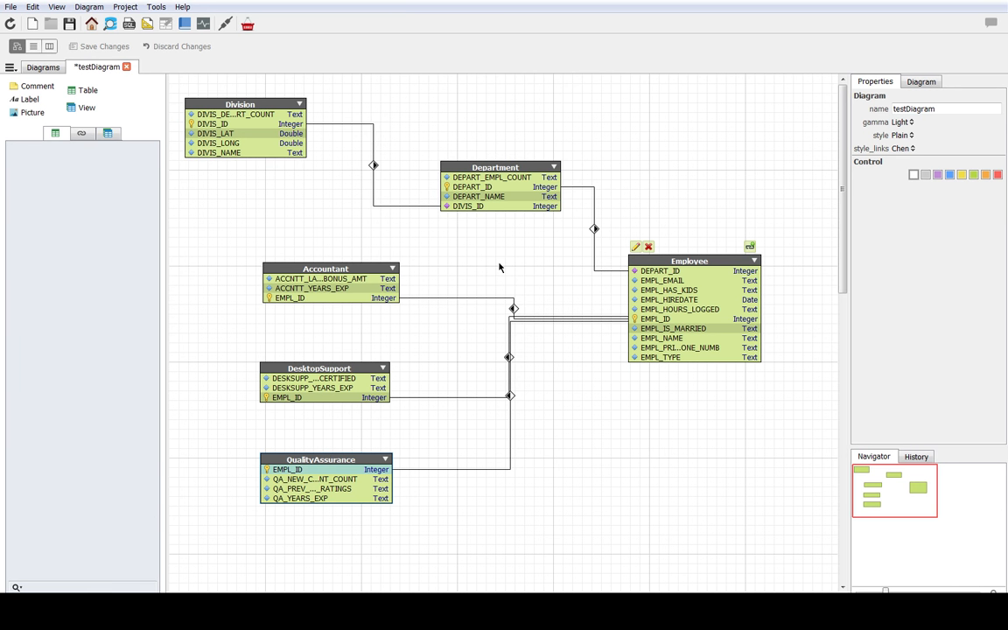
# Step: Switch the diagram's link style between Default and Chen to compare the relationship symbols, ending on Chen
pyautogui.click(908, 149)
pyautogui.click(923, 164)
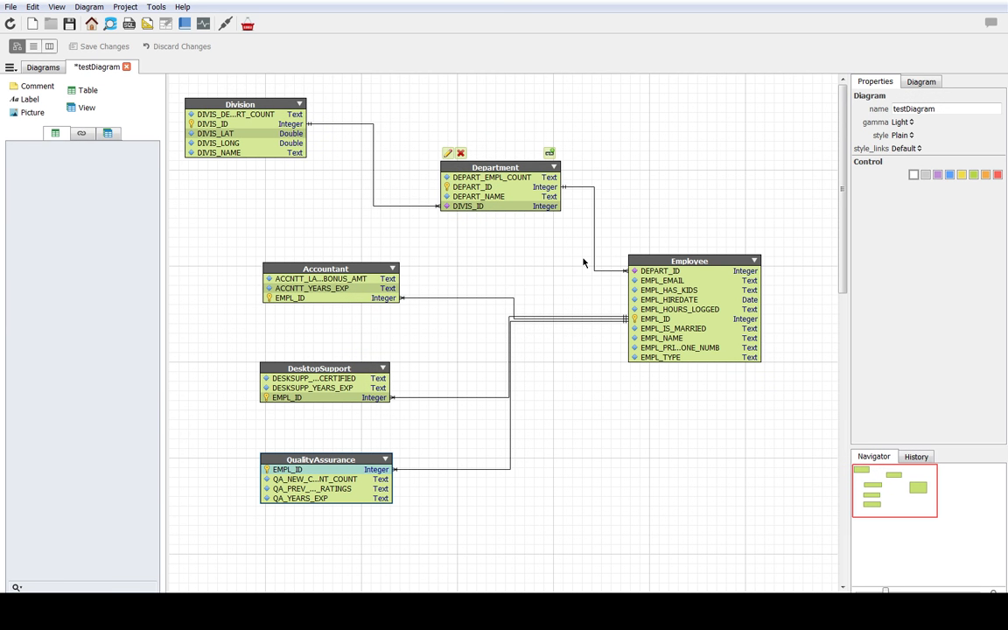
pyautogui.click(905, 148)
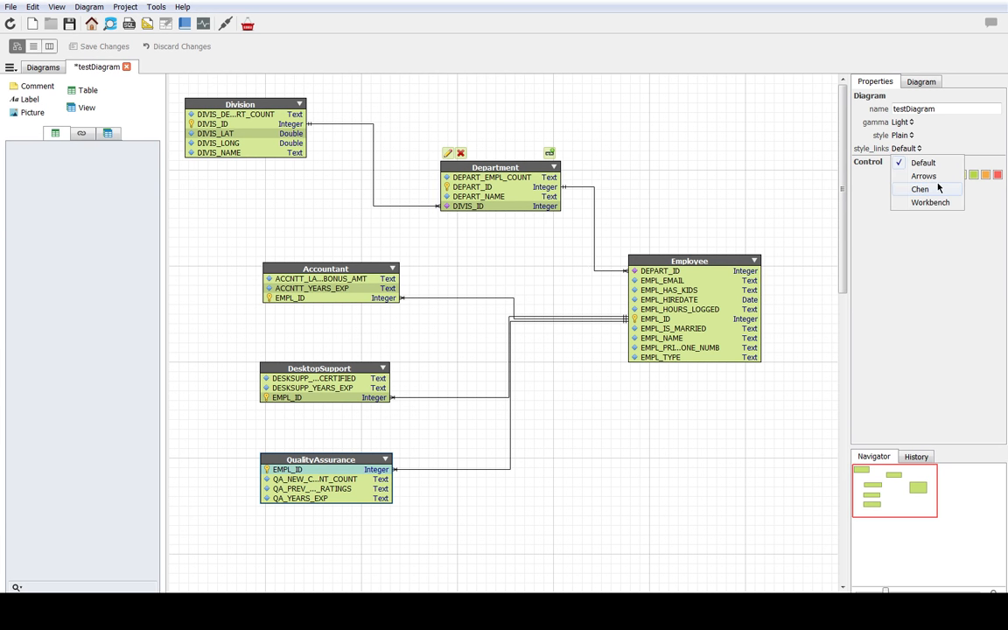
pyautogui.click(911, 189)
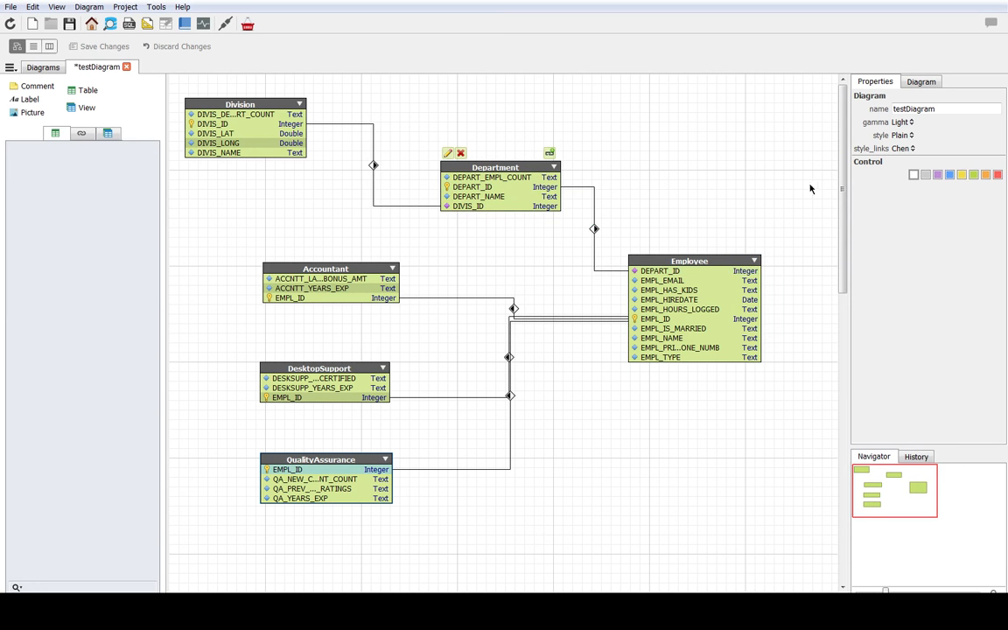
pyautogui.click(907, 148)
pyautogui.click(917, 162)
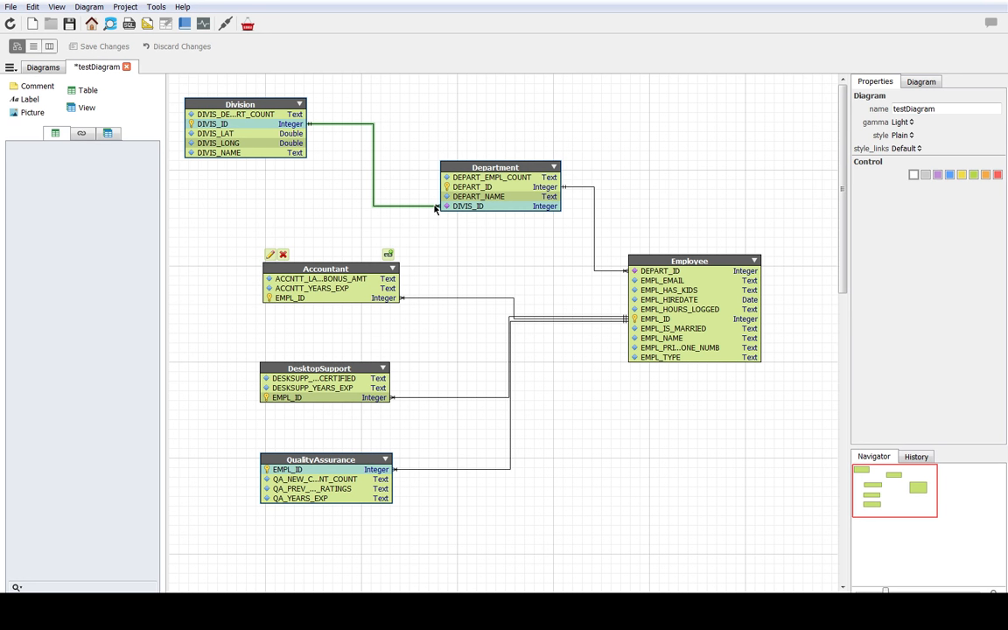
pyautogui.click(902, 150)
pyautogui.click(914, 189)
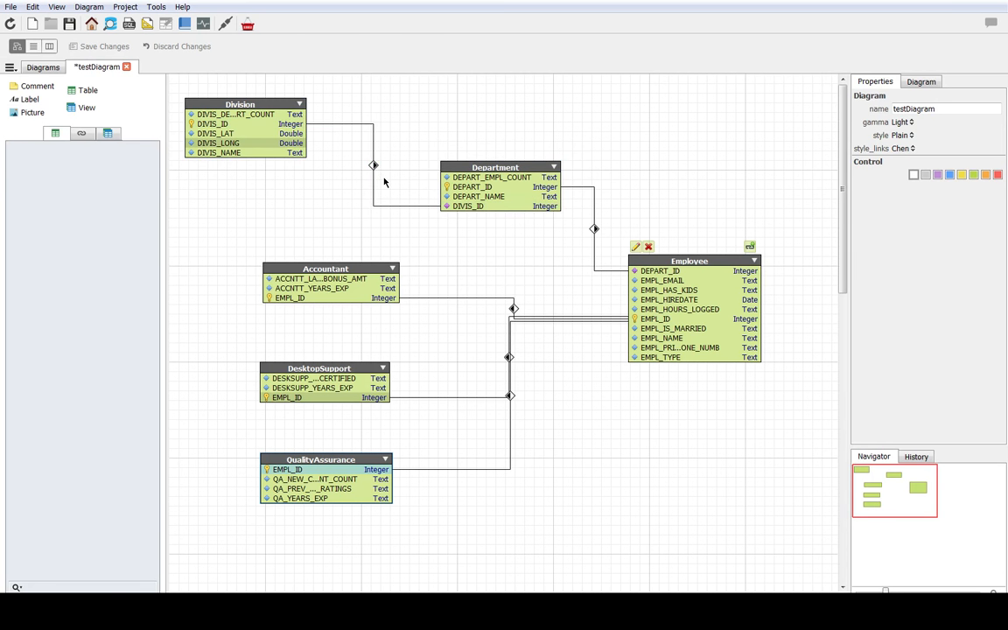
# Step: Hide the background grid of testDiagram in the diagram's view settings
pyautogui.click(108, 132)
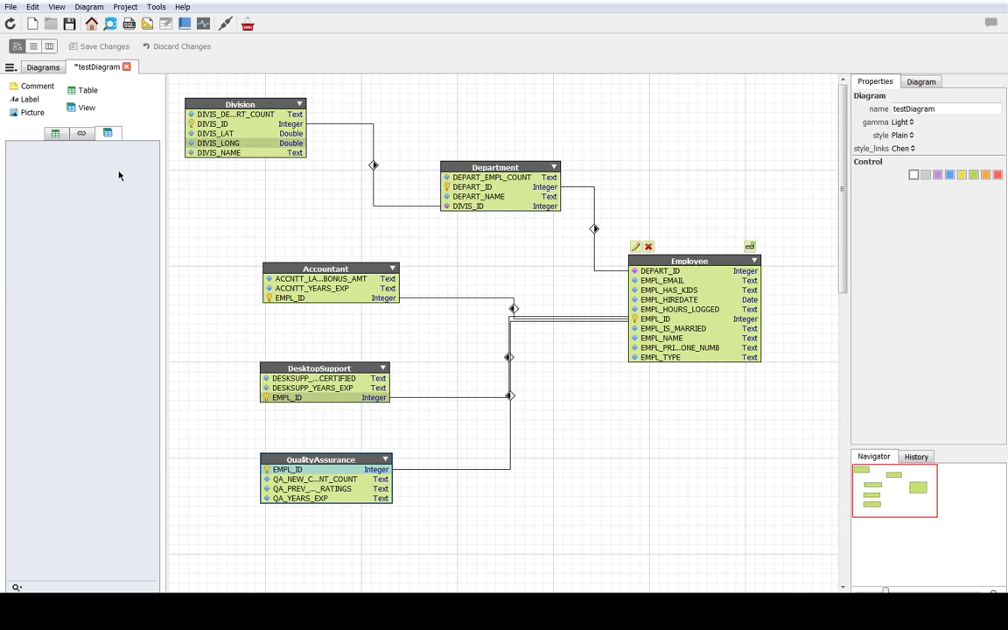
pyautogui.click(923, 81)
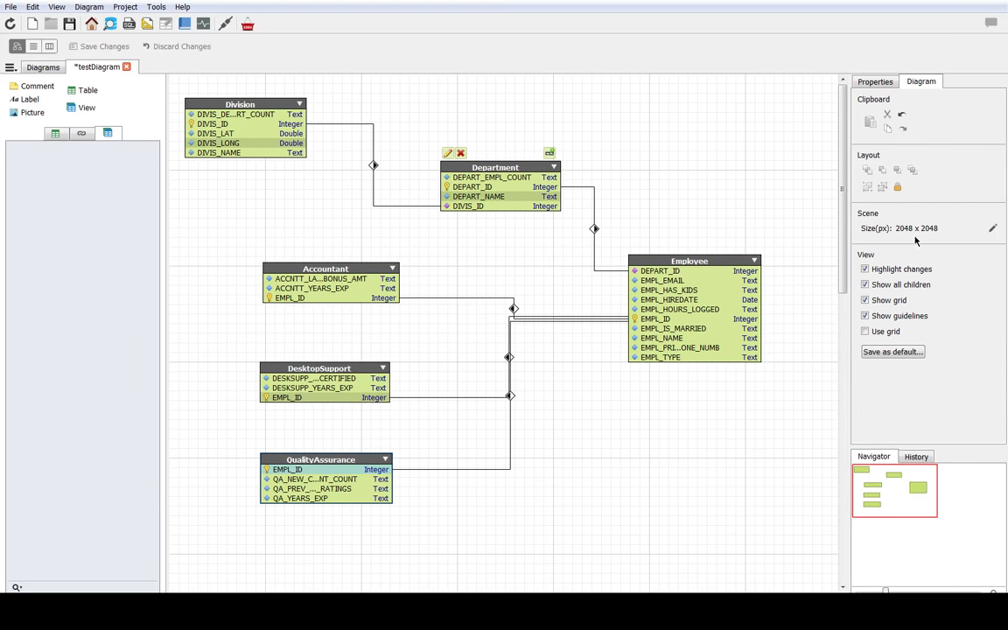
pyautogui.click(280, 104)
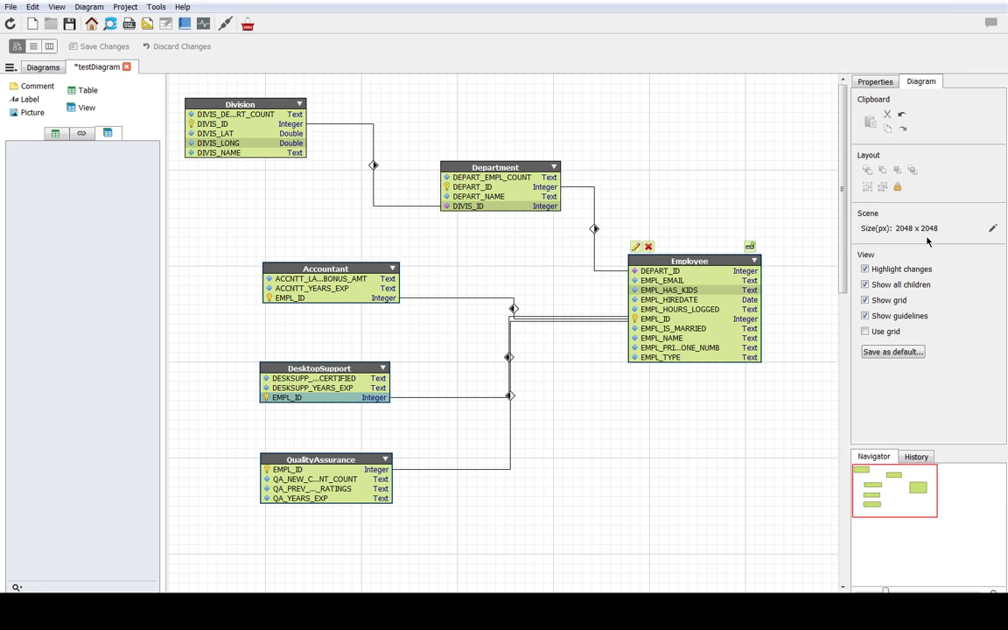
pyautogui.click(866, 300)
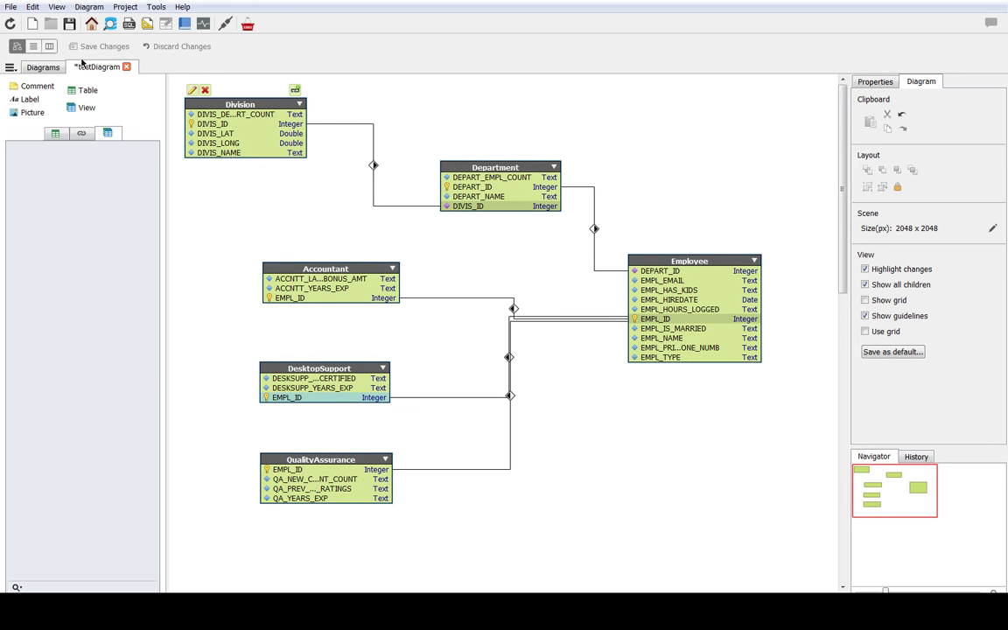
# Step: Close testDiagram and discard its unsaved changes
pyautogui.click(36, 68)
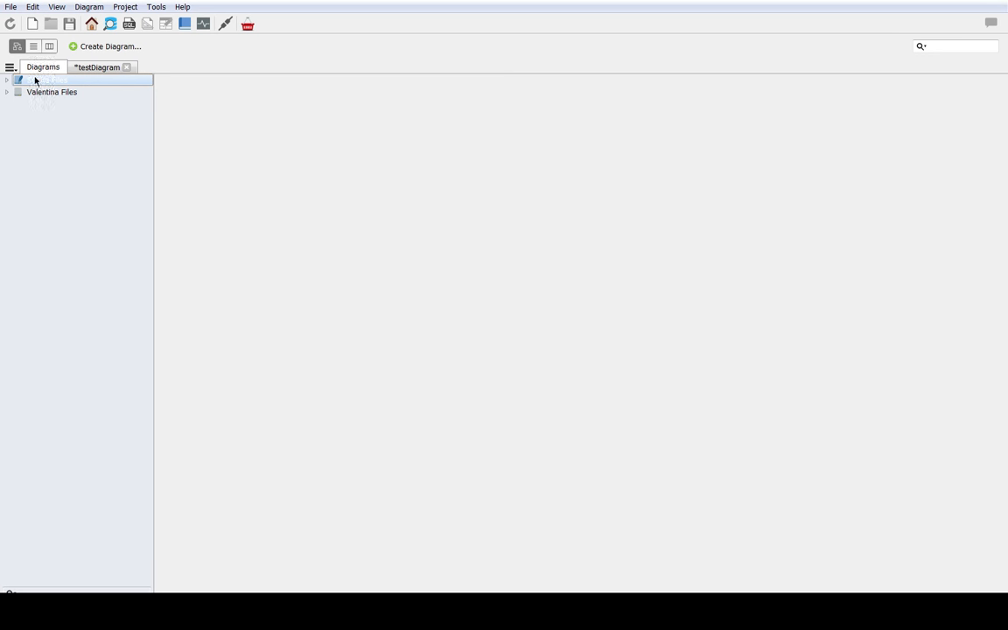
pyautogui.click(99, 74)
pyautogui.click(126, 67)
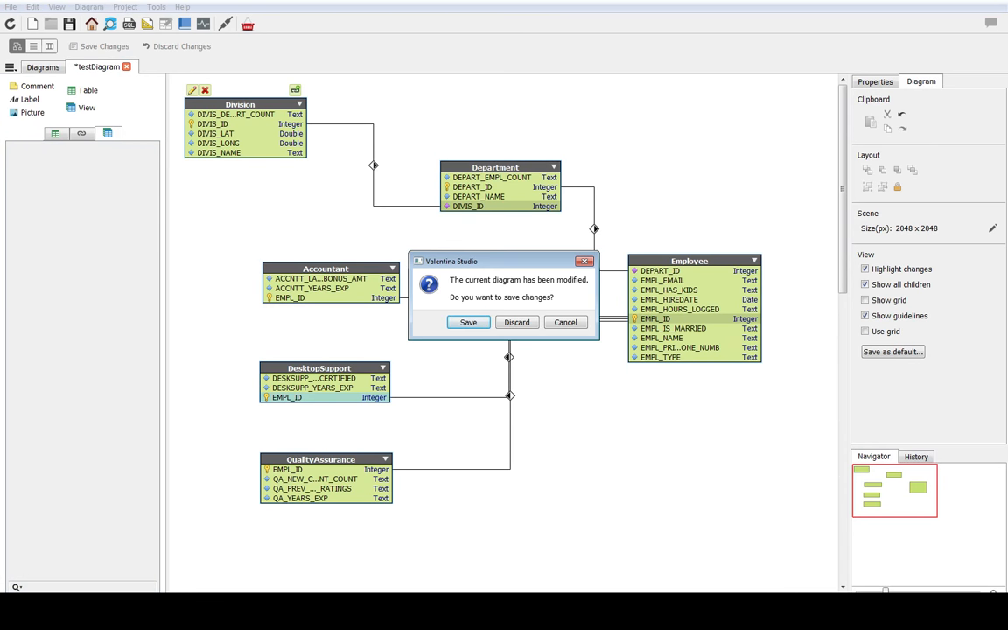
pyautogui.press('Tab')
pyautogui.press('Return')
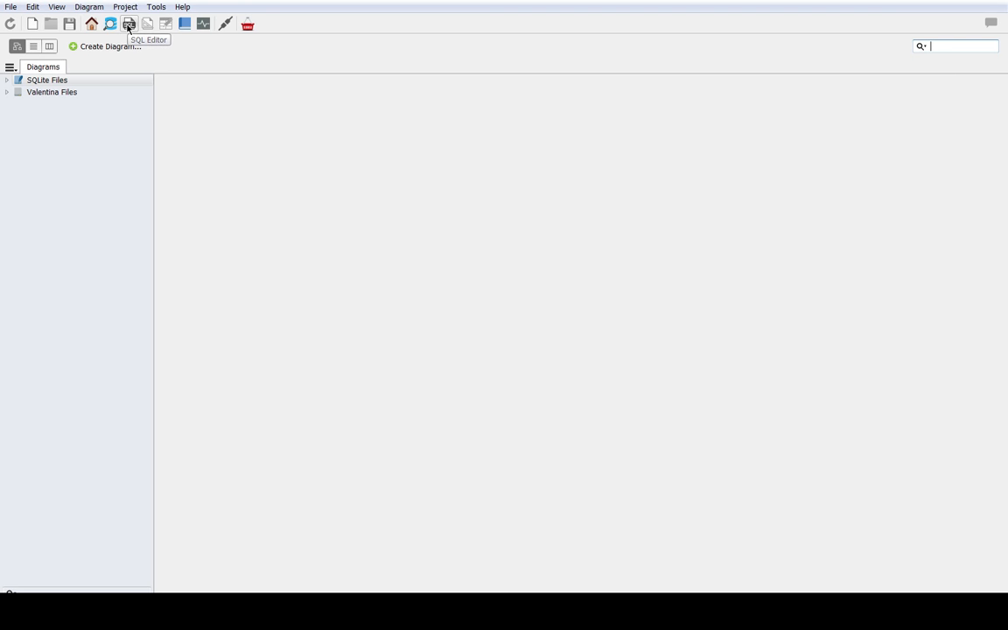
# Step: Open and close the SQL editor, and switch the schema view from diagrams to columns
pyautogui.click(127, 25)
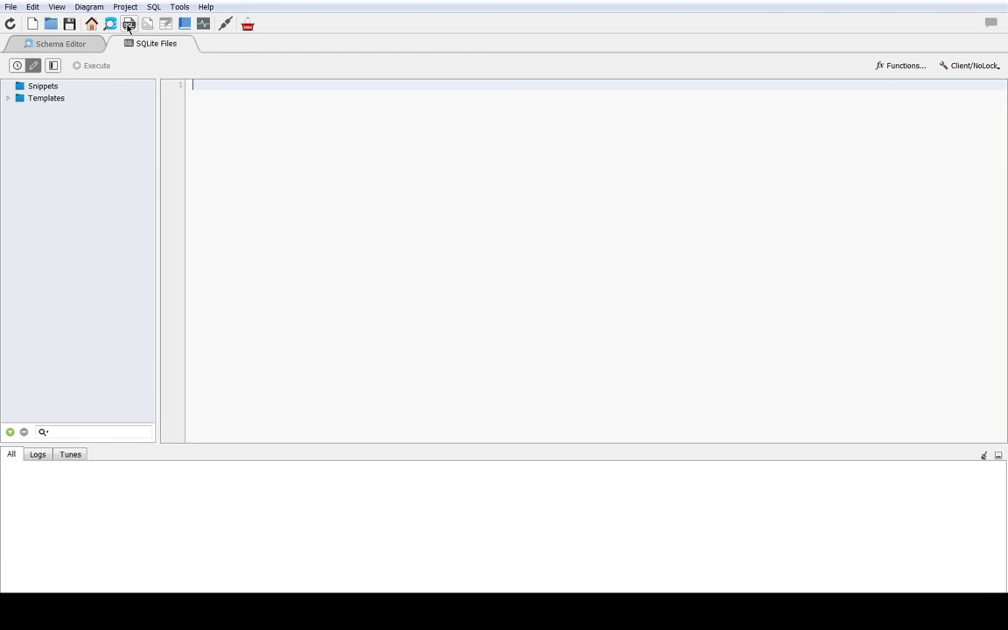
pyautogui.click(185, 42)
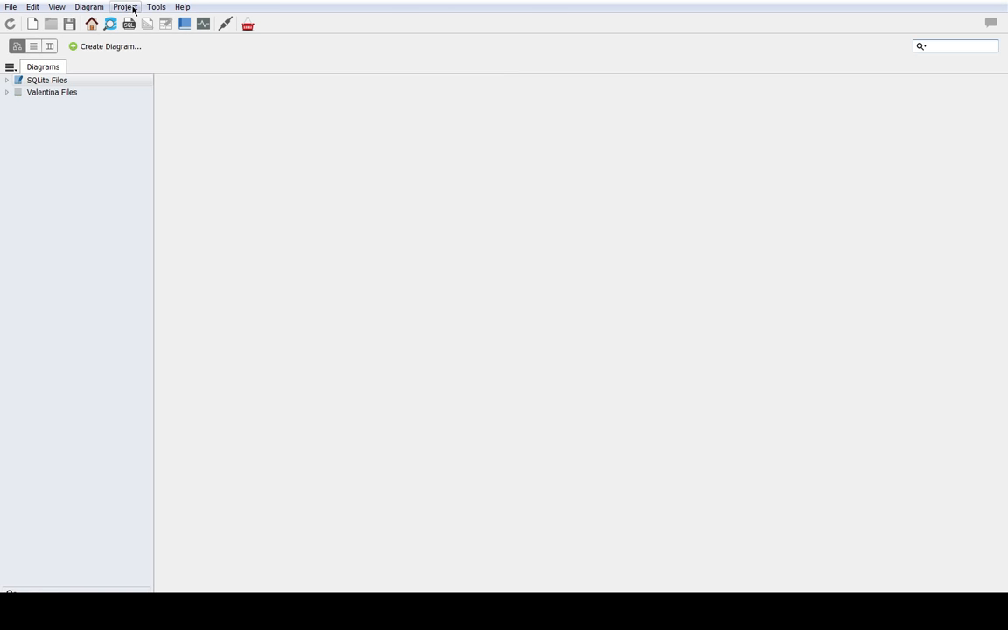
pyautogui.click(103, 8)
pyautogui.moveTo(68, 12)
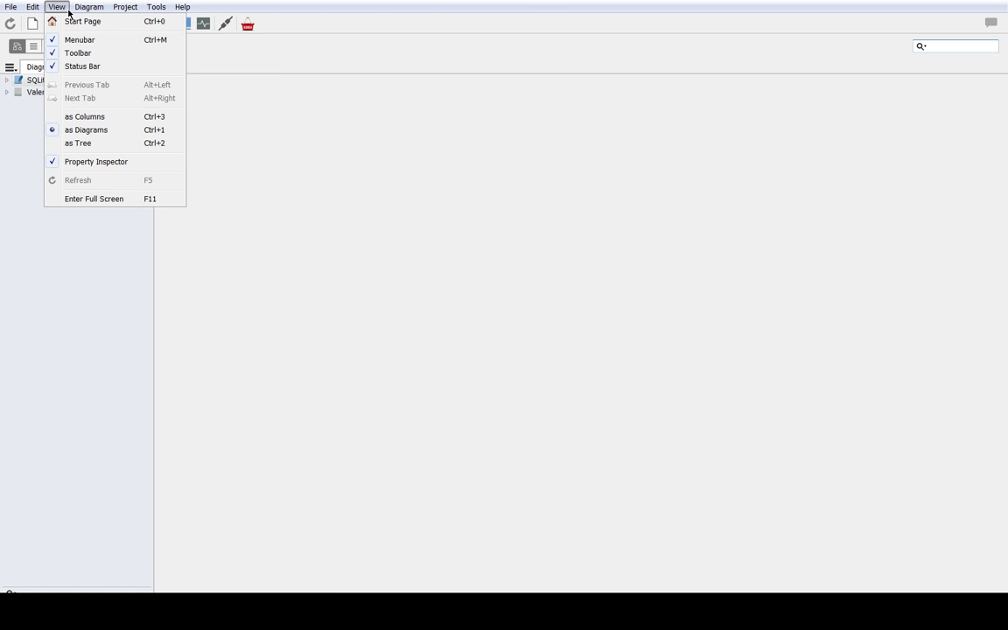
pyautogui.click(101, 121)
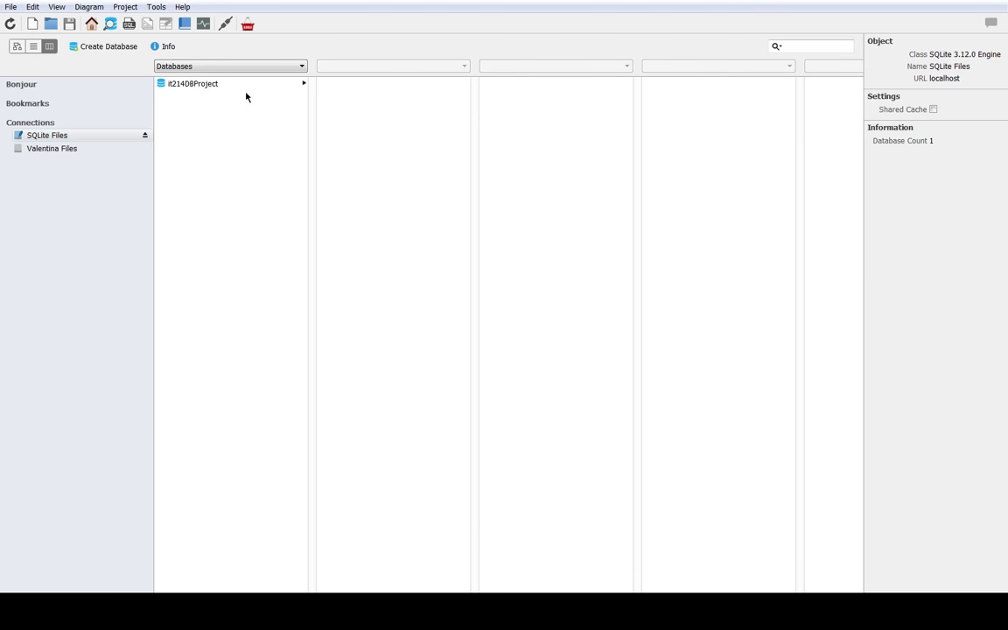
# Step: Select the Employee table in it214DBProject and look through its triggers, uniques and fields
pyautogui.click(250, 85)
pyautogui.click(398, 85)
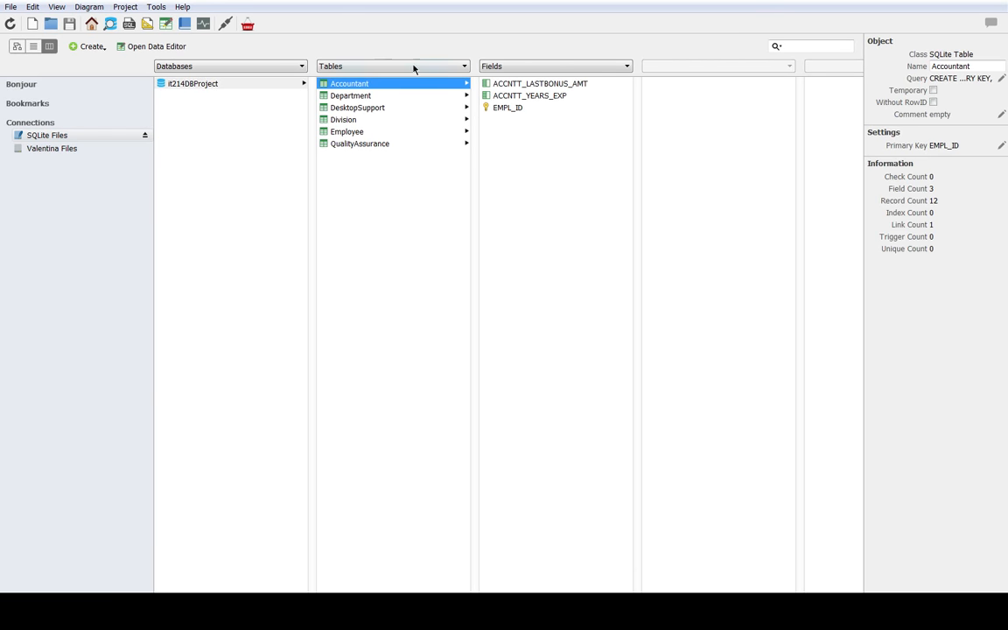
pyautogui.click(347, 131)
pyautogui.click(623, 68)
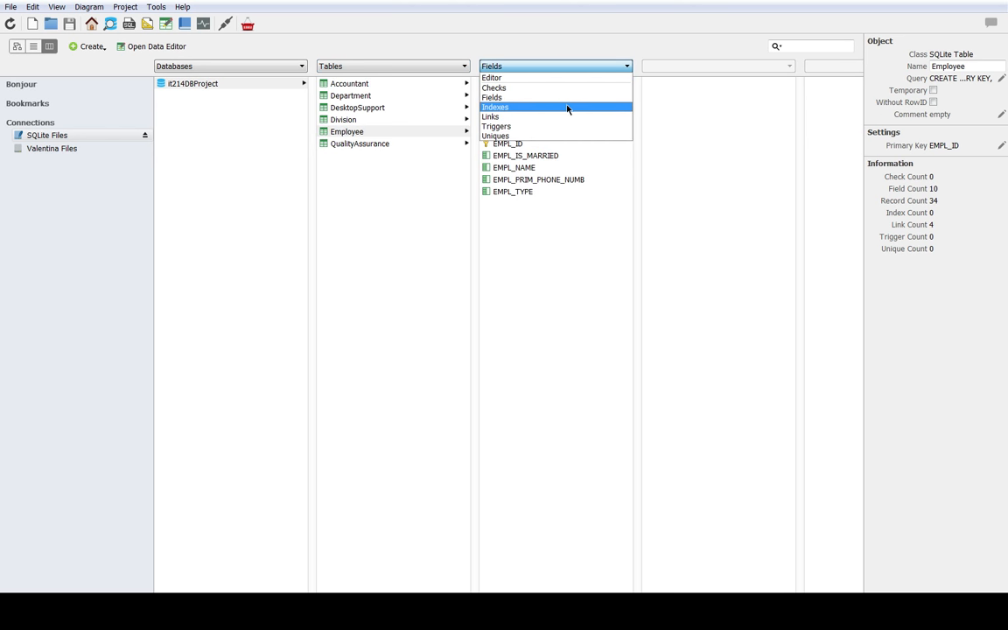
pyautogui.click(560, 126)
pyautogui.click(569, 67)
pyautogui.click(557, 136)
pyautogui.click(538, 67)
pyautogui.click(530, 102)
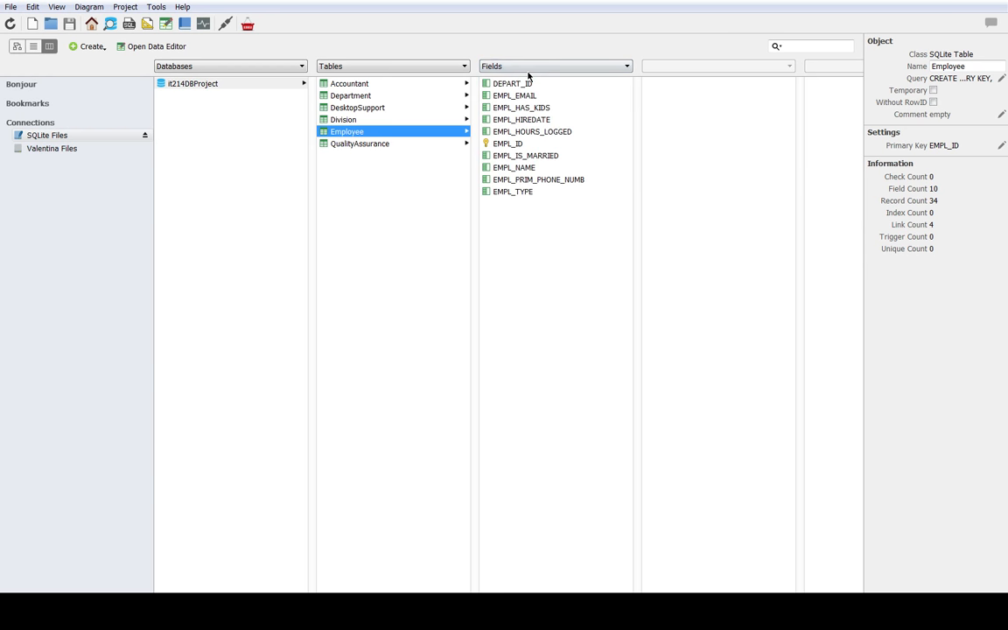
# Step: View the Employee table's checks and display its records in the Editor view
pyautogui.click(529, 68)
pyautogui.click(528, 87)
pyautogui.click(527, 67)
pyautogui.click(527, 78)
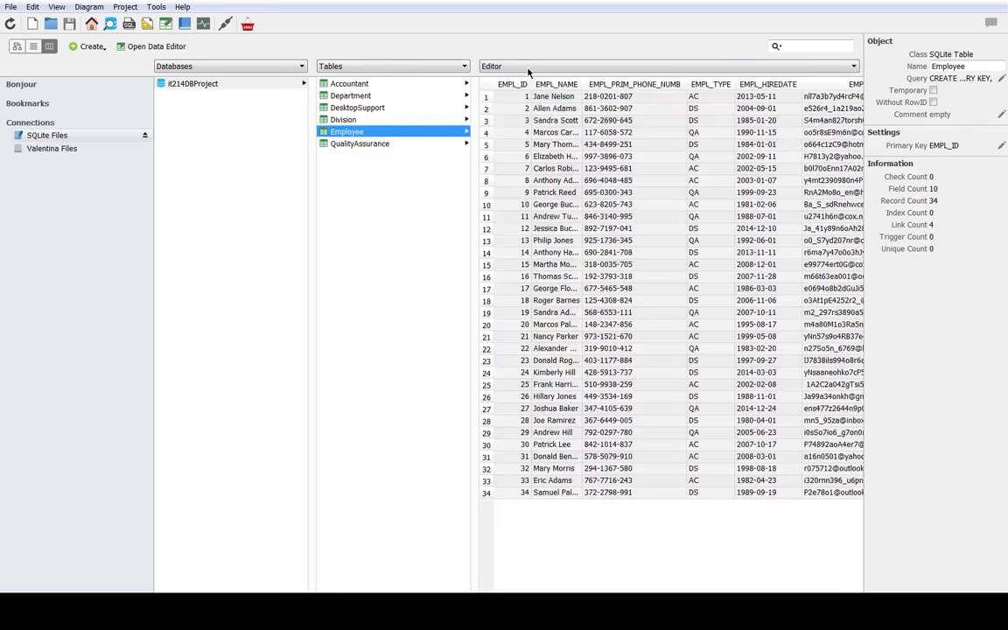
# Step: View the Division table's fields, return to Employee and examine its phone number column in the Editor view
pyautogui.click(528, 68)
pyautogui.click(432, 131)
pyautogui.click(435, 120)
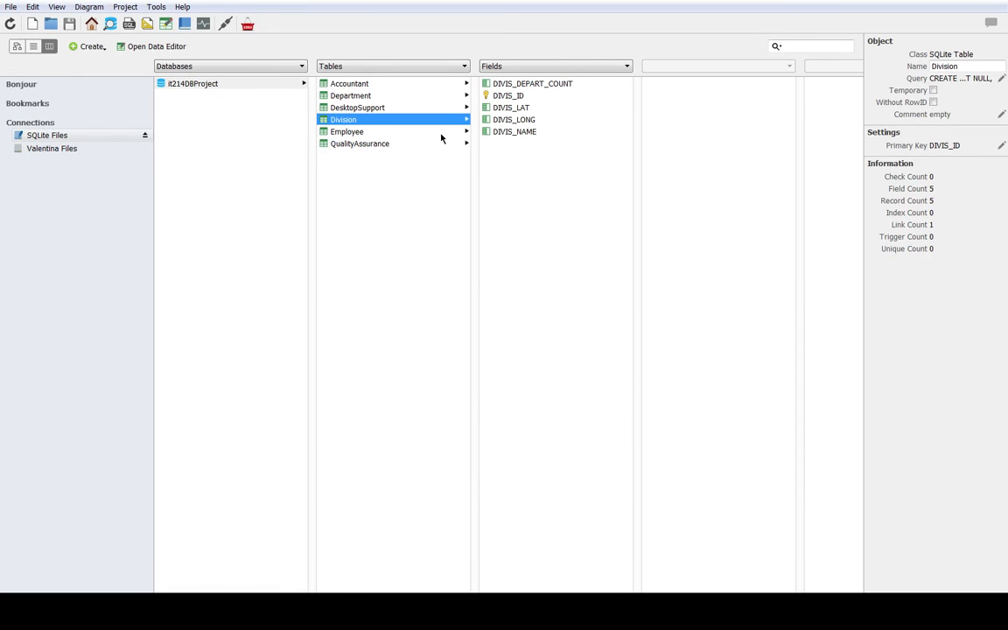
pyautogui.click(444, 131)
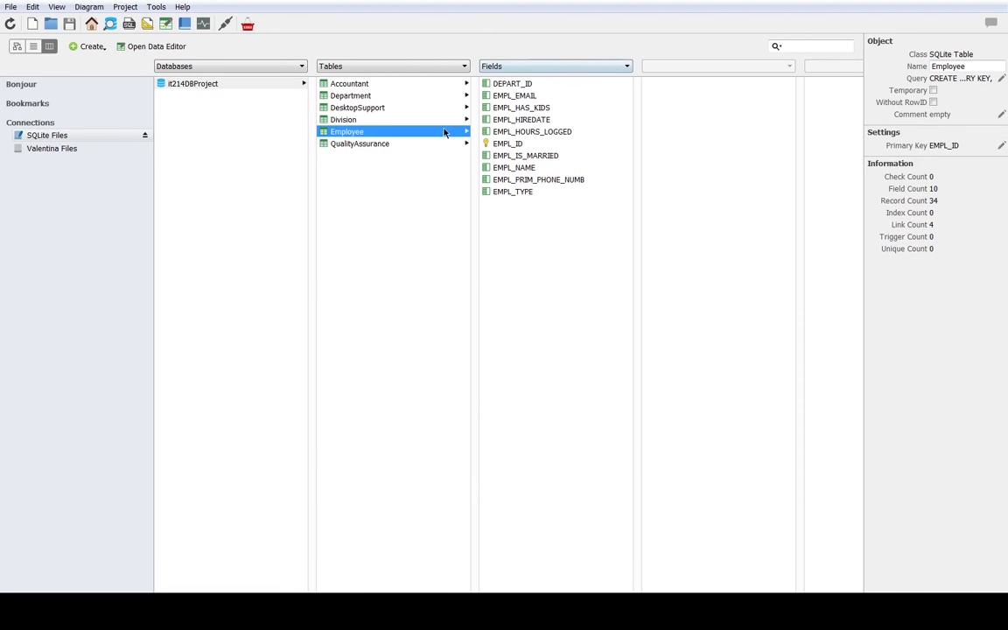
pyautogui.click(500, 67)
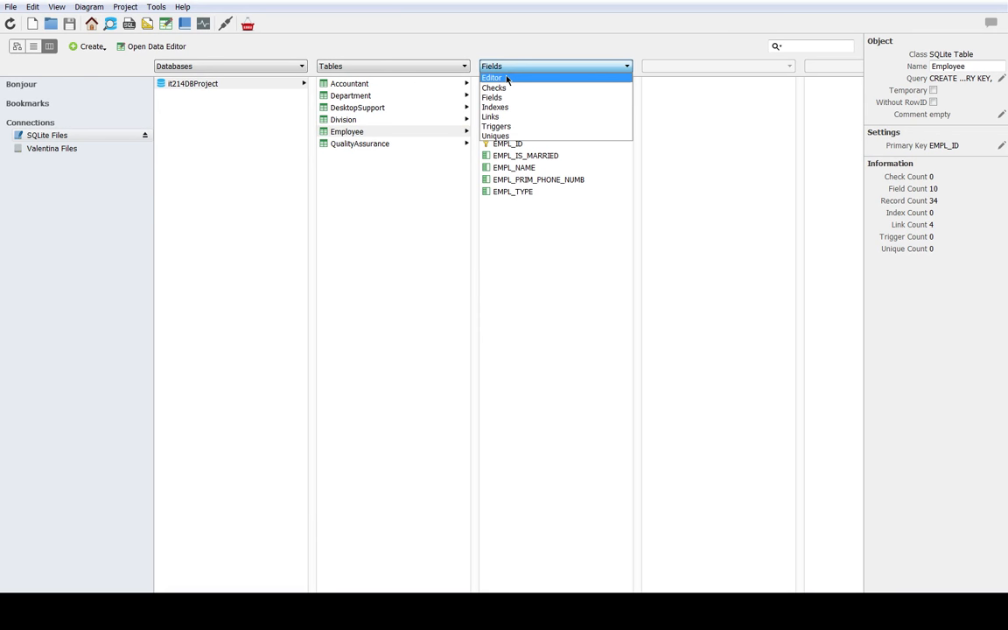
pyautogui.click(506, 79)
pyautogui.click(606, 228)
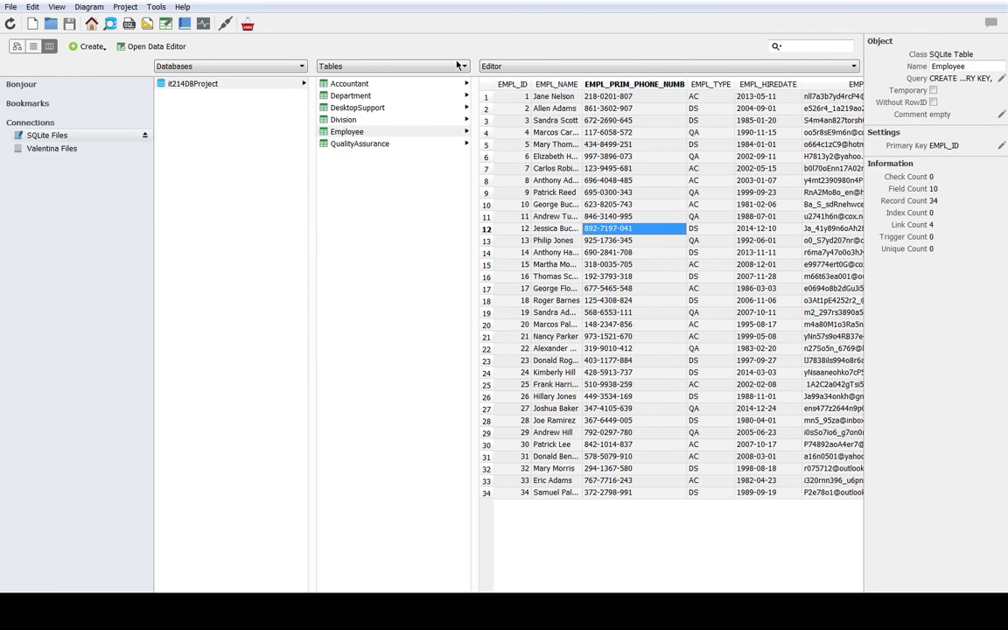
# Step: Display the Division table's records in the Editor view and examine the first record's DIVIS_LAT value
pyautogui.click(432, 120)
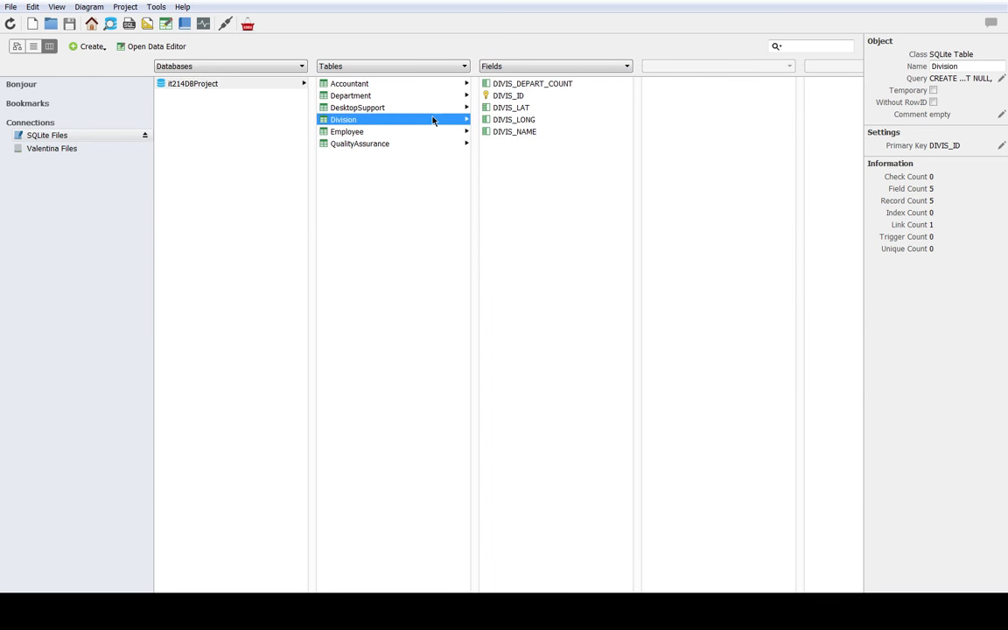
pyautogui.click(499, 66)
pyautogui.click(520, 79)
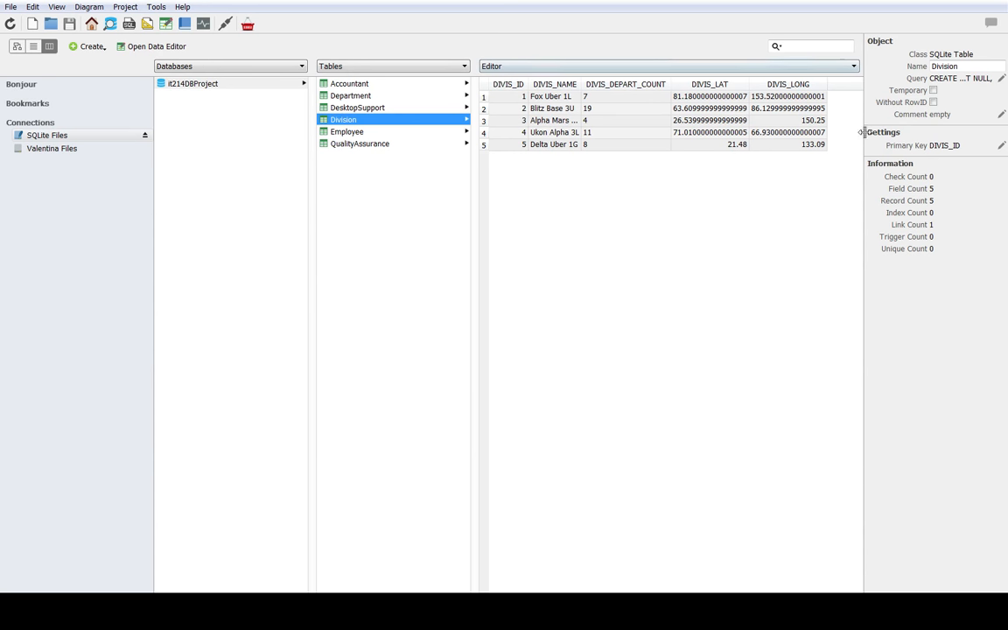
pyautogui.click(713, 98)
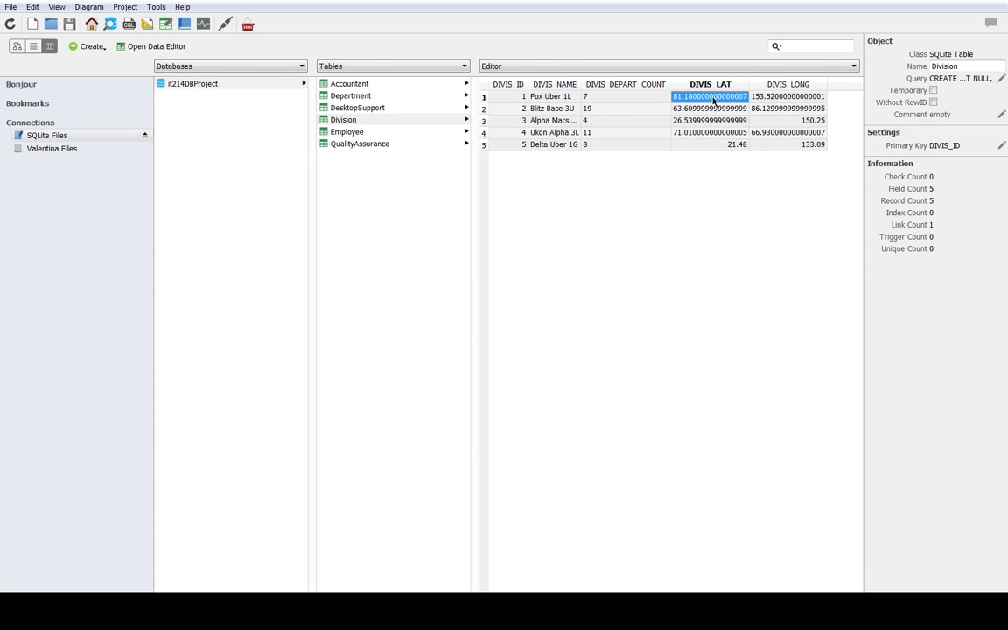
# Step: Examine the DIVIS_LAT and DIVIS_LONG values of the Division records, going through the latitude column from the last record up to the first
pyautogui.click(713, 132)
pyautogui.click(797, 133)
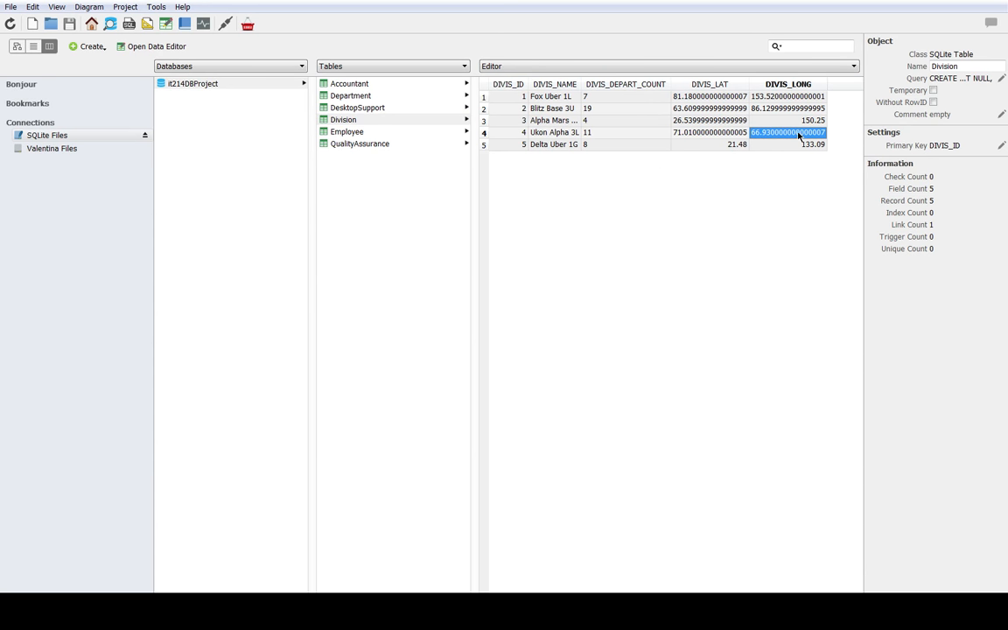
pyautogui.click(803, 145)
pyautogui.click(725, 144)
pyautogui.click(711, 132)
pyautogui.click(707, 120)
pyautogui.click(704, 109)
pyautogui.click(705, 98)
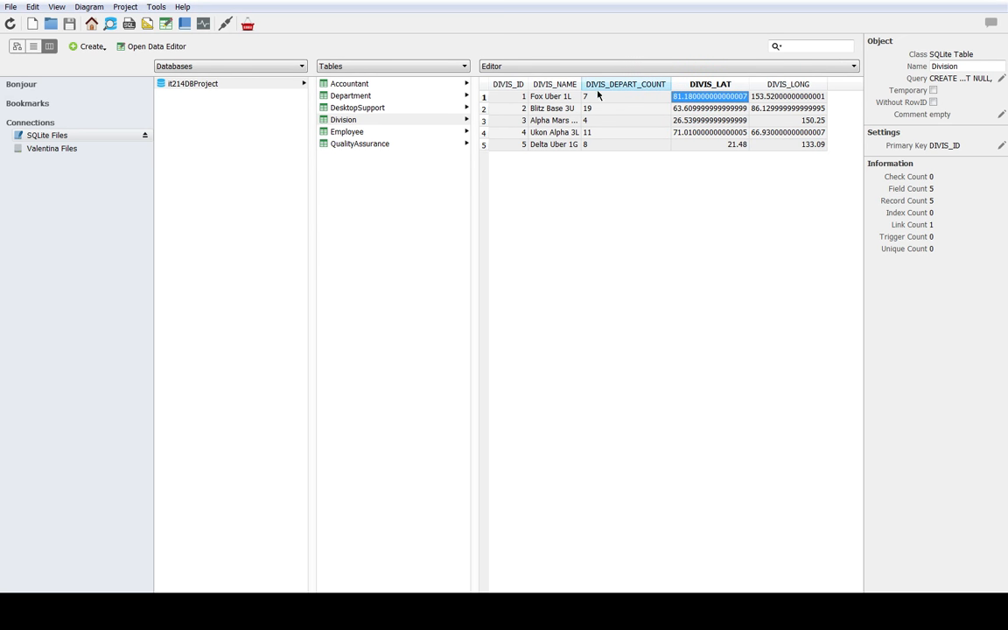
# Step: Examine the first Division record's DIVIS_ID and look through the DIVIS_NAME values down to the last record
pyautogui.click(525, 98)
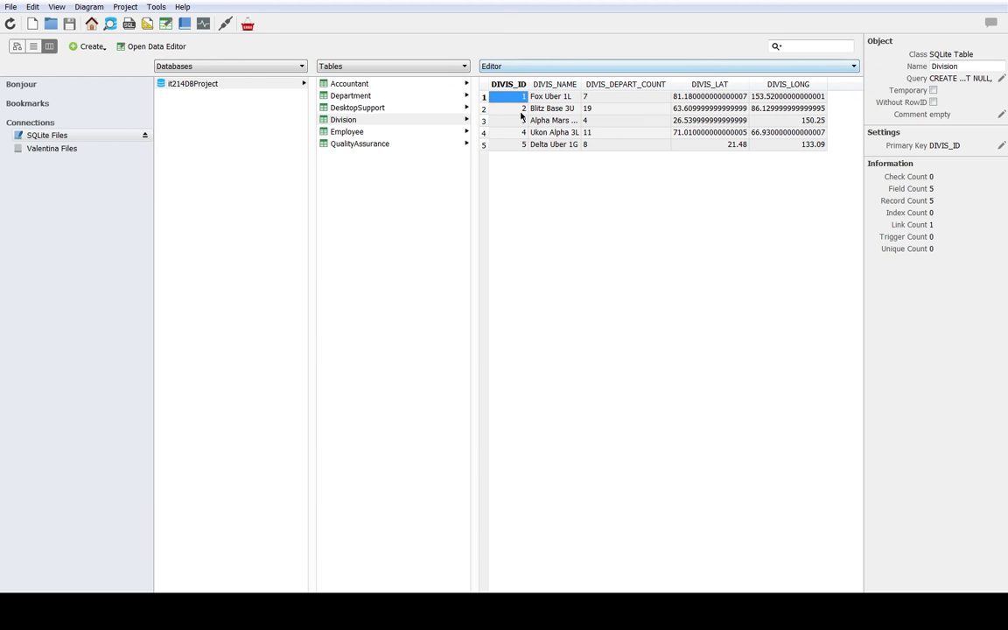
pyautogui.click(558, 98)
pyautogui.click(574, 121)
pyautogui.click(549, 109)
pyautogui.click(560, 134)
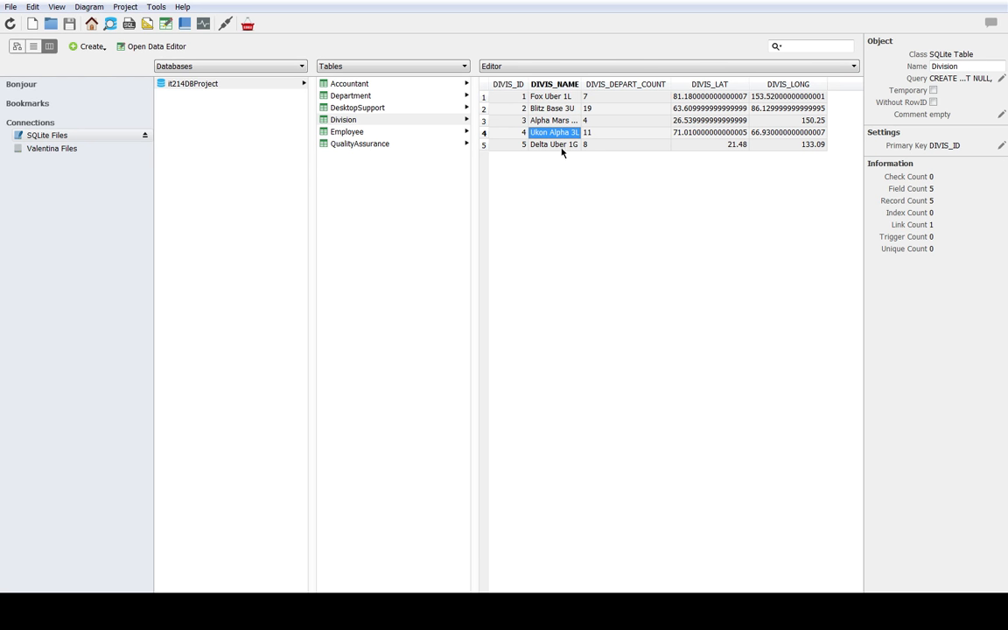
pyautogui.press('Down')
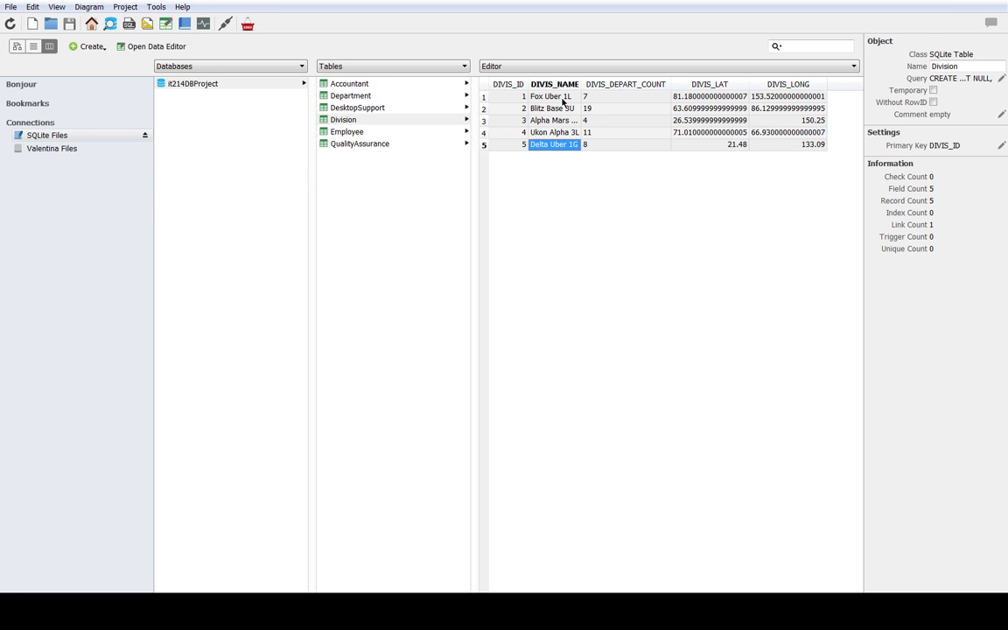
# Step: Examine the DIVIS_DEPART_COUNT values of the first two Division records and compare the first record's name, latitude and longitude
pyautogui.click(644, 96)
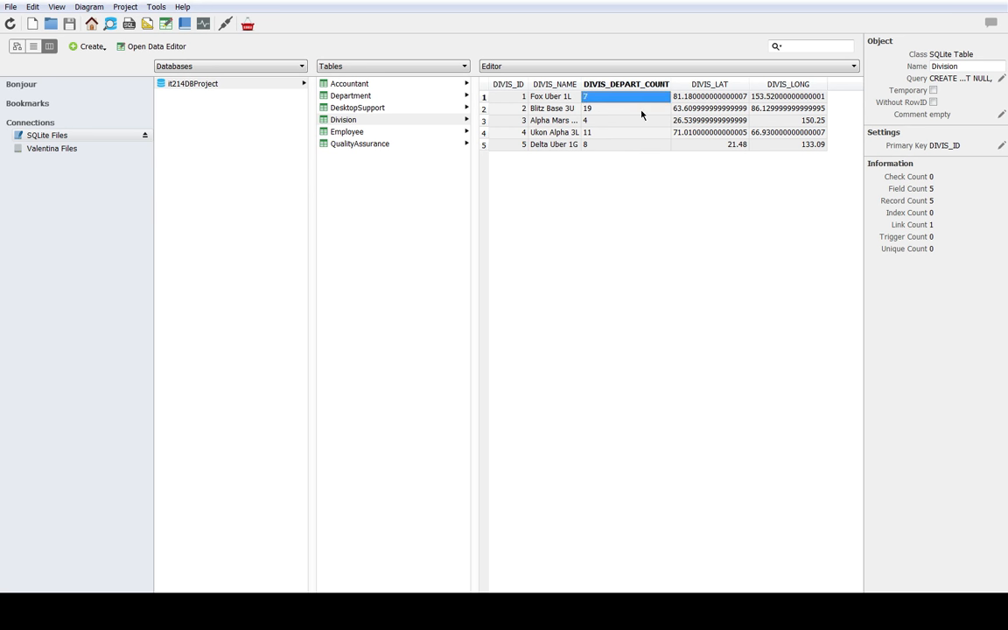
pyautogui.click(636, 110)
pyautogui.click(693, 107)
pyautogui.click(770, 100)
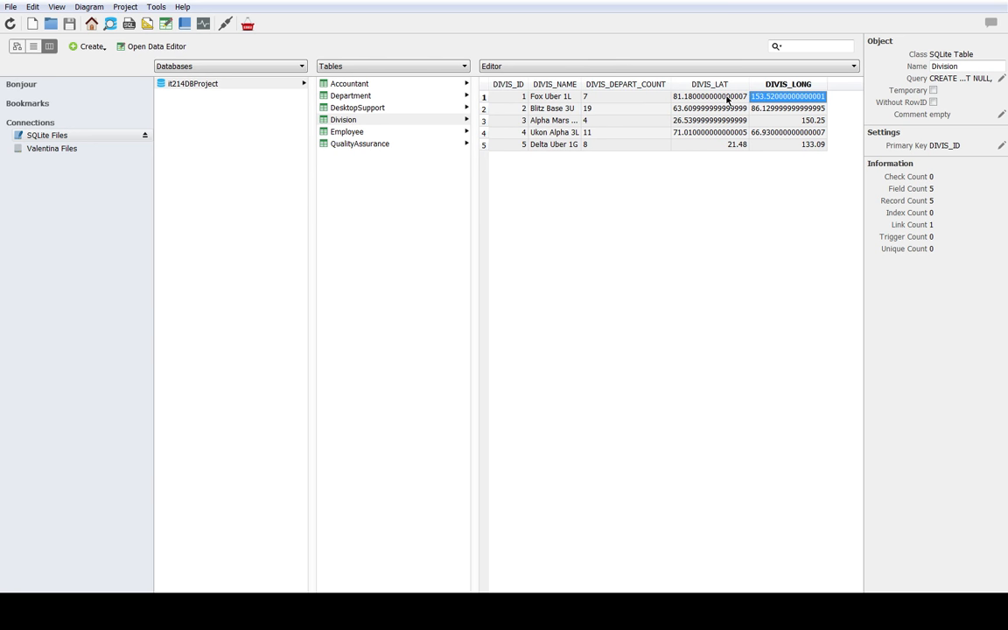
pyautogui.click(727, 100)
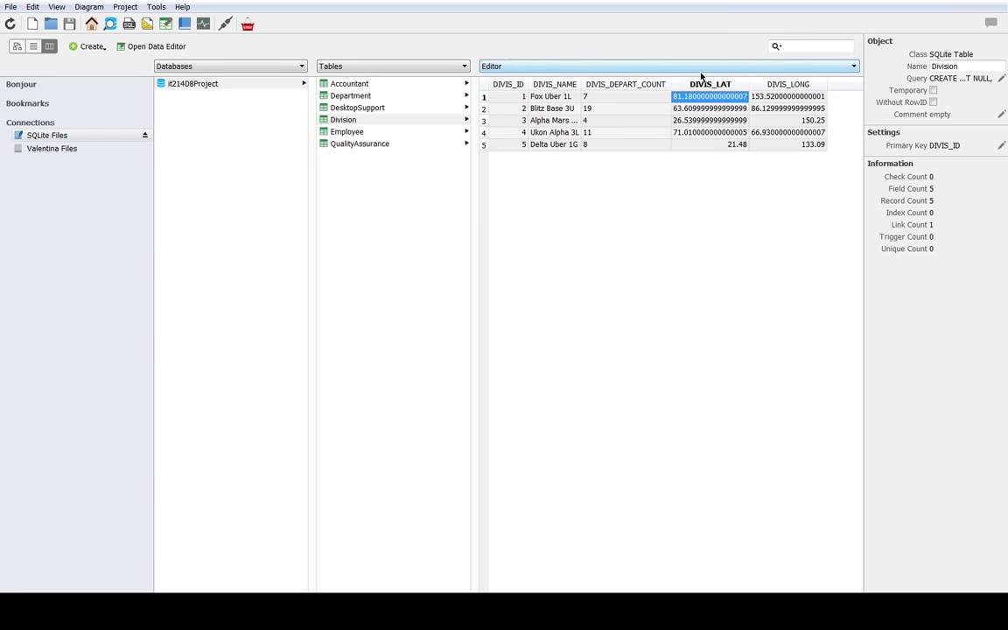
pyautogui.click(565, 96)
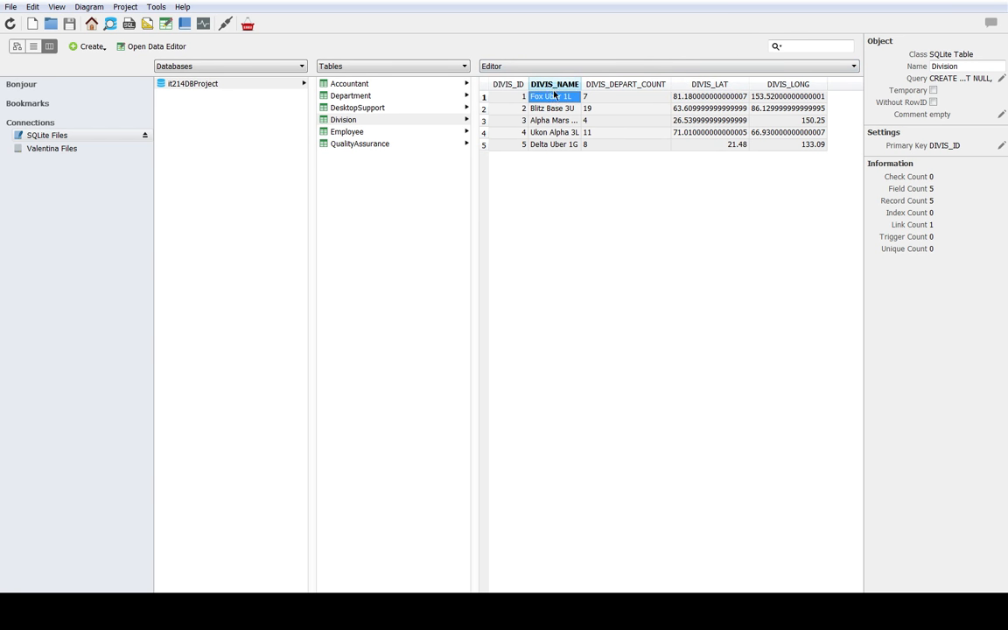
pyautogui.click(691, 102)
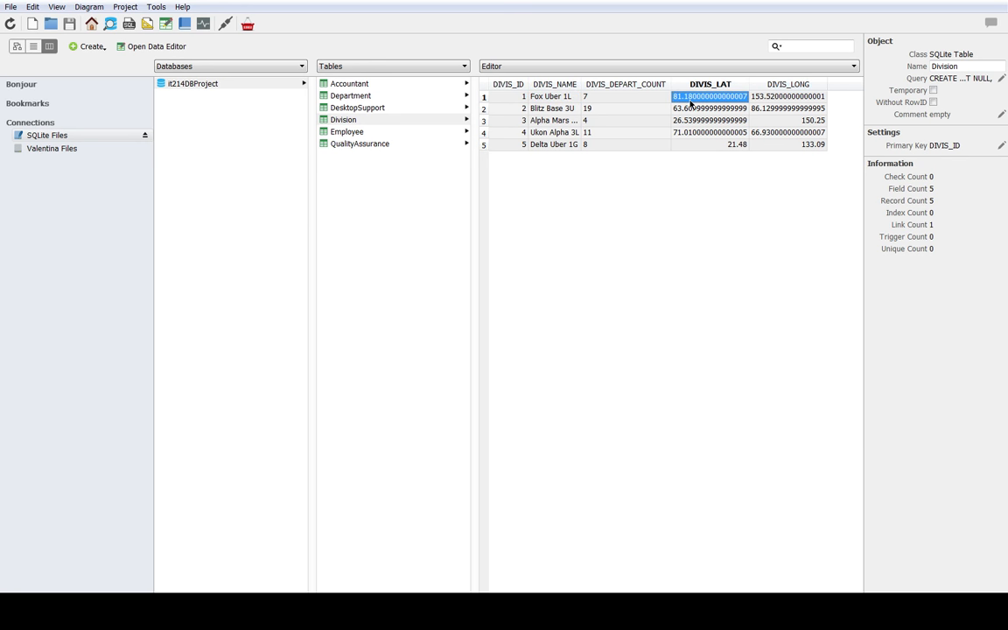
pyautogui.click(790, 99)
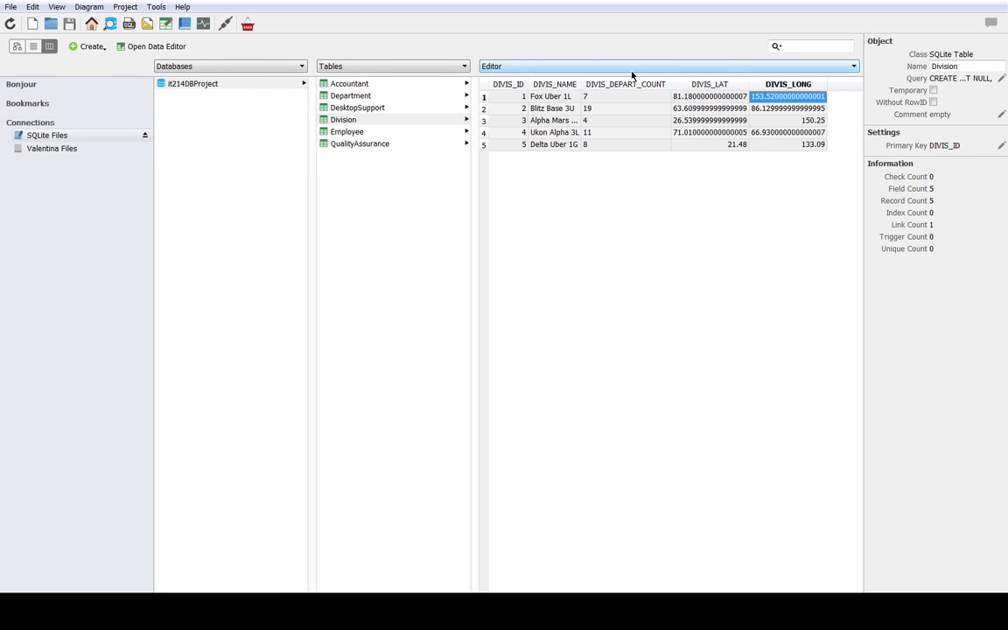